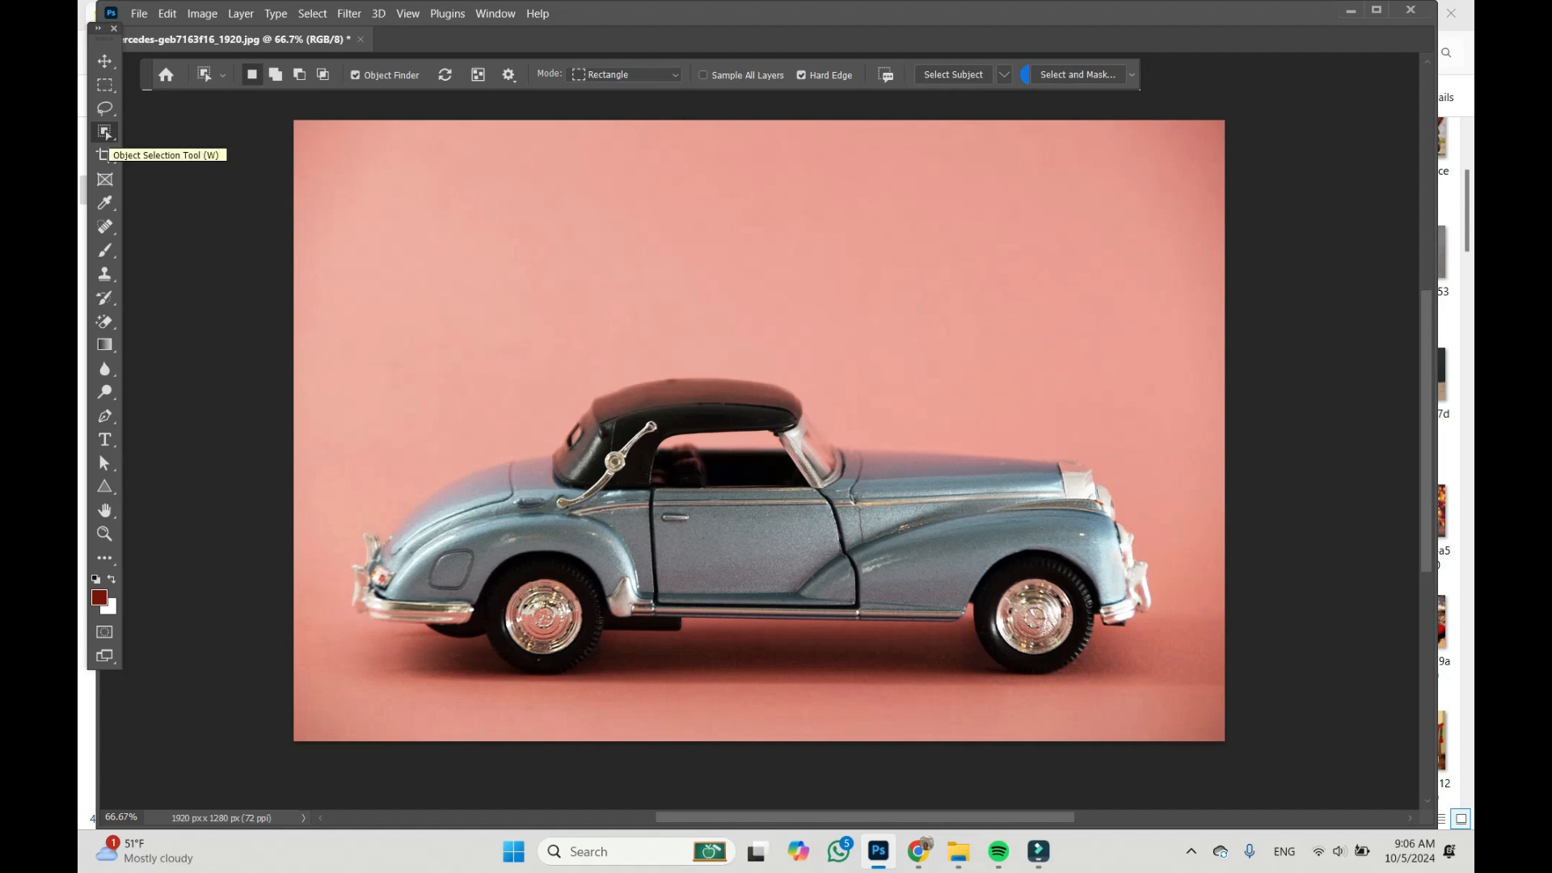
Select the whole car with the Object Selection tool and copy it
mouse_move(430, 308)
left_mouse_down()
mouse_move(526, 409)
mouse_move(953, 735)
mouse_move(1119, 674)
mouse_move(1167, 673)
mouse_move(1168, 688)
left_mouse_up()
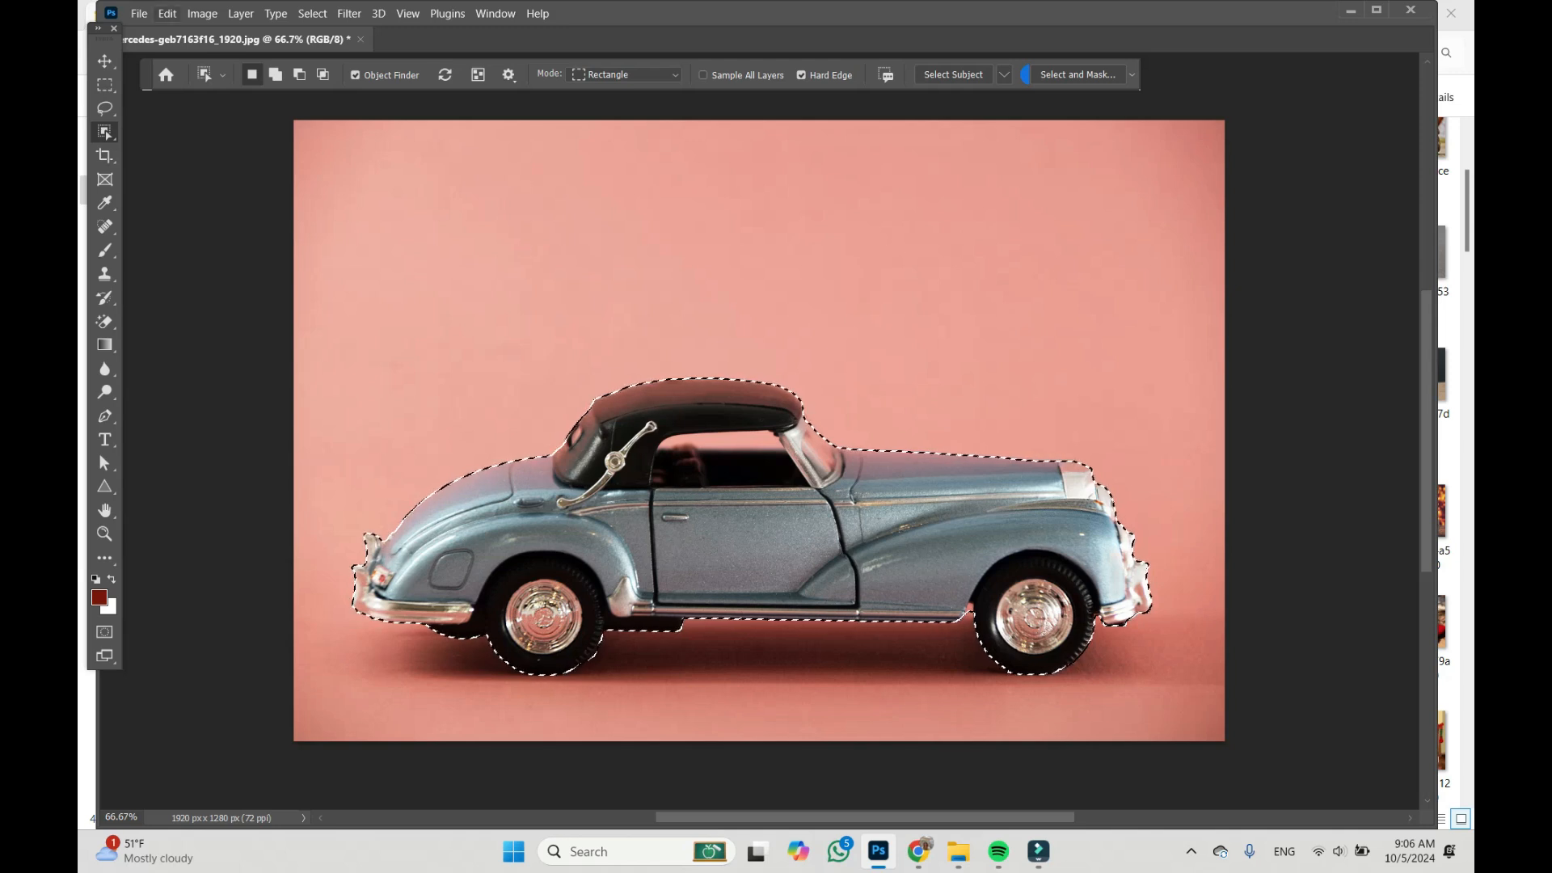
left_click(167, 14)
left_click(184, 132)
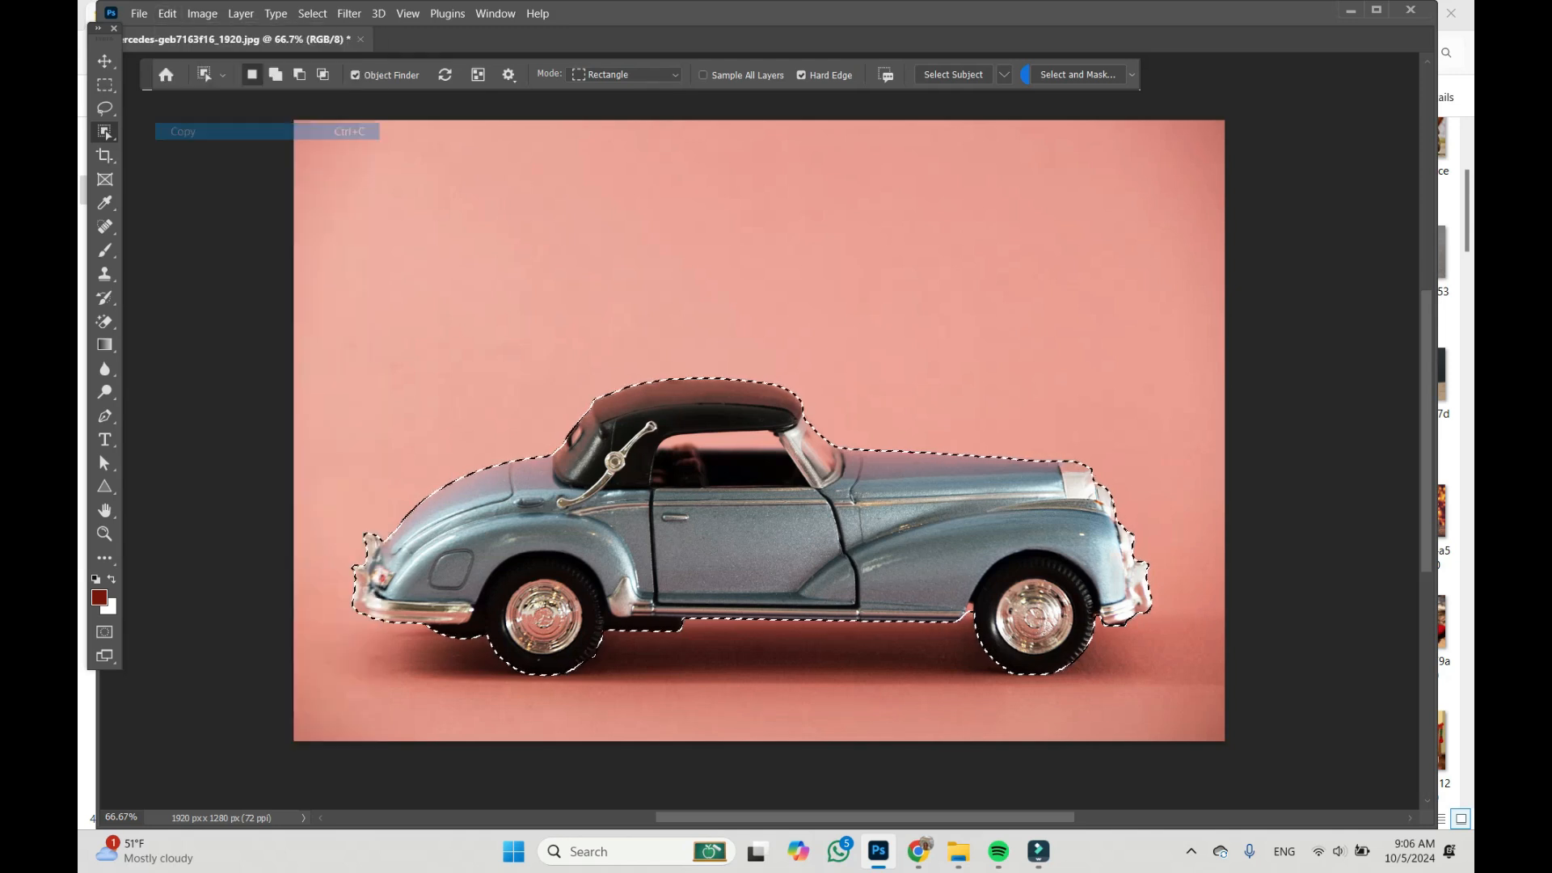
Create a transparent 1920 by 1080 pixel document and paste the copied car into it
key("ctrl+n")
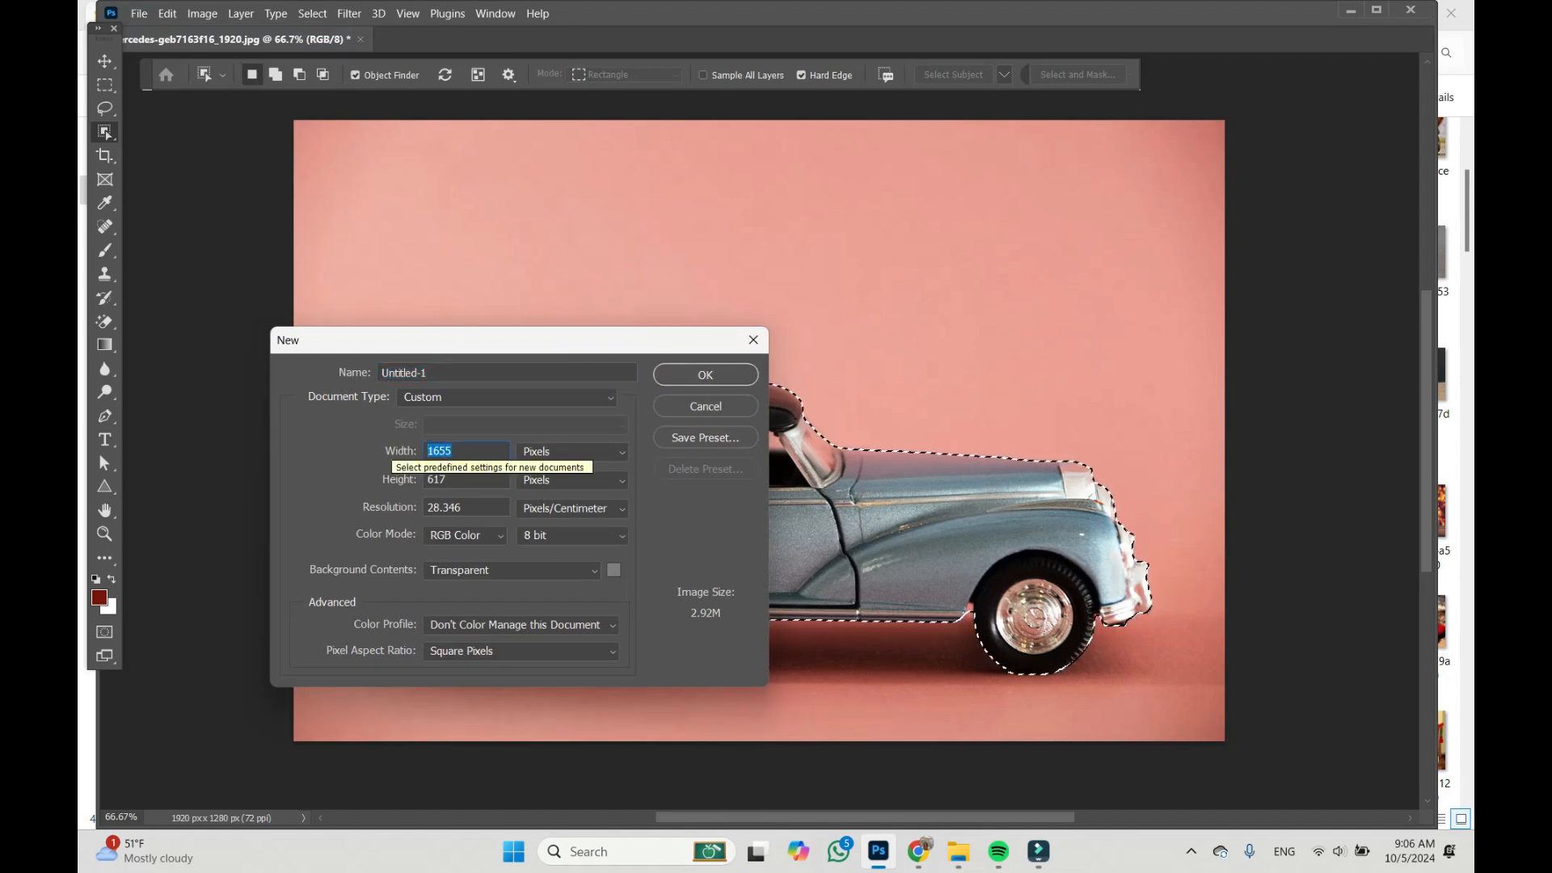
type("1920")
key("Tab")
type("1080")
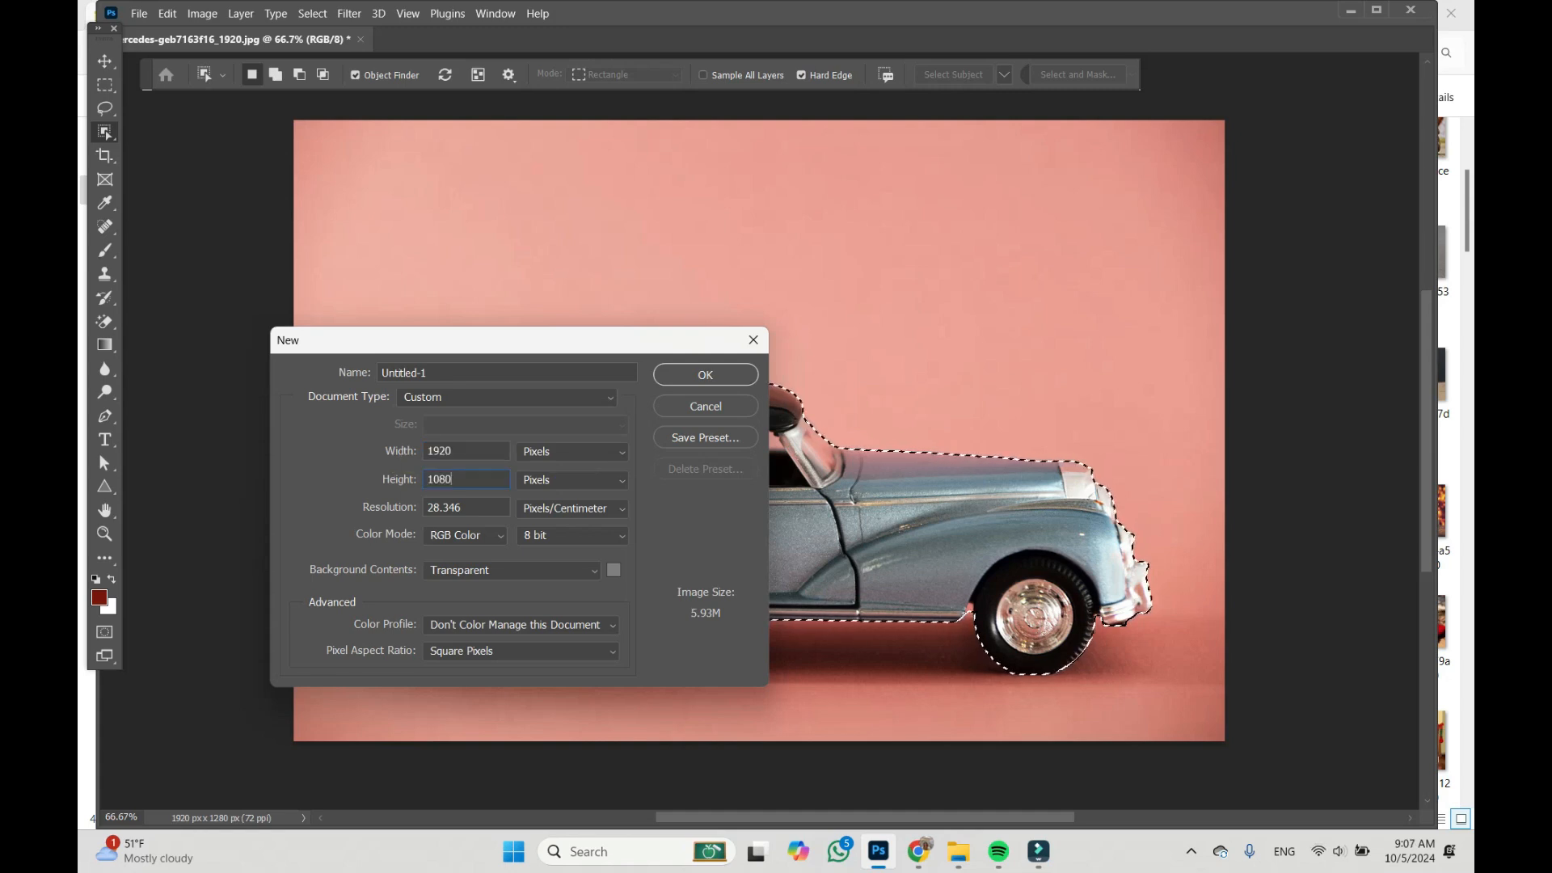
left_click(706, 375)
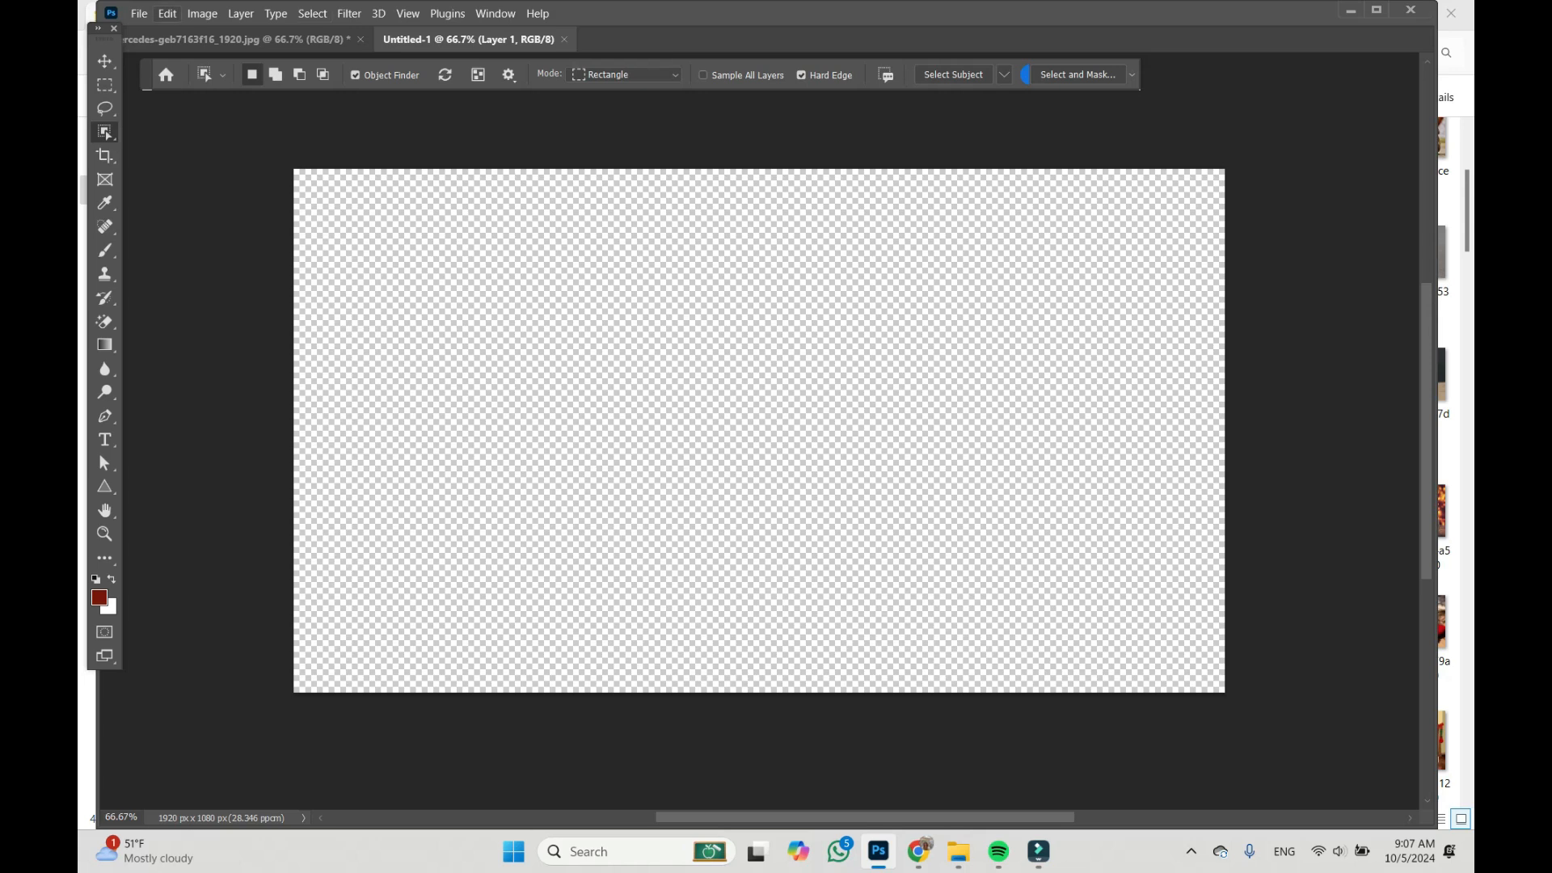
left_click(167, 14)
left_click(183, 164)
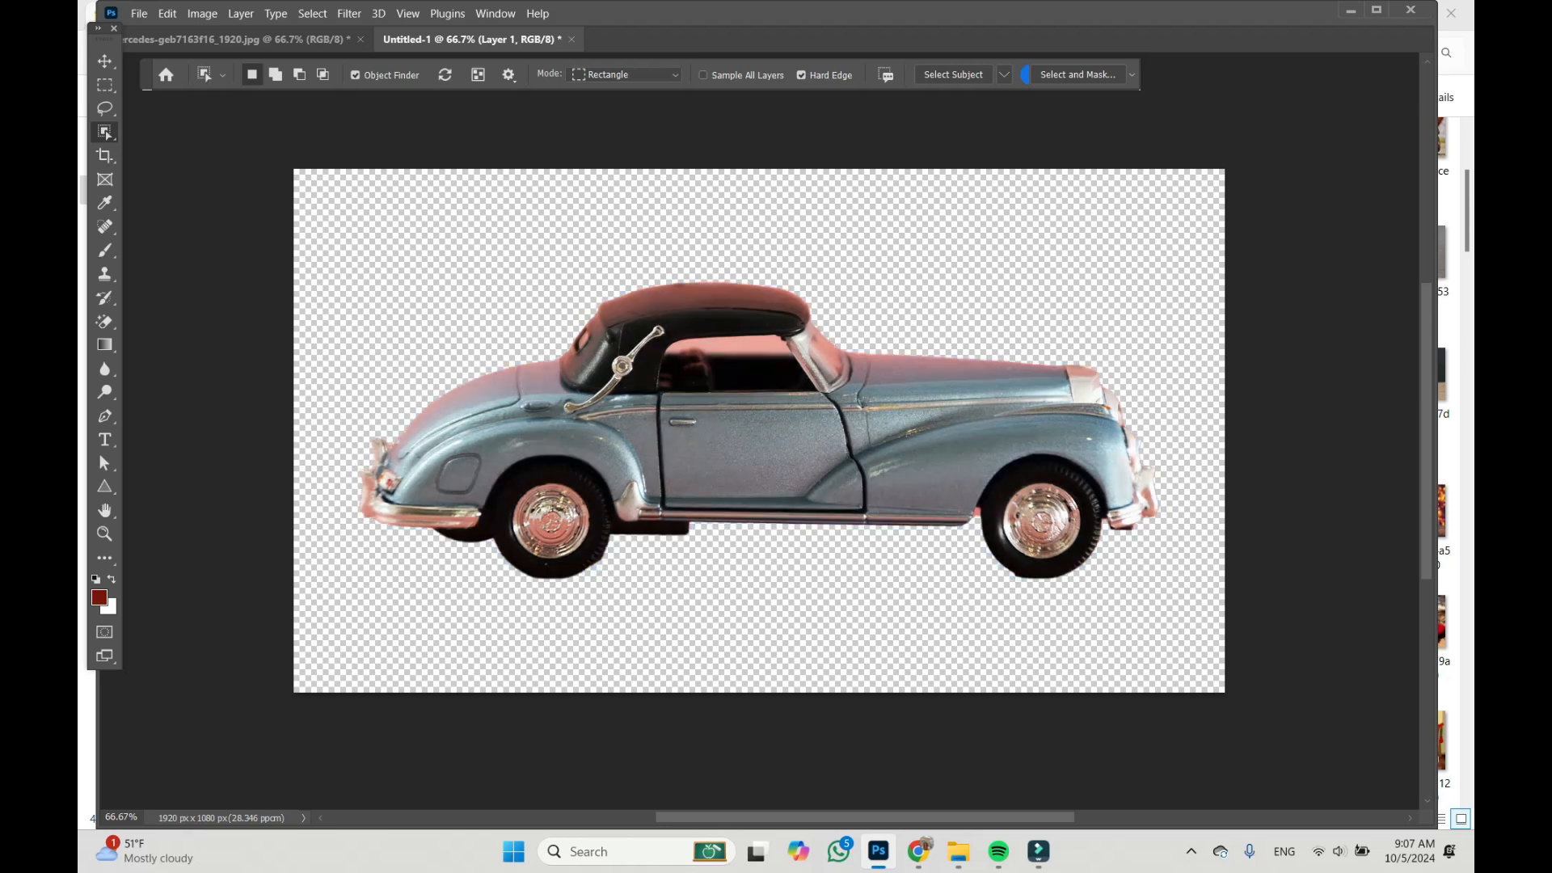
Erase the leftover pink background inside the side window and beside the front wheel with the Magic Eraser
left_click(104, 321)
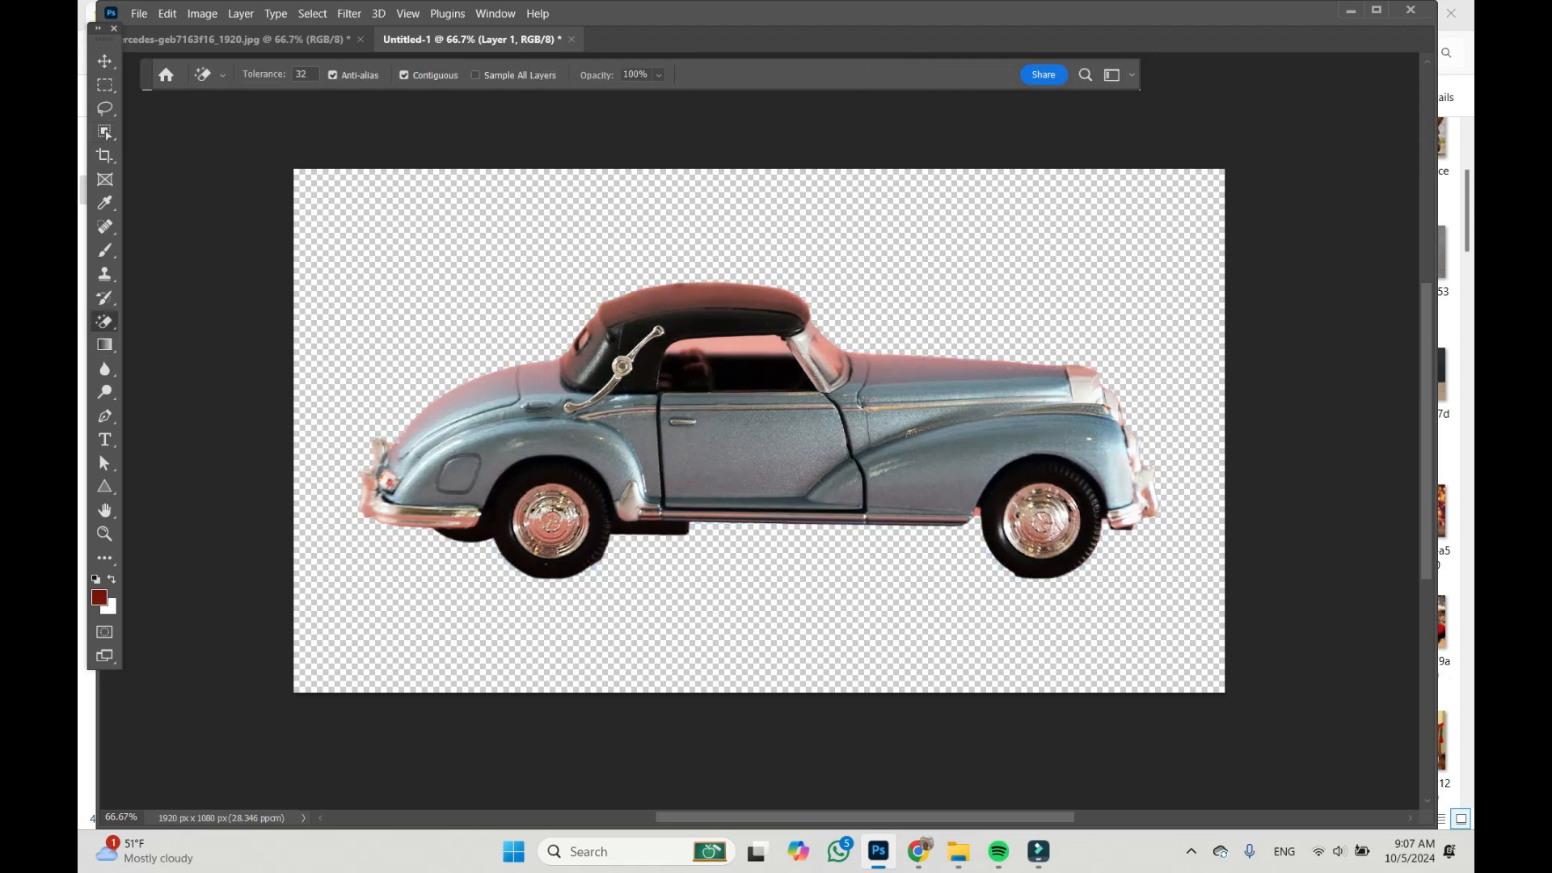
left_click(745, 346)
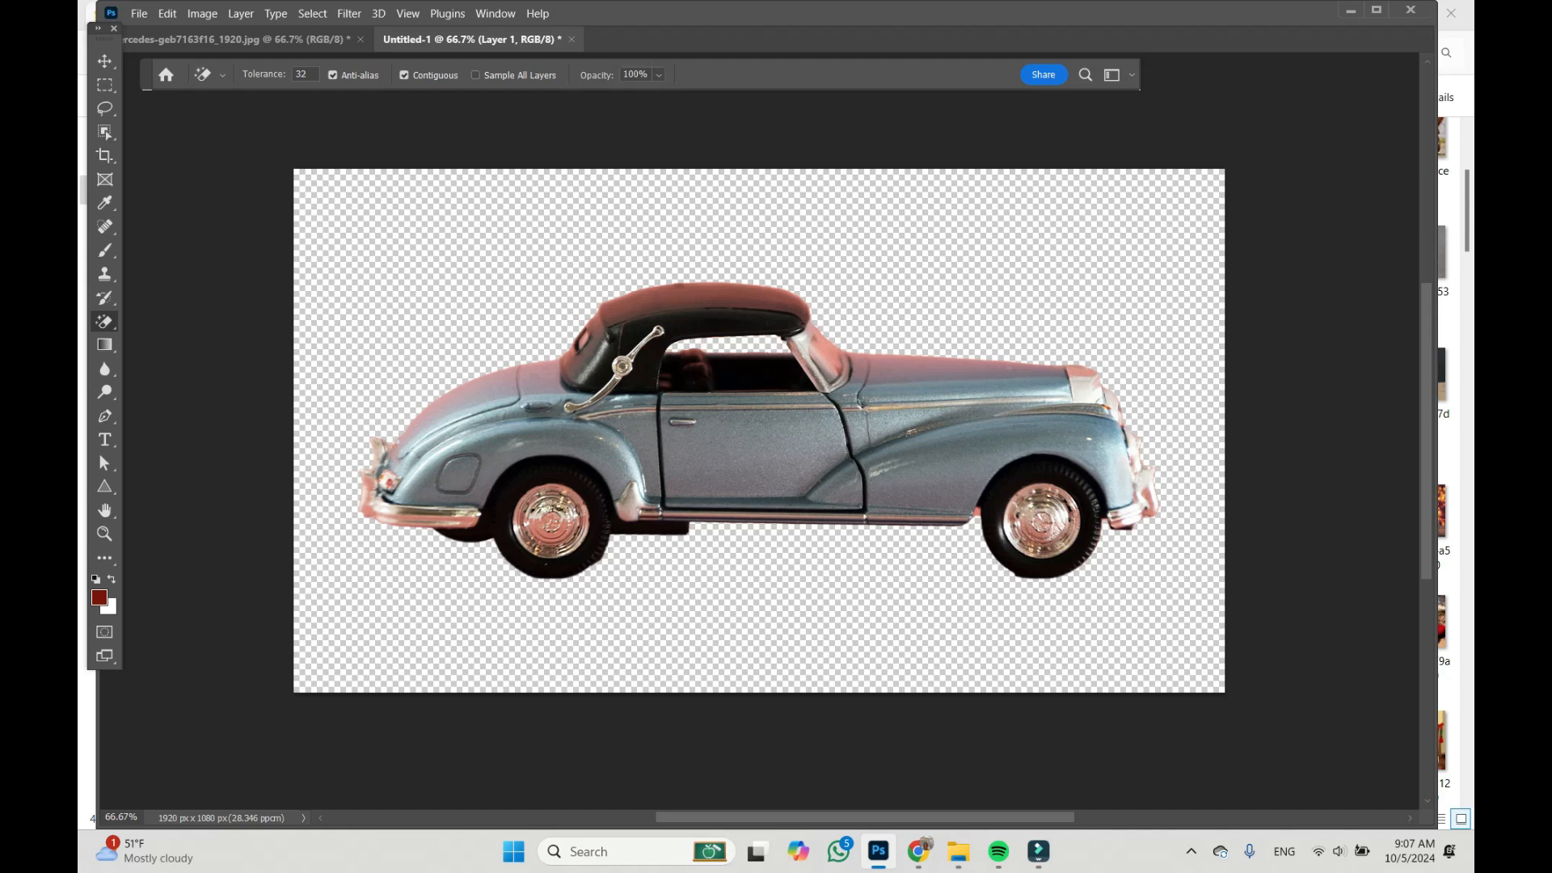
left_click(977, 513)
Display the layer list, select the rear wheel's hubcap with Object Selection and put a copy of it on a new layer
left_click(495, 13)
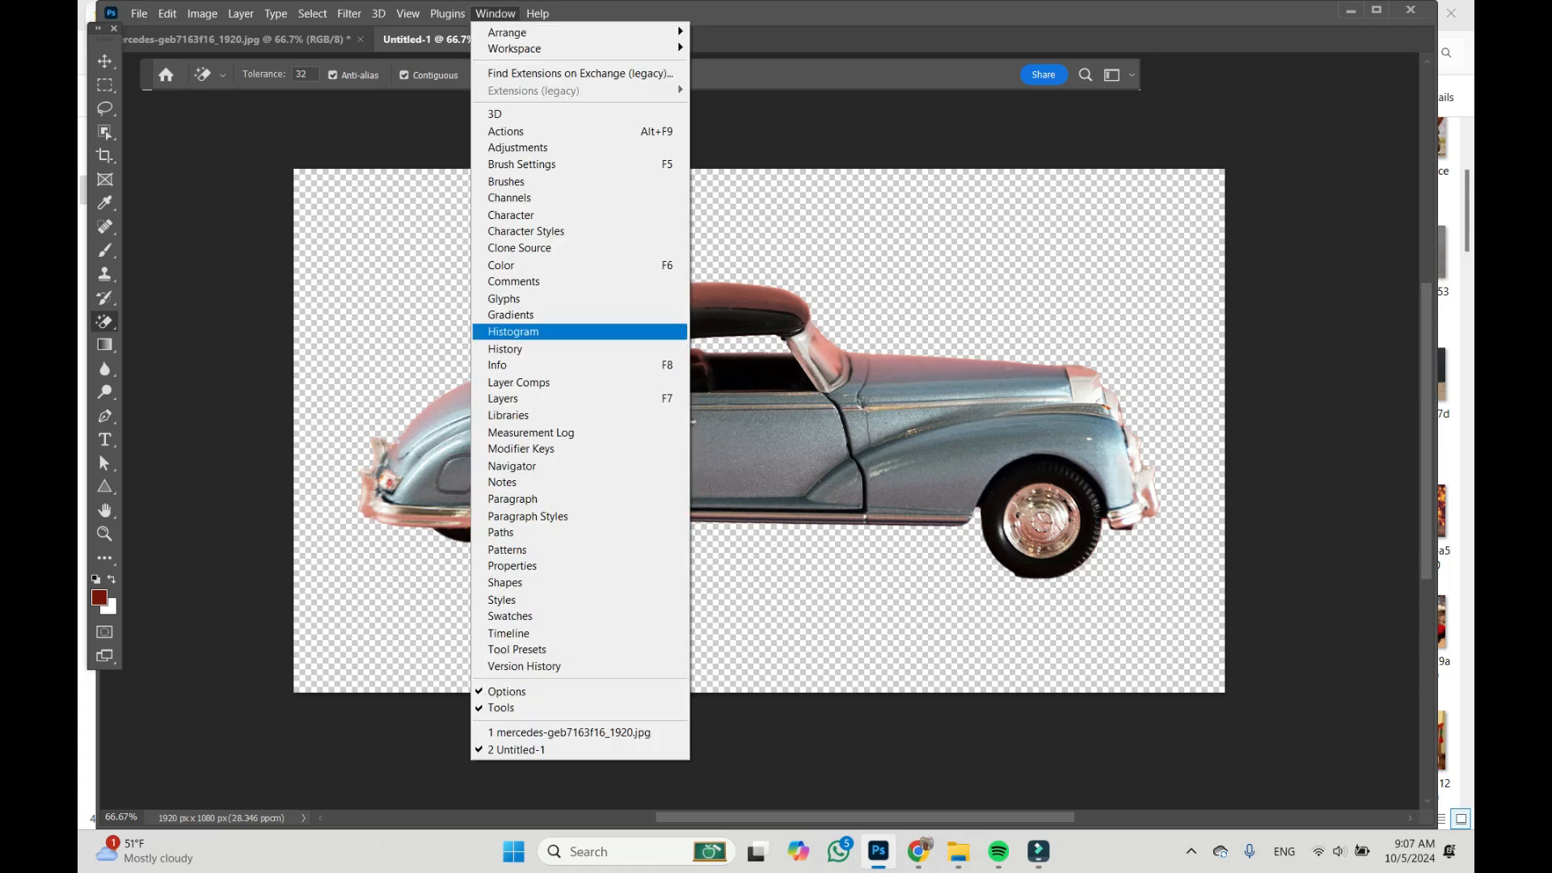
left_click(518, 399)
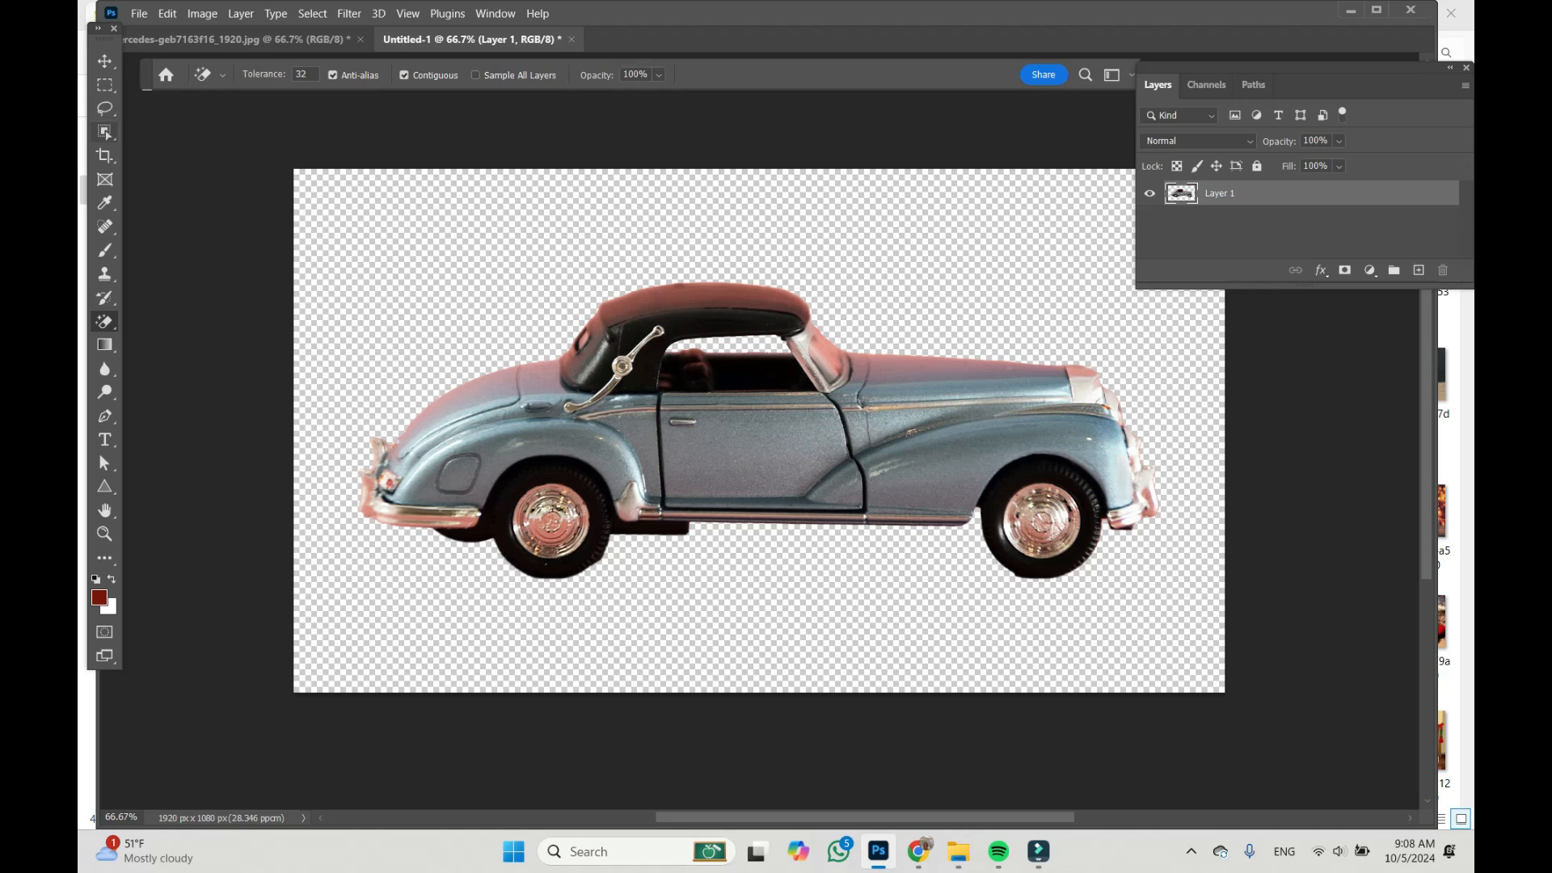
left_click(104, 132)
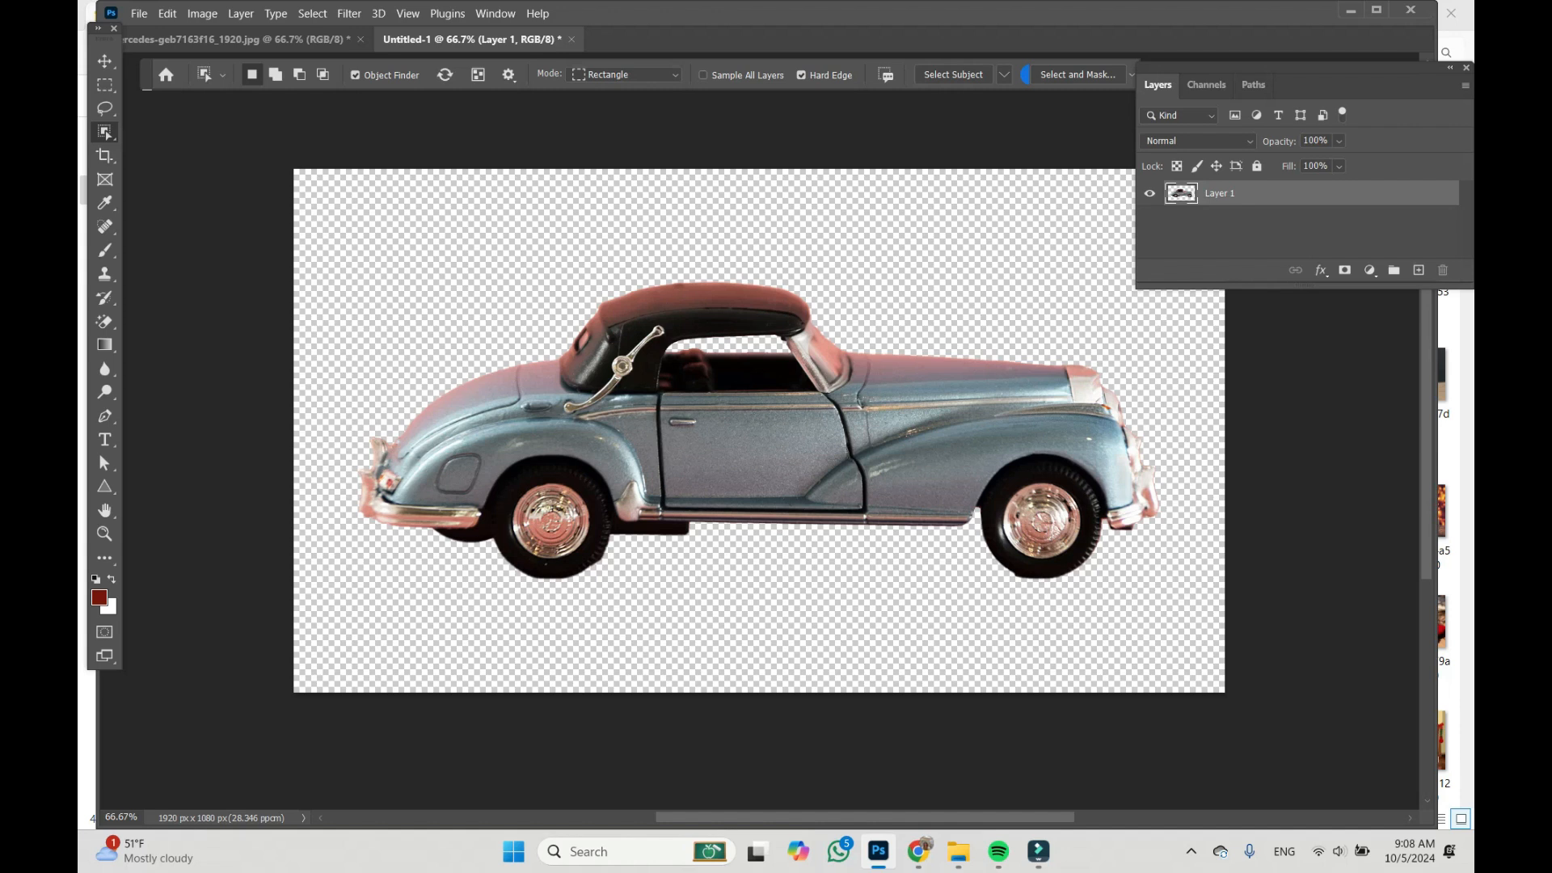
left_click_drag(516, 475, 599, 568)
left_click(167, 13)
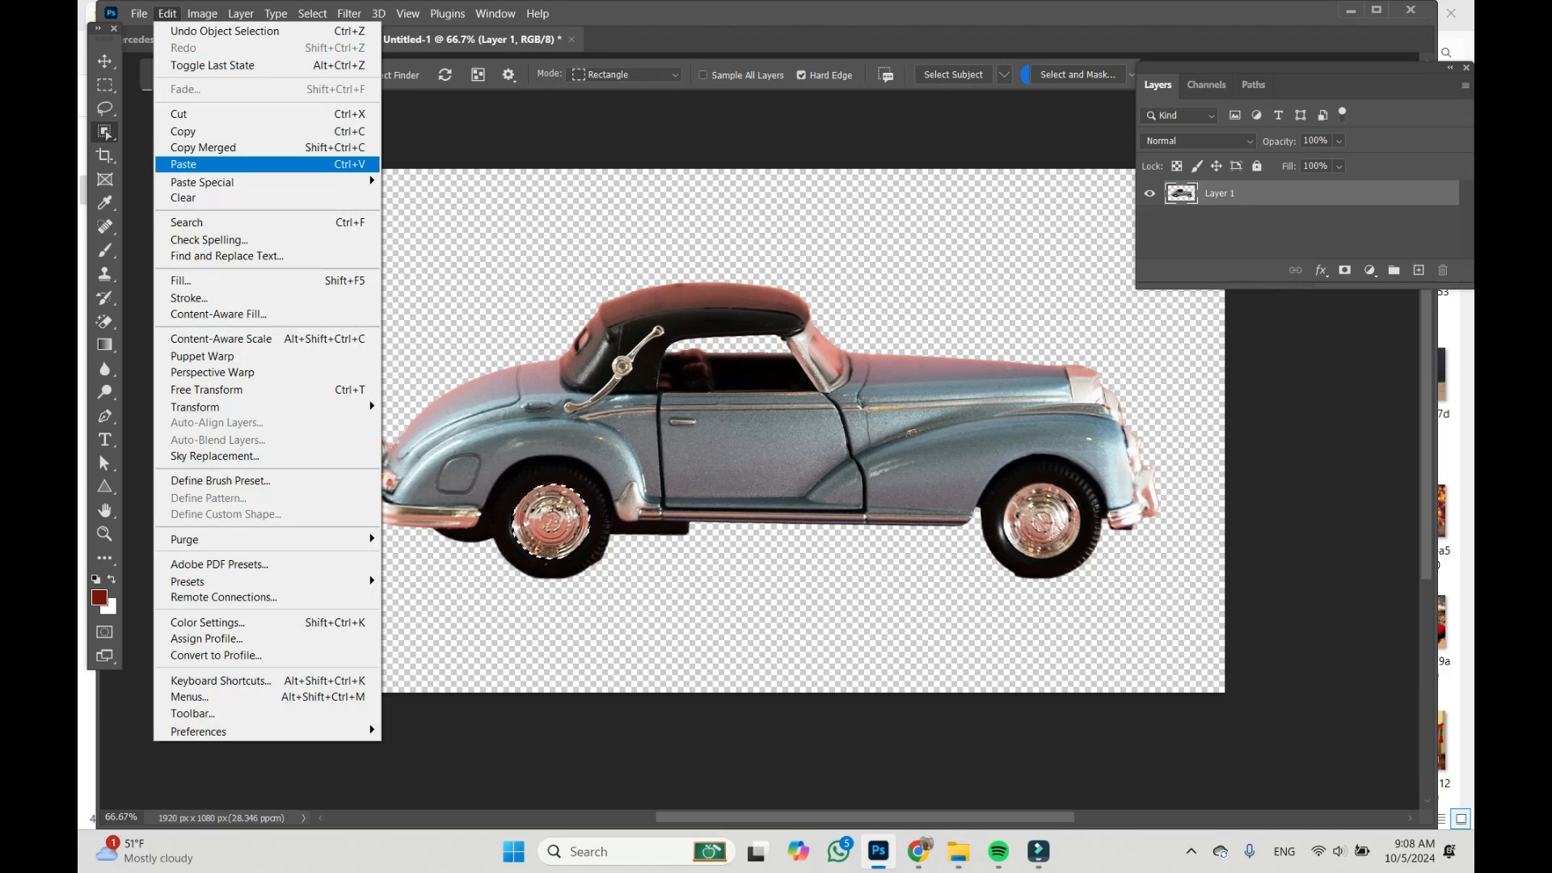
left_click(210, 164)
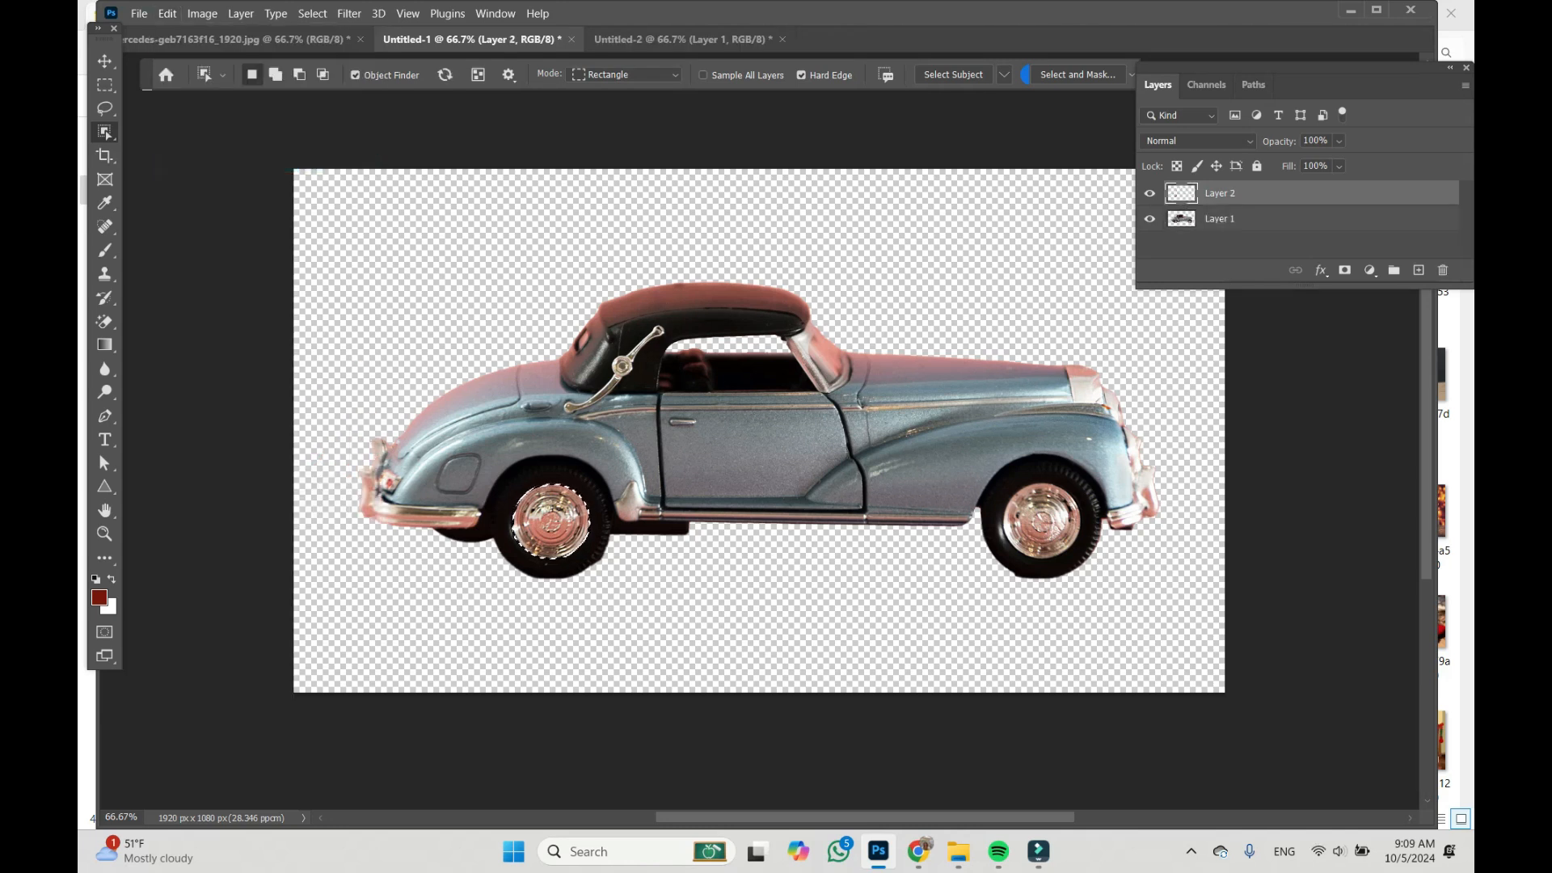
key("ctrl+t")
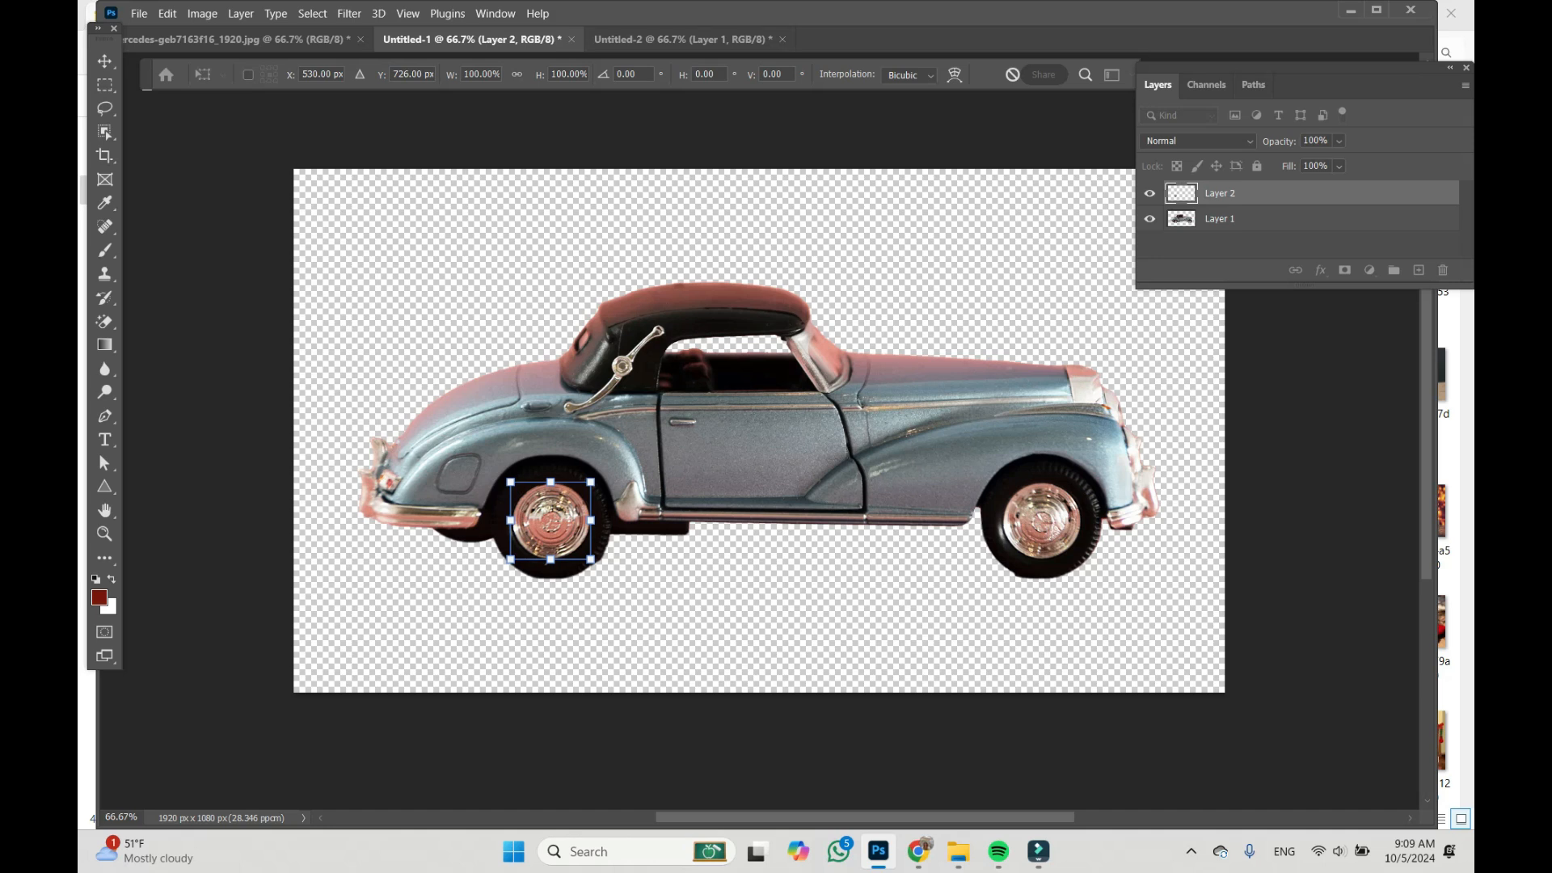
Display the timeline and create a video timeline for the car document
left_click(495, 14)
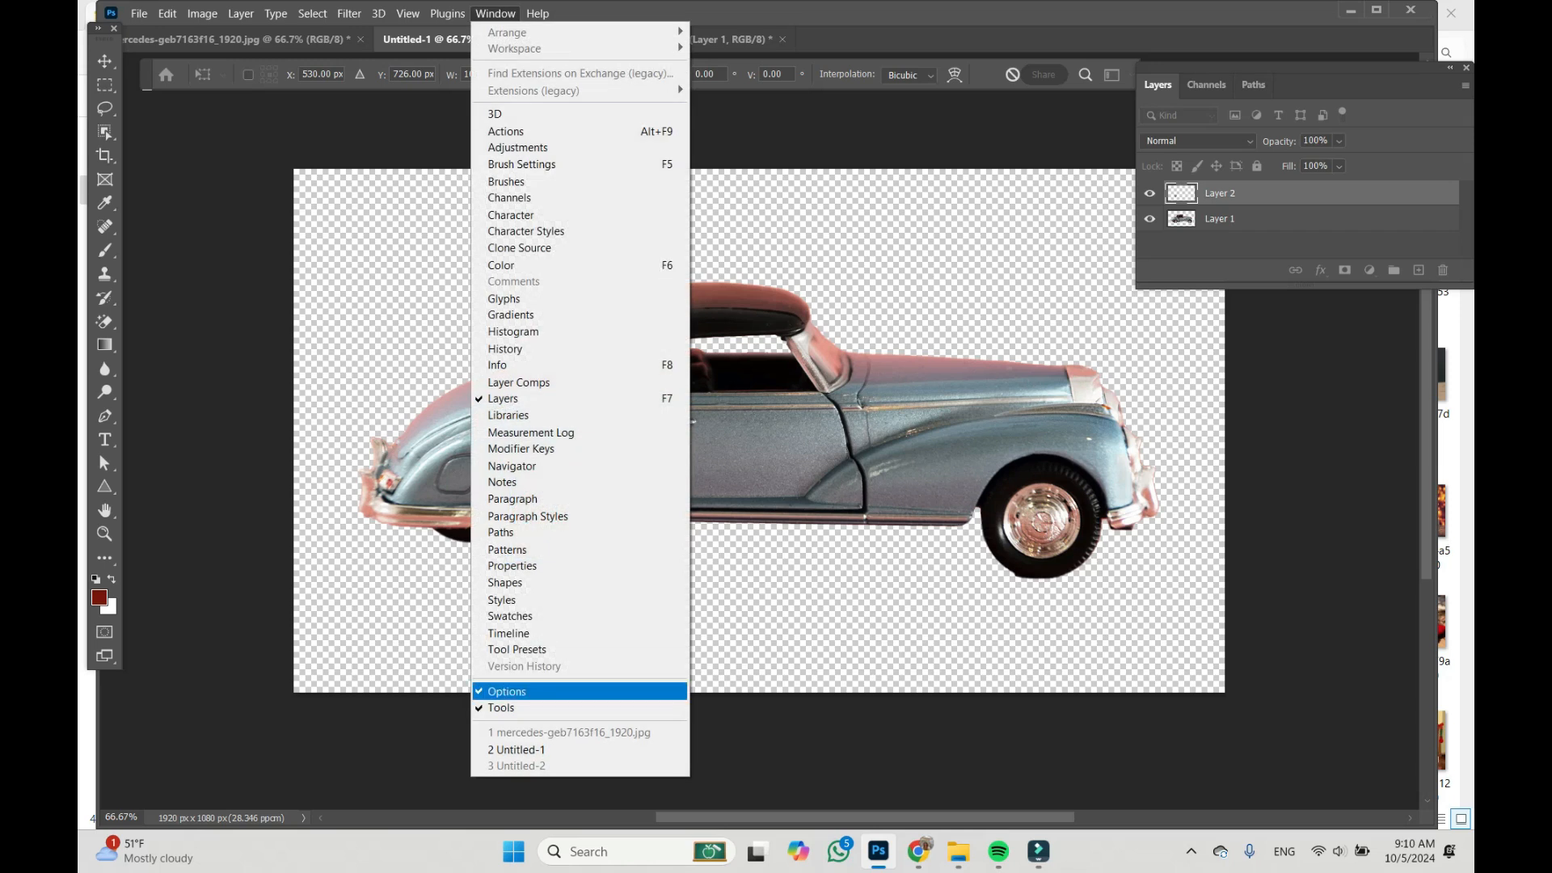
left_click(509, 633)
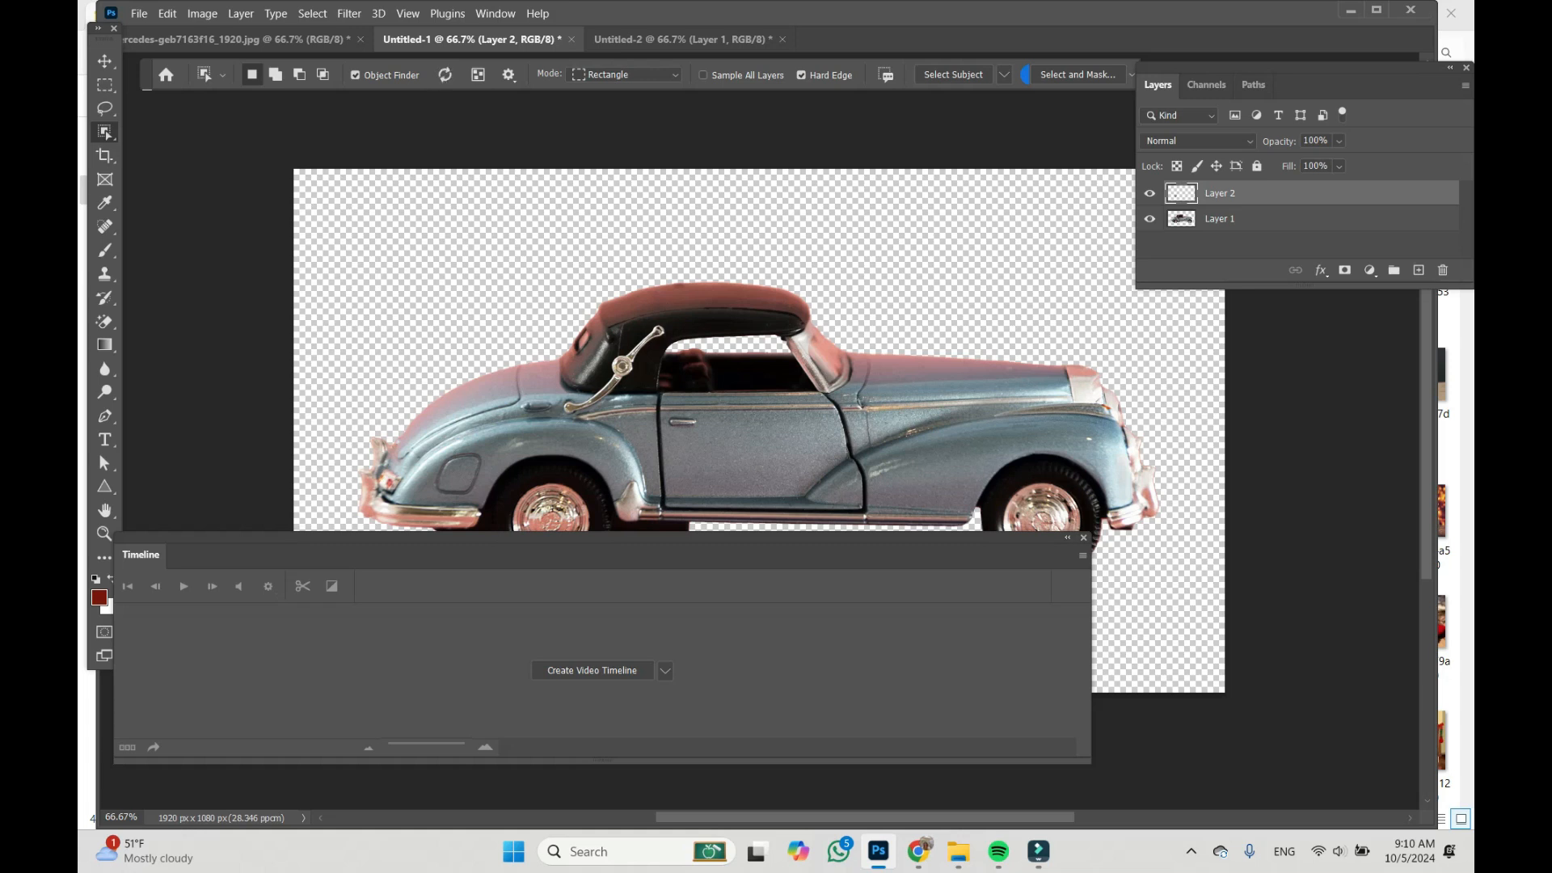
left_click(592, 670)
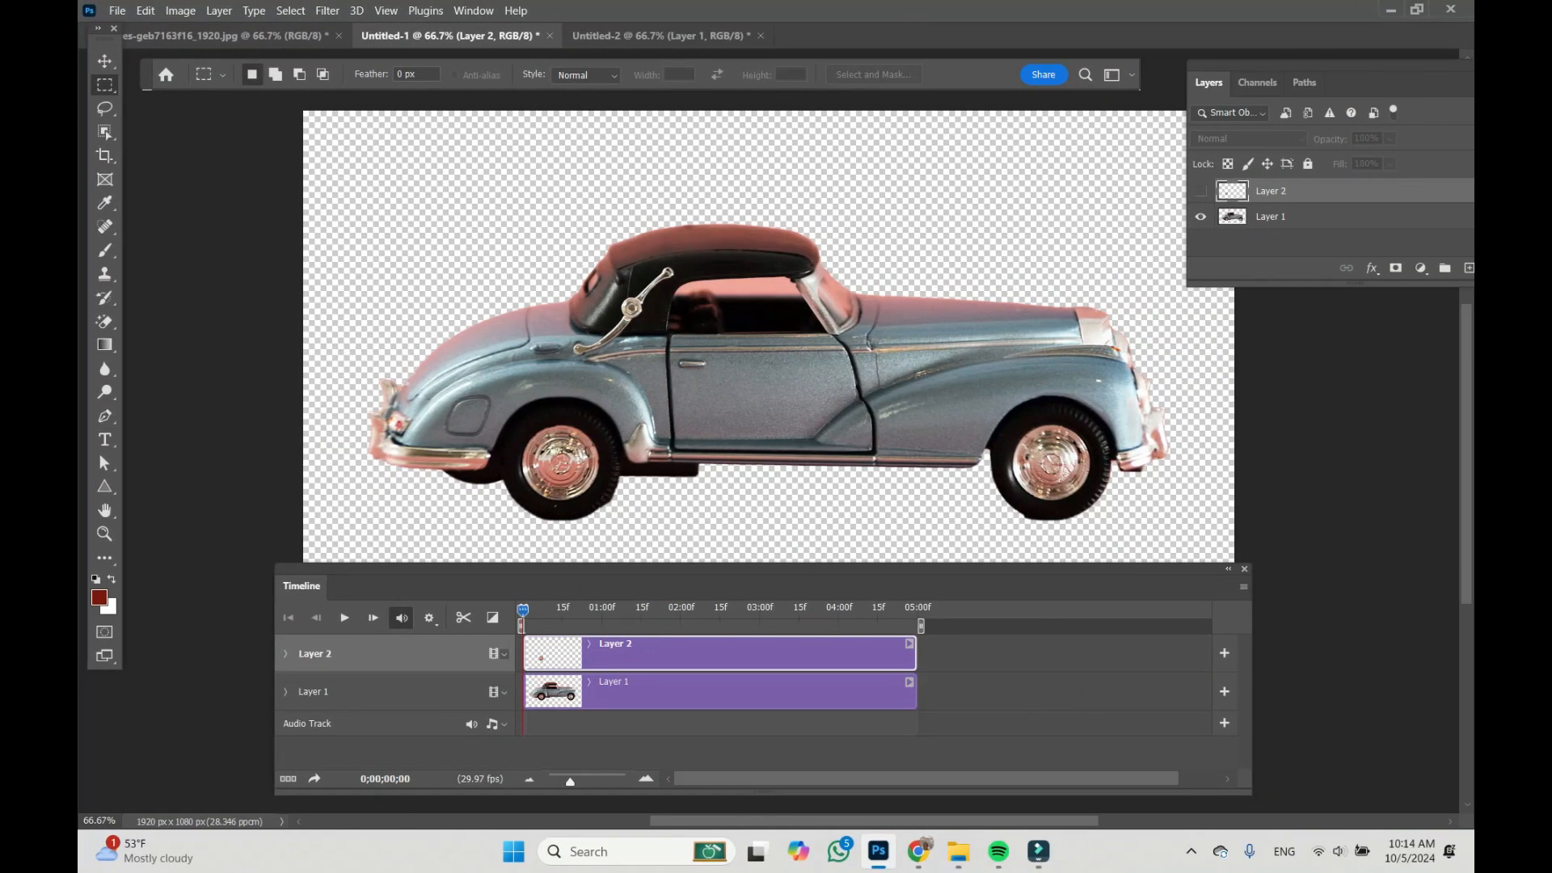
Make Layer 2 visible and expand its animation properties in the timeline
left_click(1200, 192)
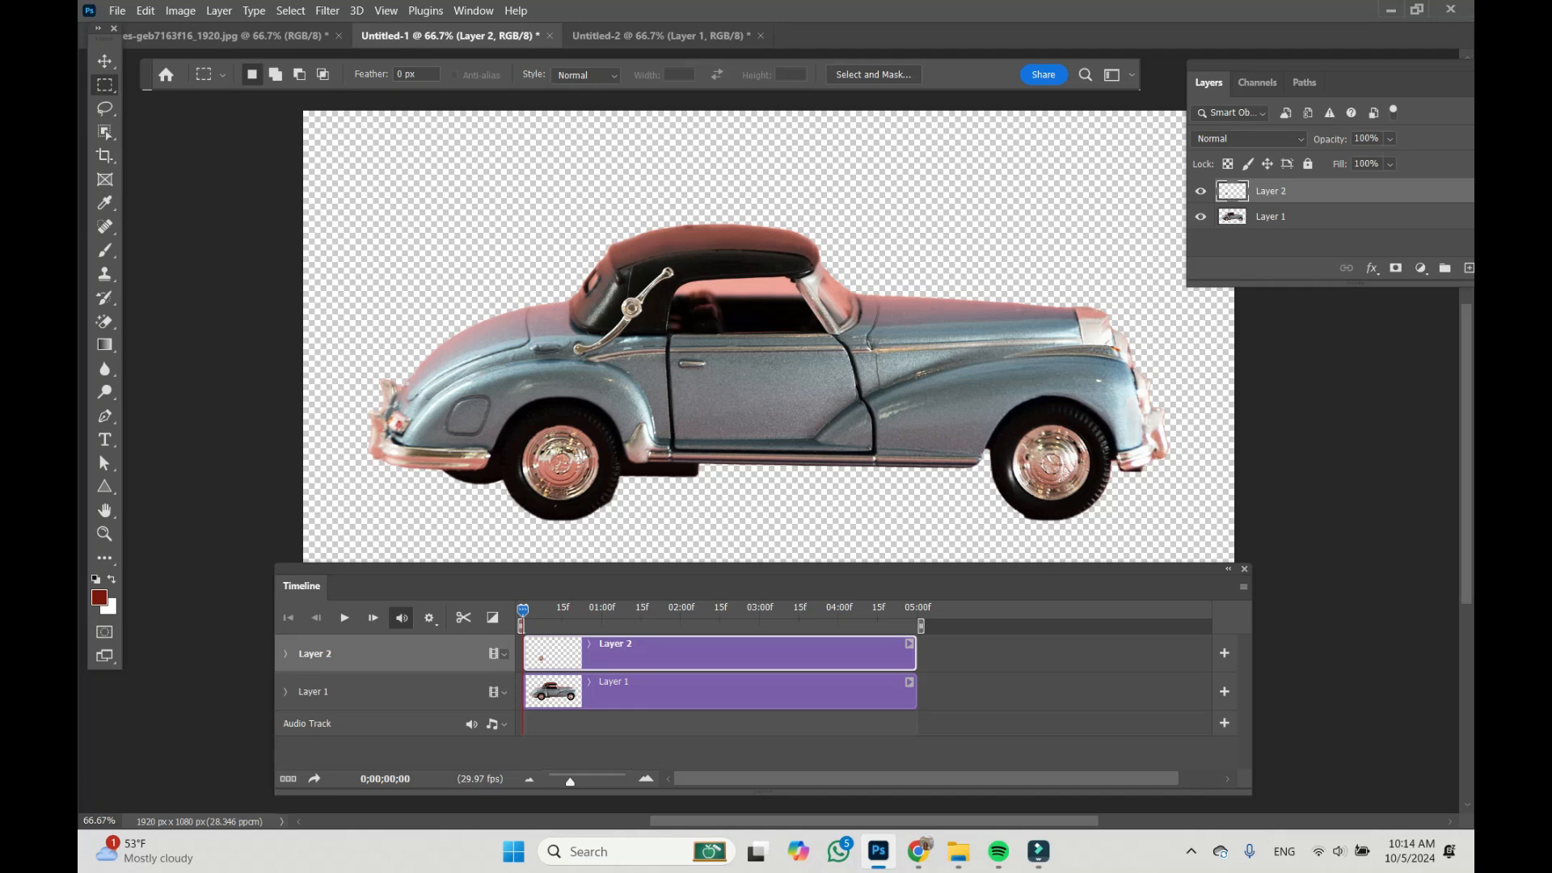
left_click(285, 654)
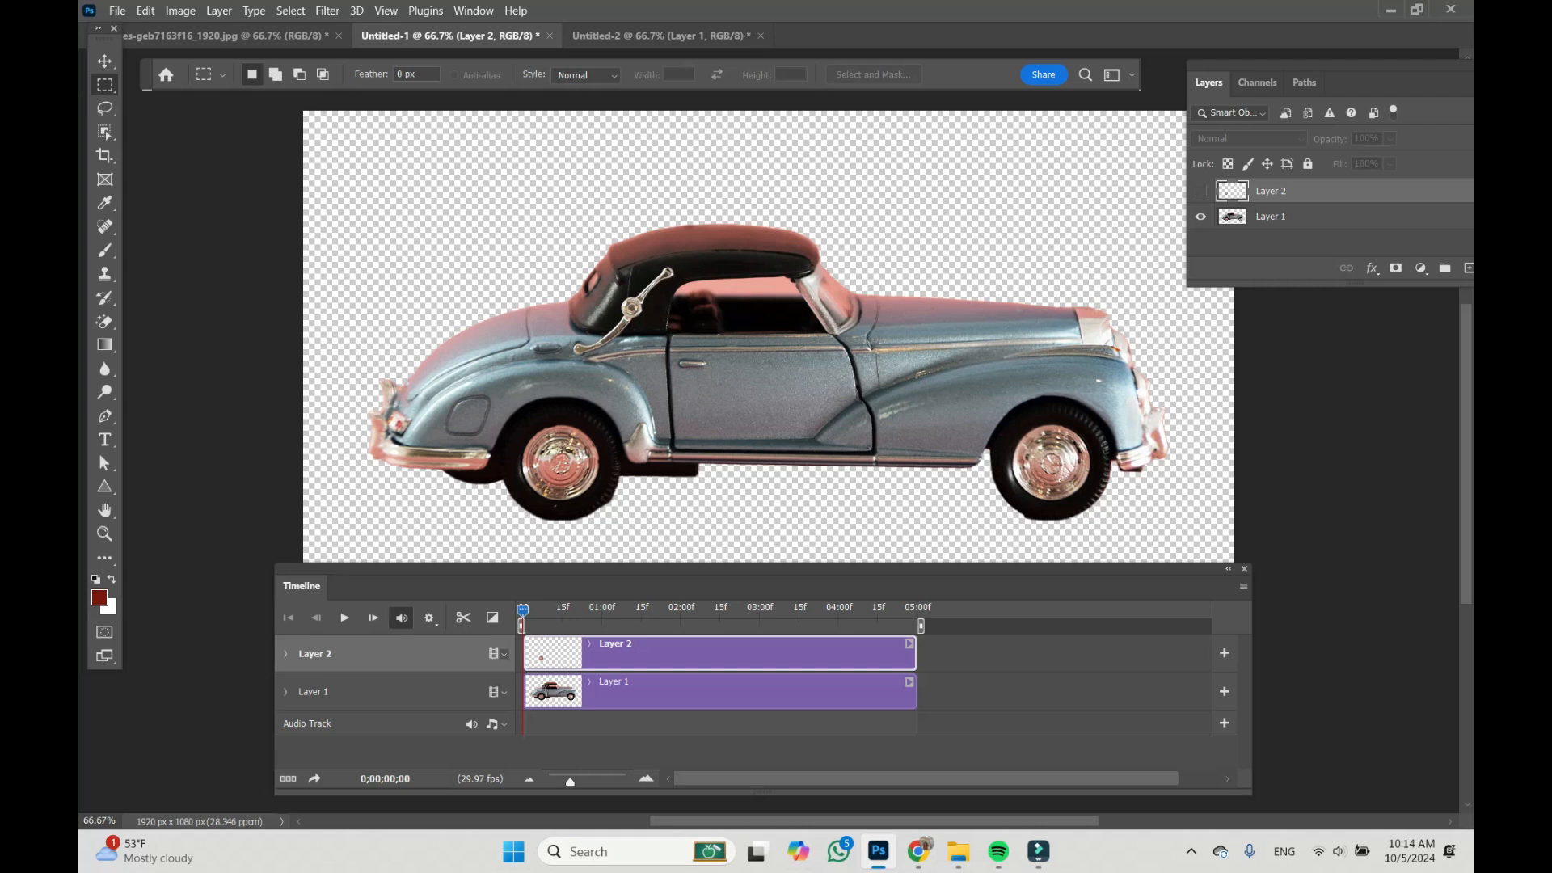
left_click(1200, 192)
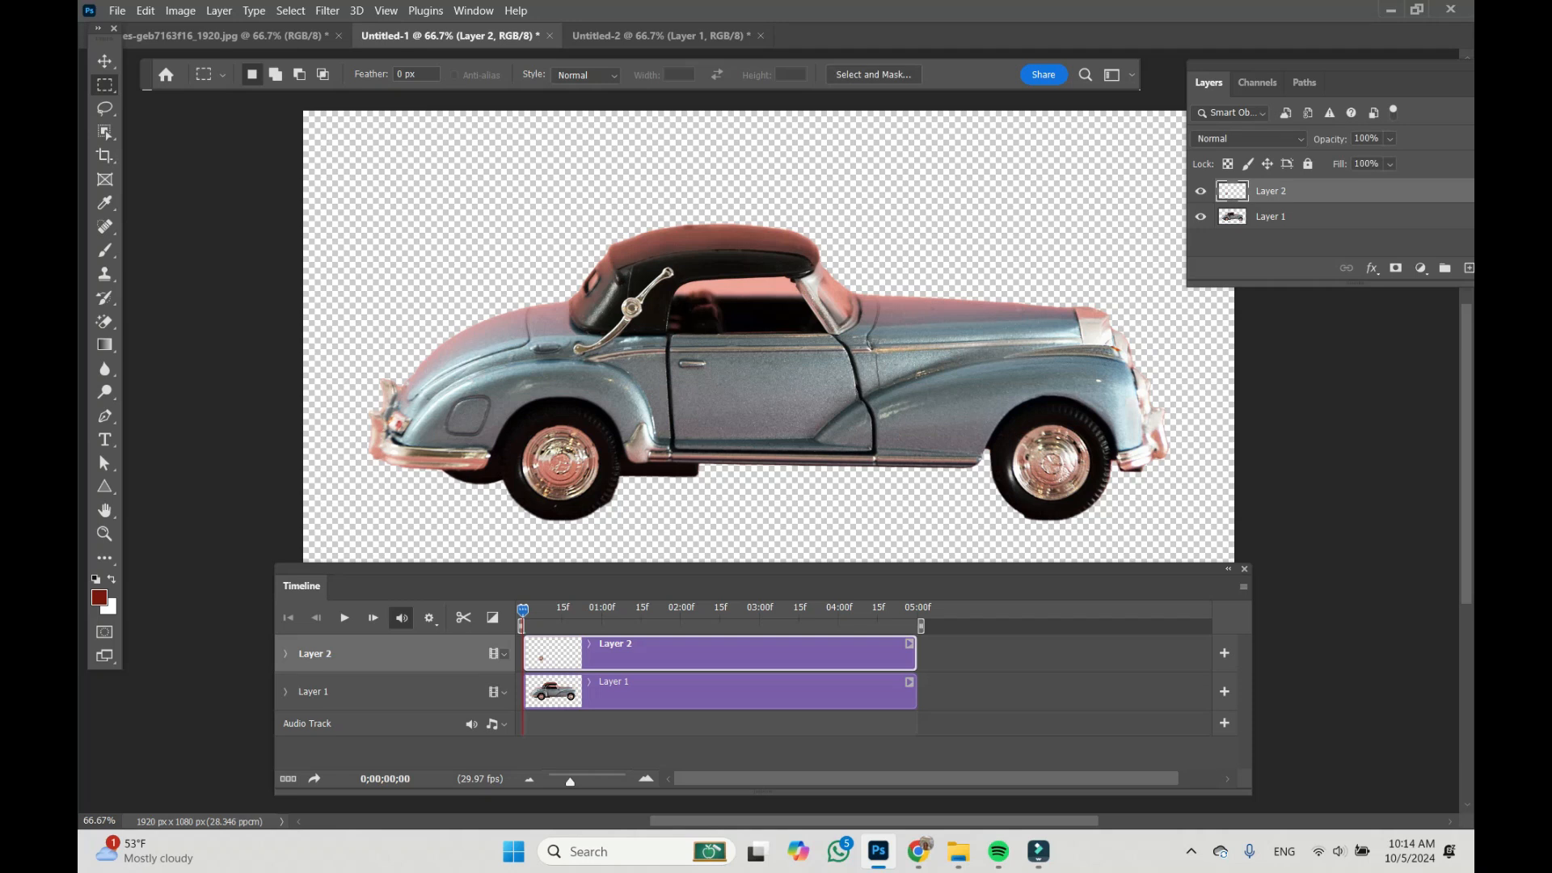
left_click(285, 653)
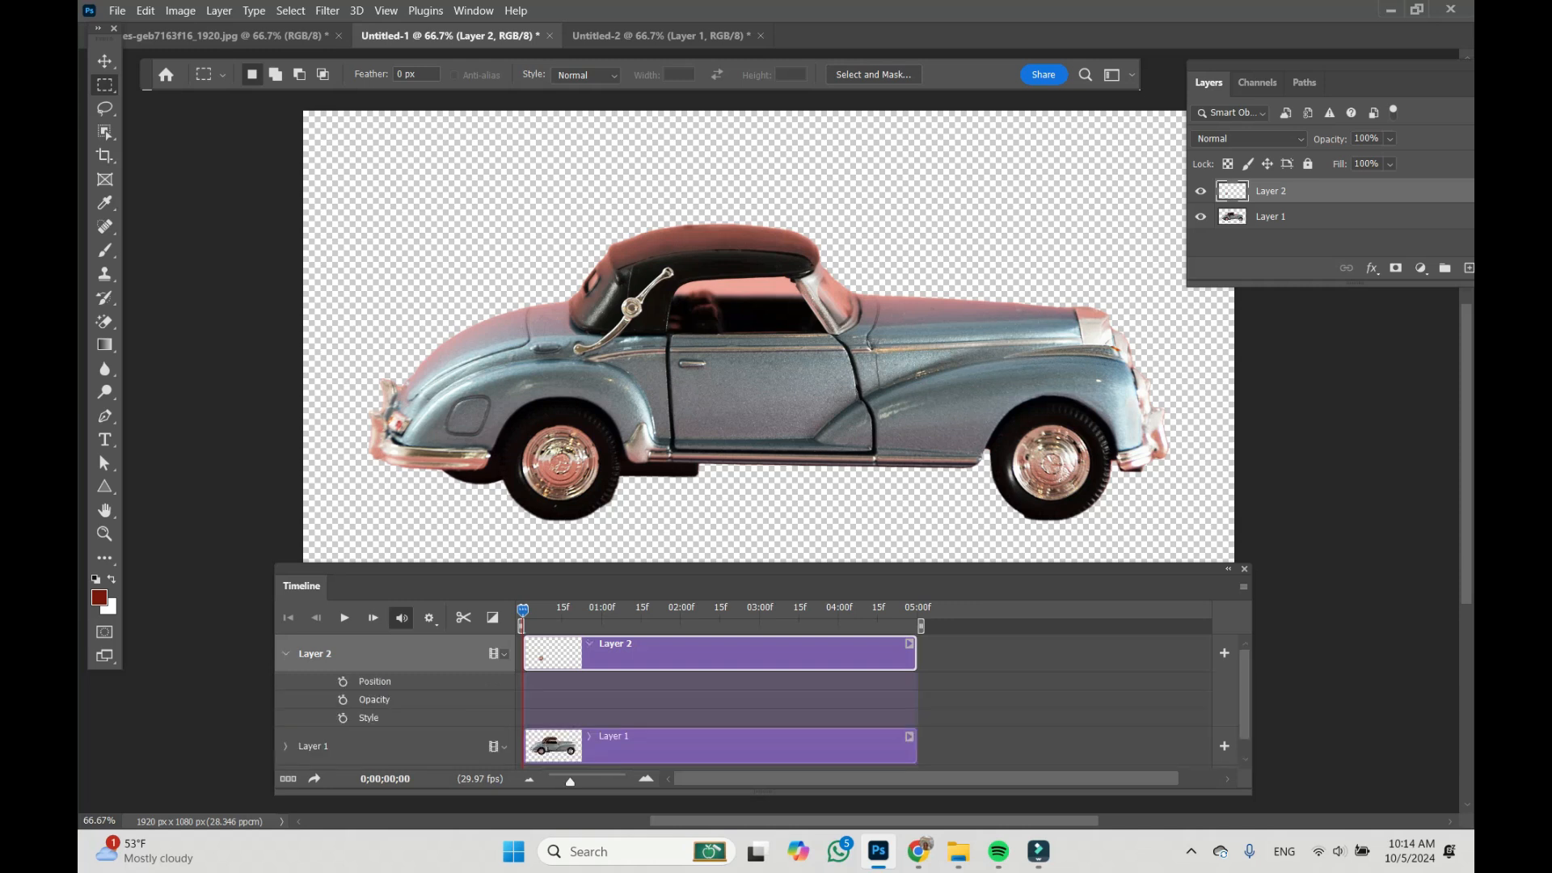
Convert Layer 2 to a smart object and set a first Transform keyframe at the start of the timeline
key("ctrl+a")
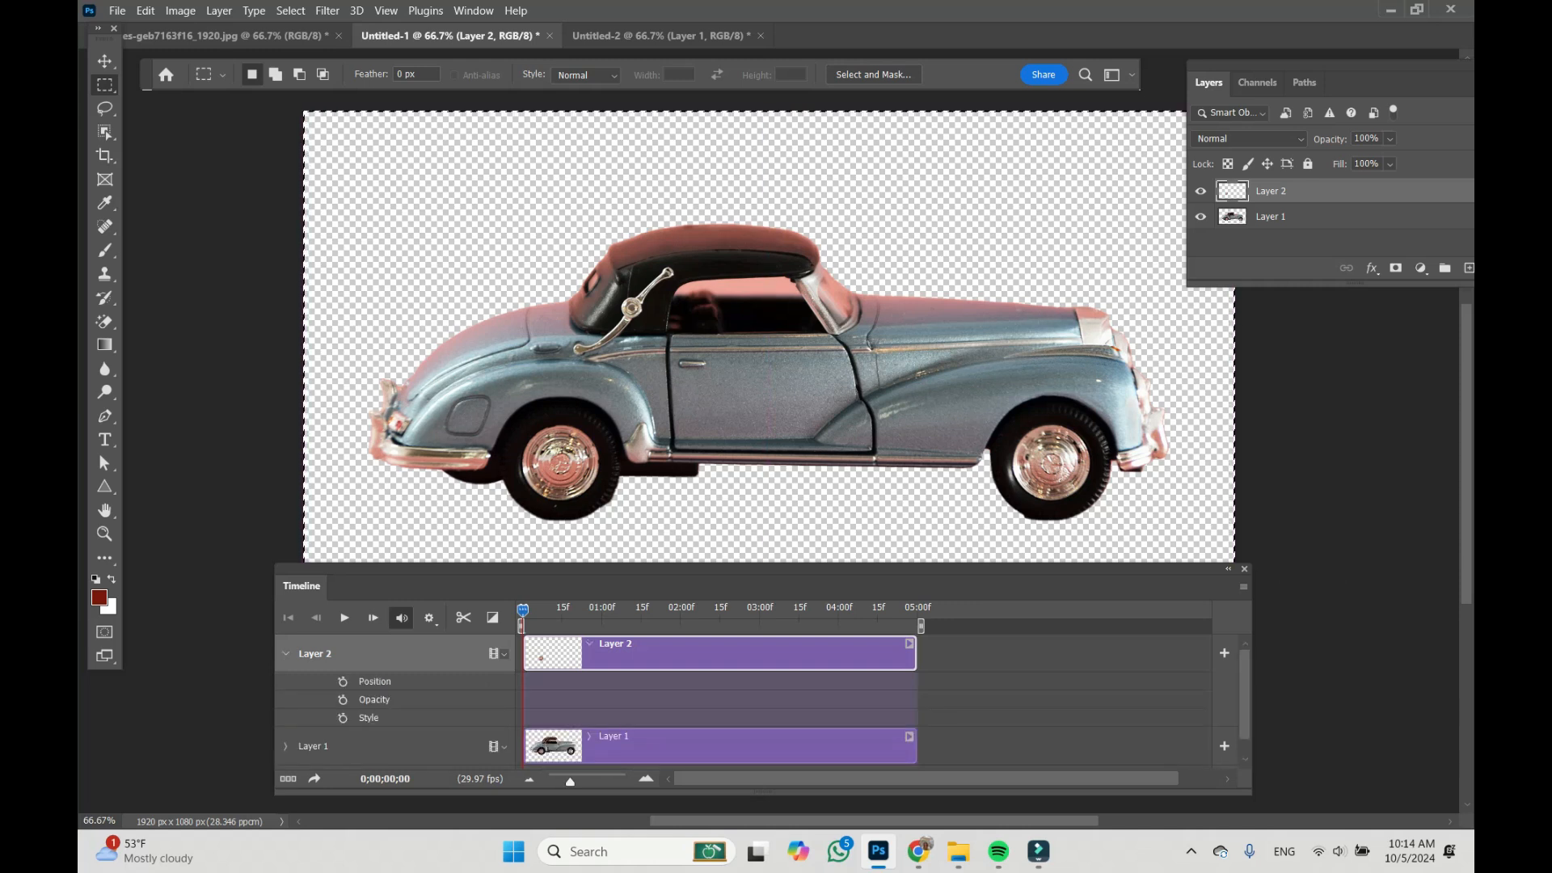
key("alt+l")
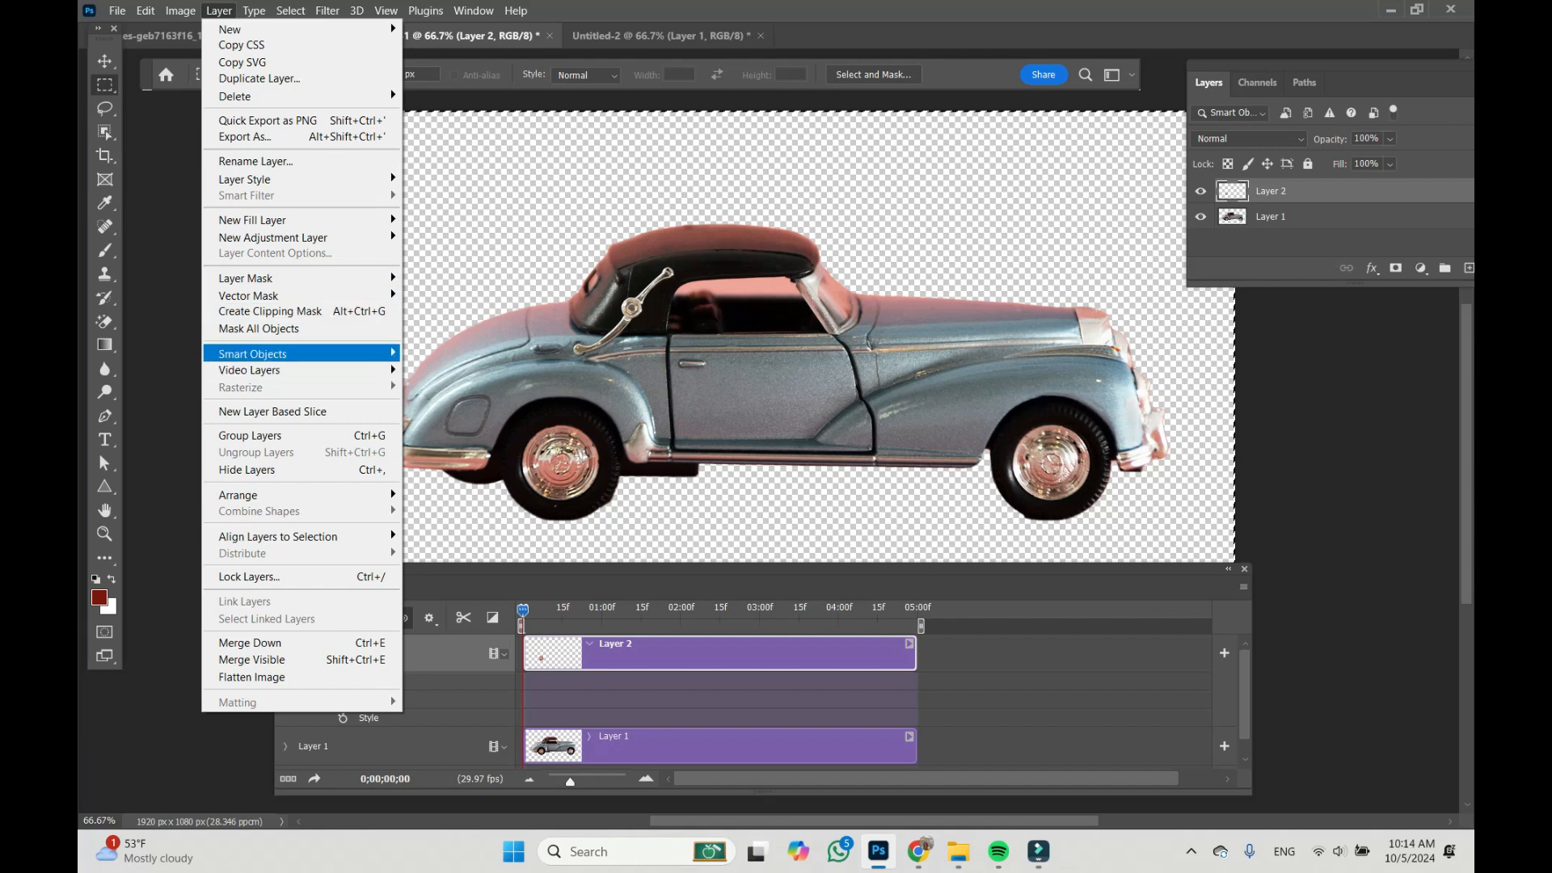
mouse_move(275, 354)
key("Return")
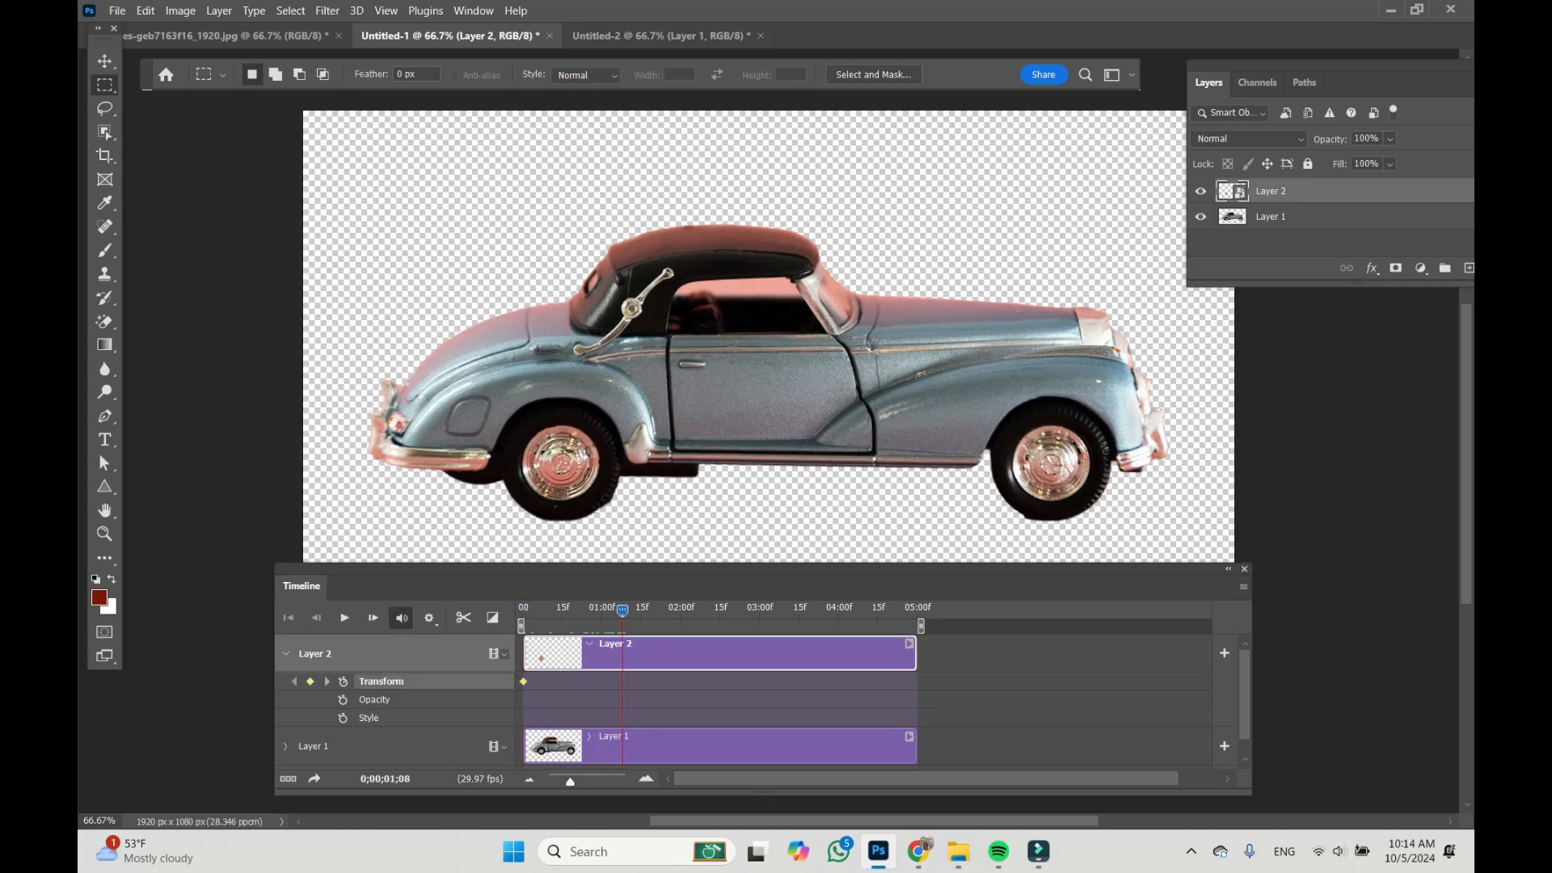
Rotate the hubcap layer 90° clockwise at 0;00;01;10 to add a Transform keyframe
left_click_drag(623, 611, 628, 610)
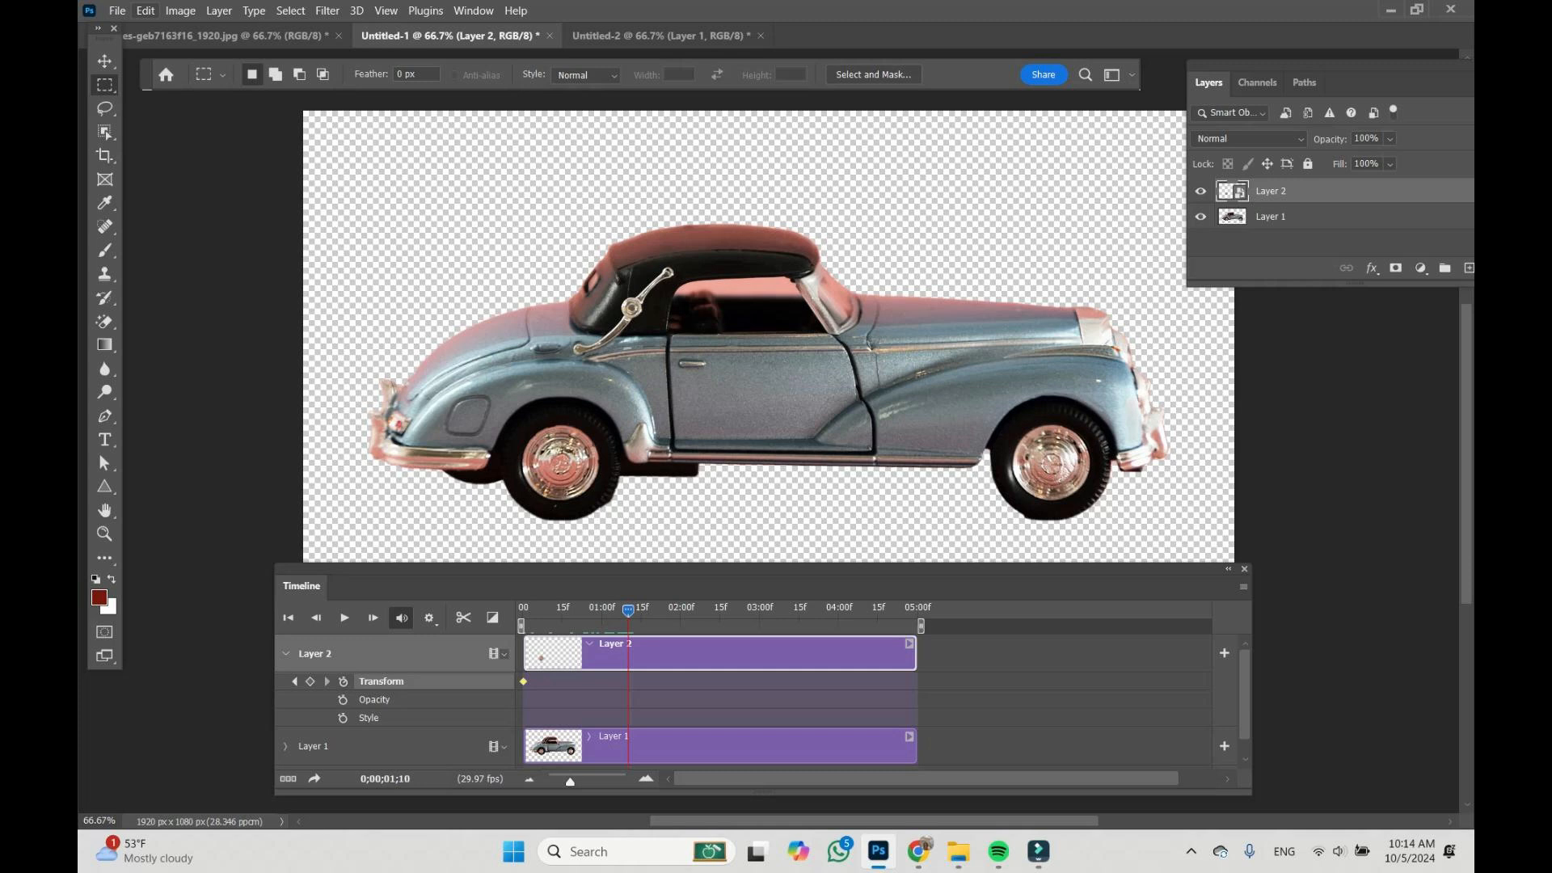
left_click(146, 10)
mouse_move(234, 404)
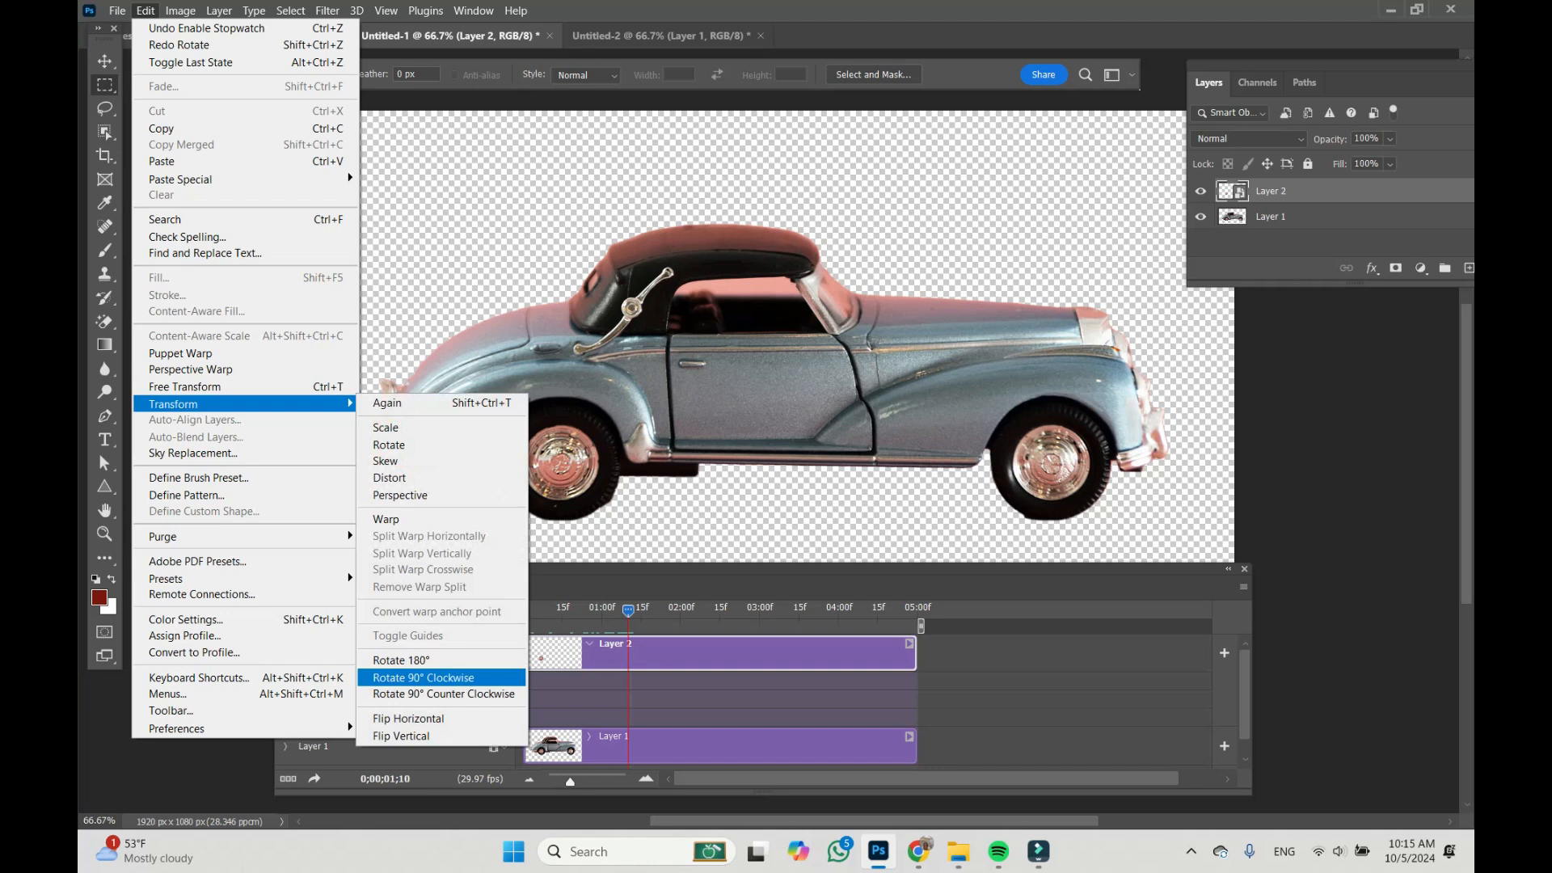
left_click(424, 678)
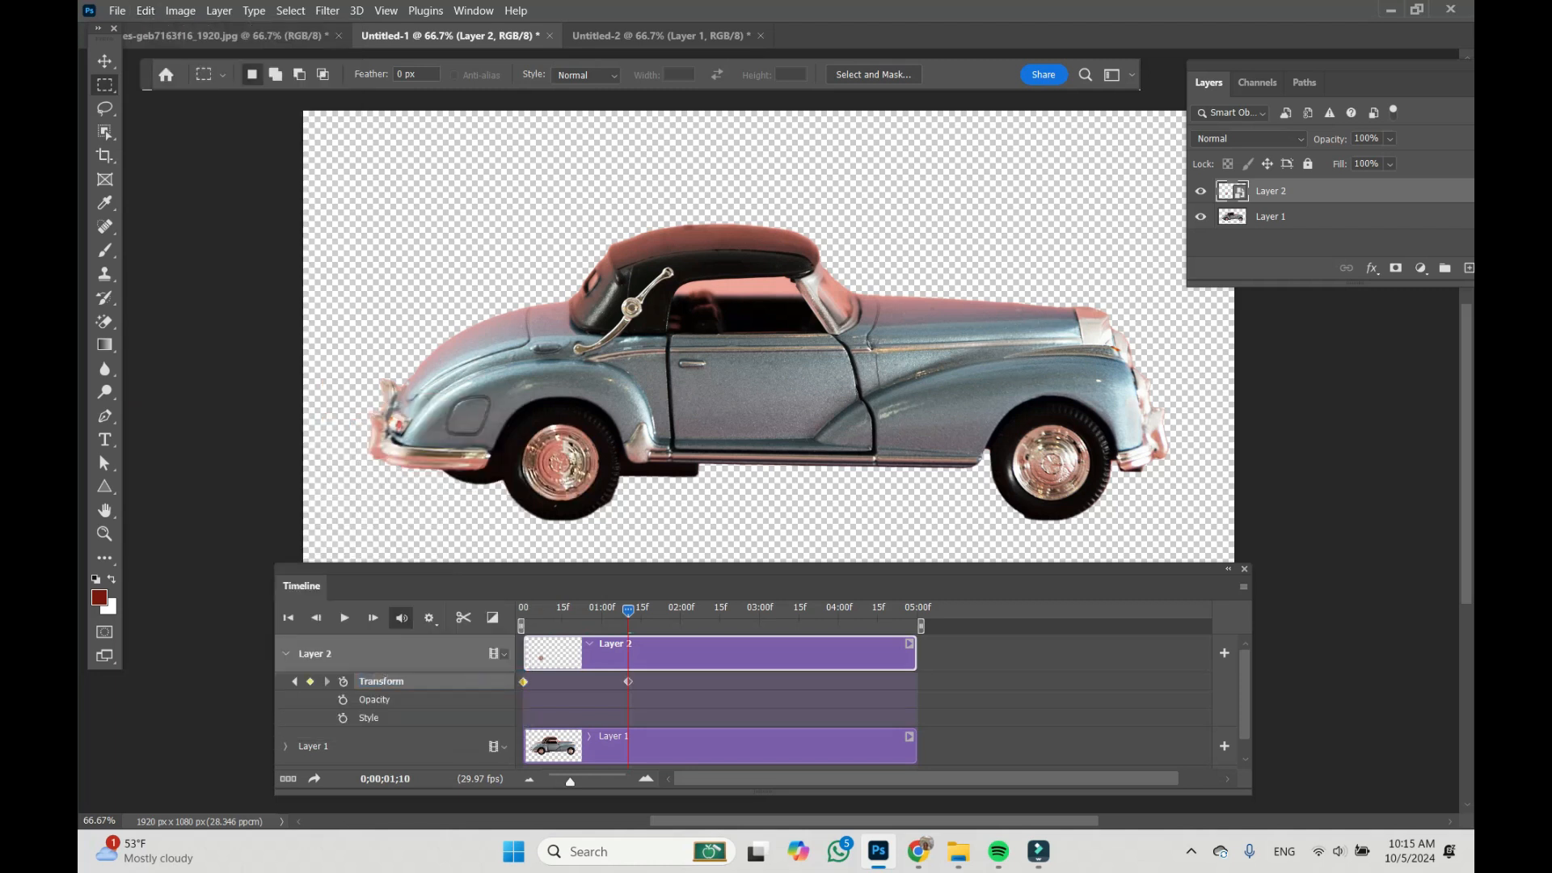
Add another Transform keyframe at 0;00;02;19 by rotating the hubcap layer 90° clockwise
key("space")
left_click(145, 11)
mouse_move(174, 404)
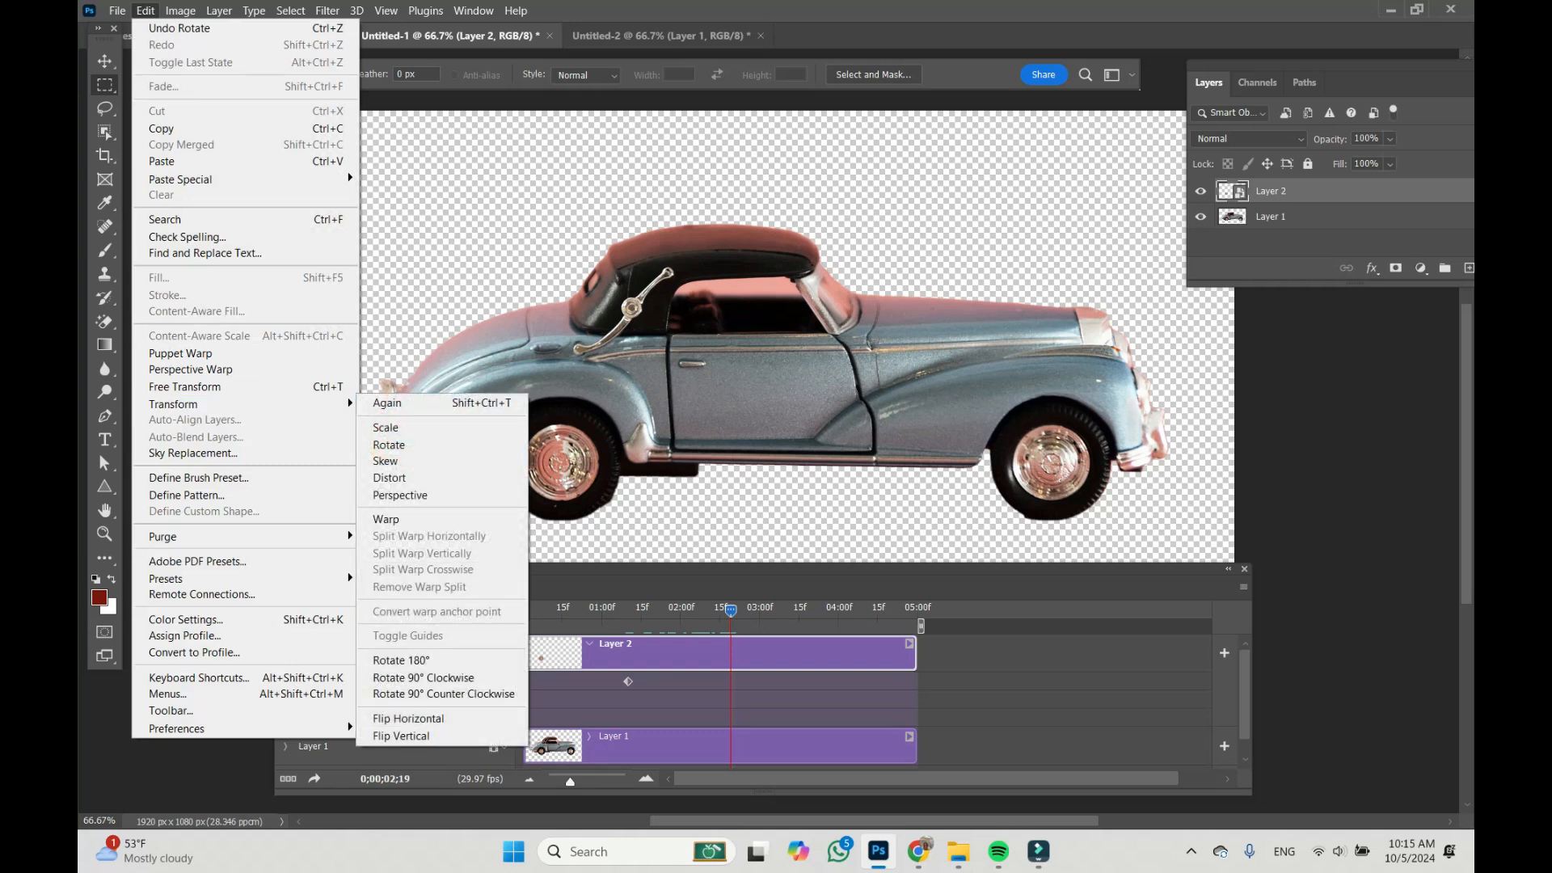
left_click(422, 677)
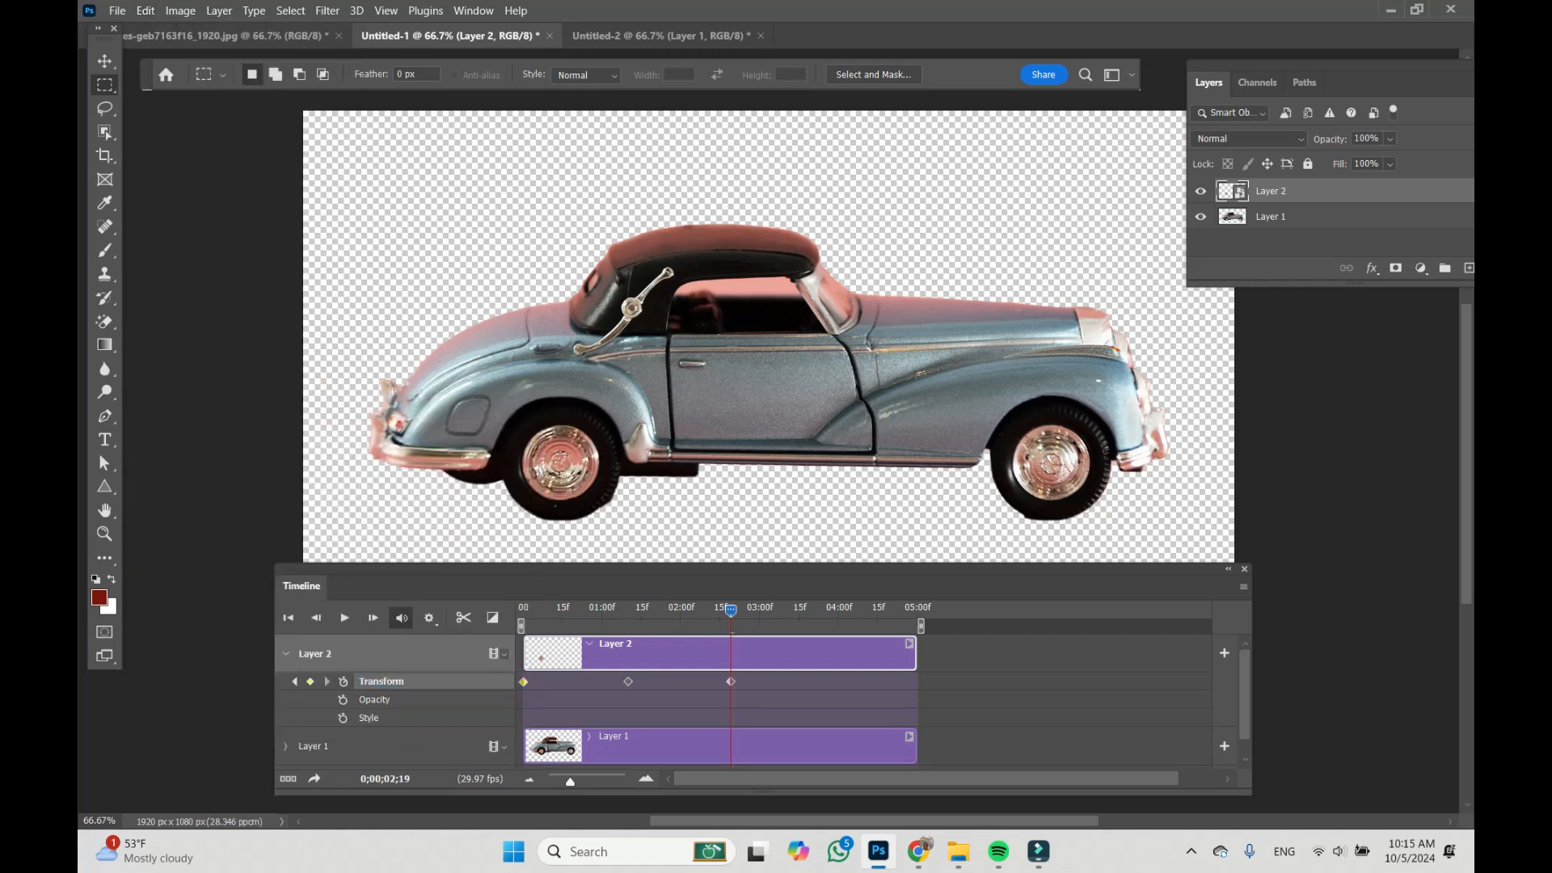
Rotate the hubcap layer 90° clockwise just before 04:00f and again at 0;00;04;29 to add two more Transform keyframes
key("space")
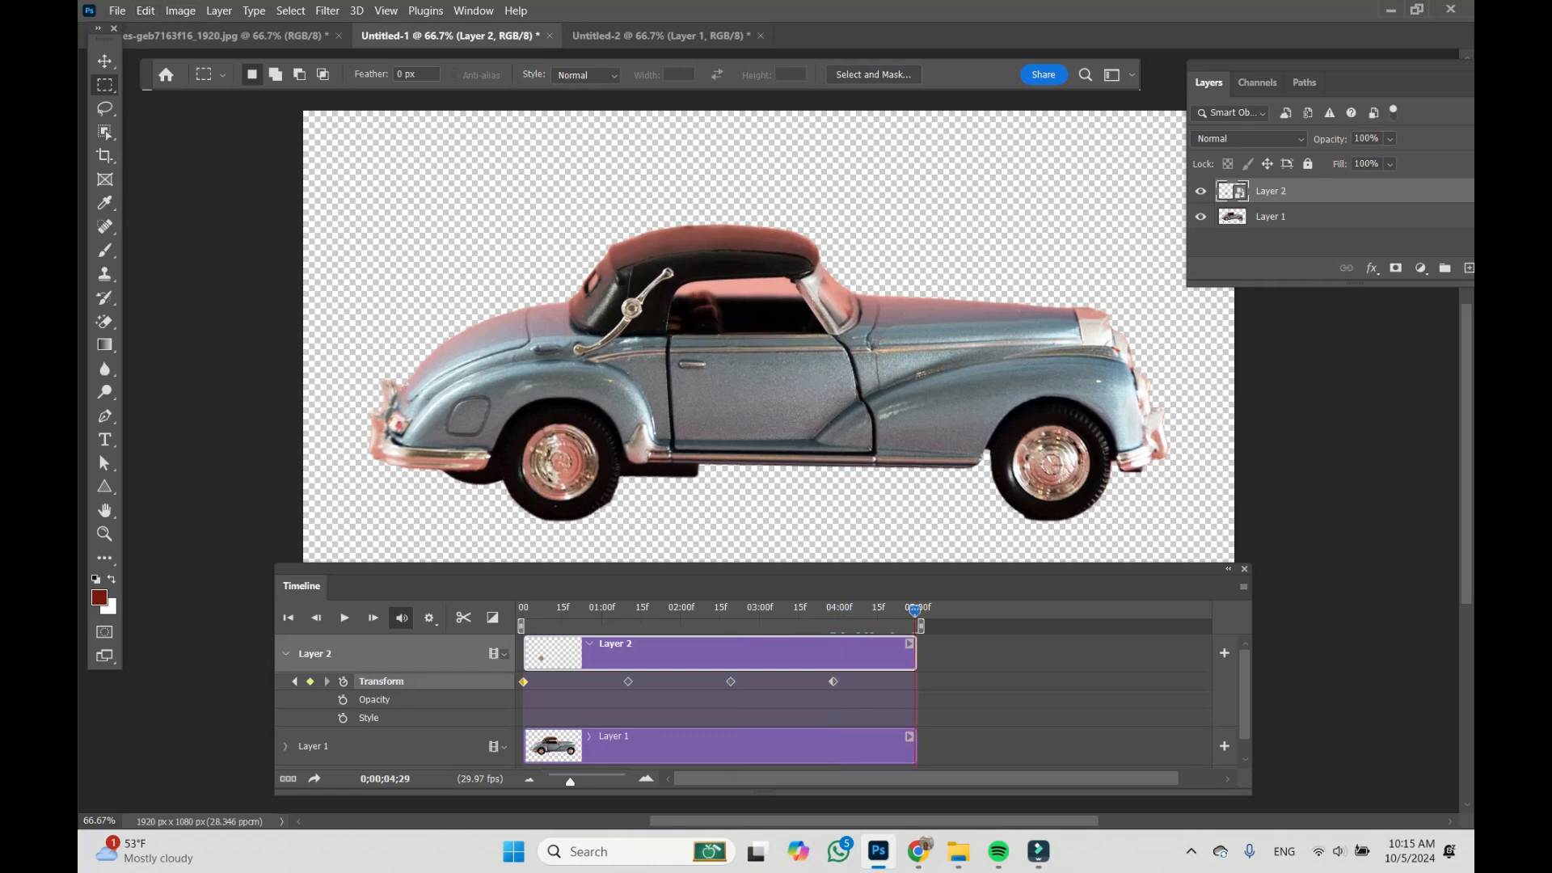
left_click(146, 10)
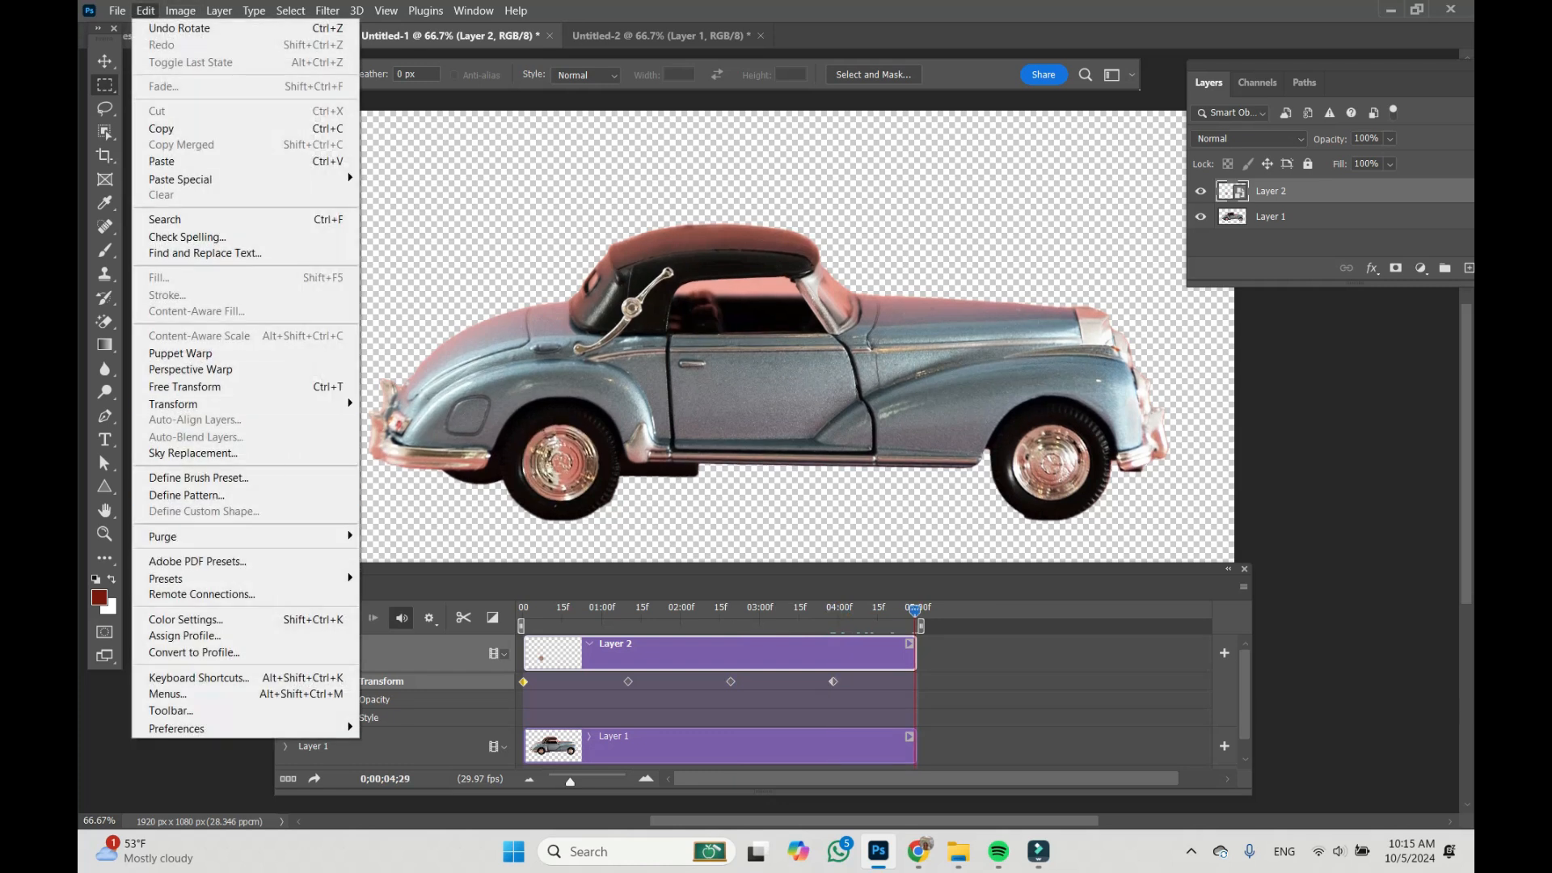
mouse_move(186, 404)
left_click(420, 677)
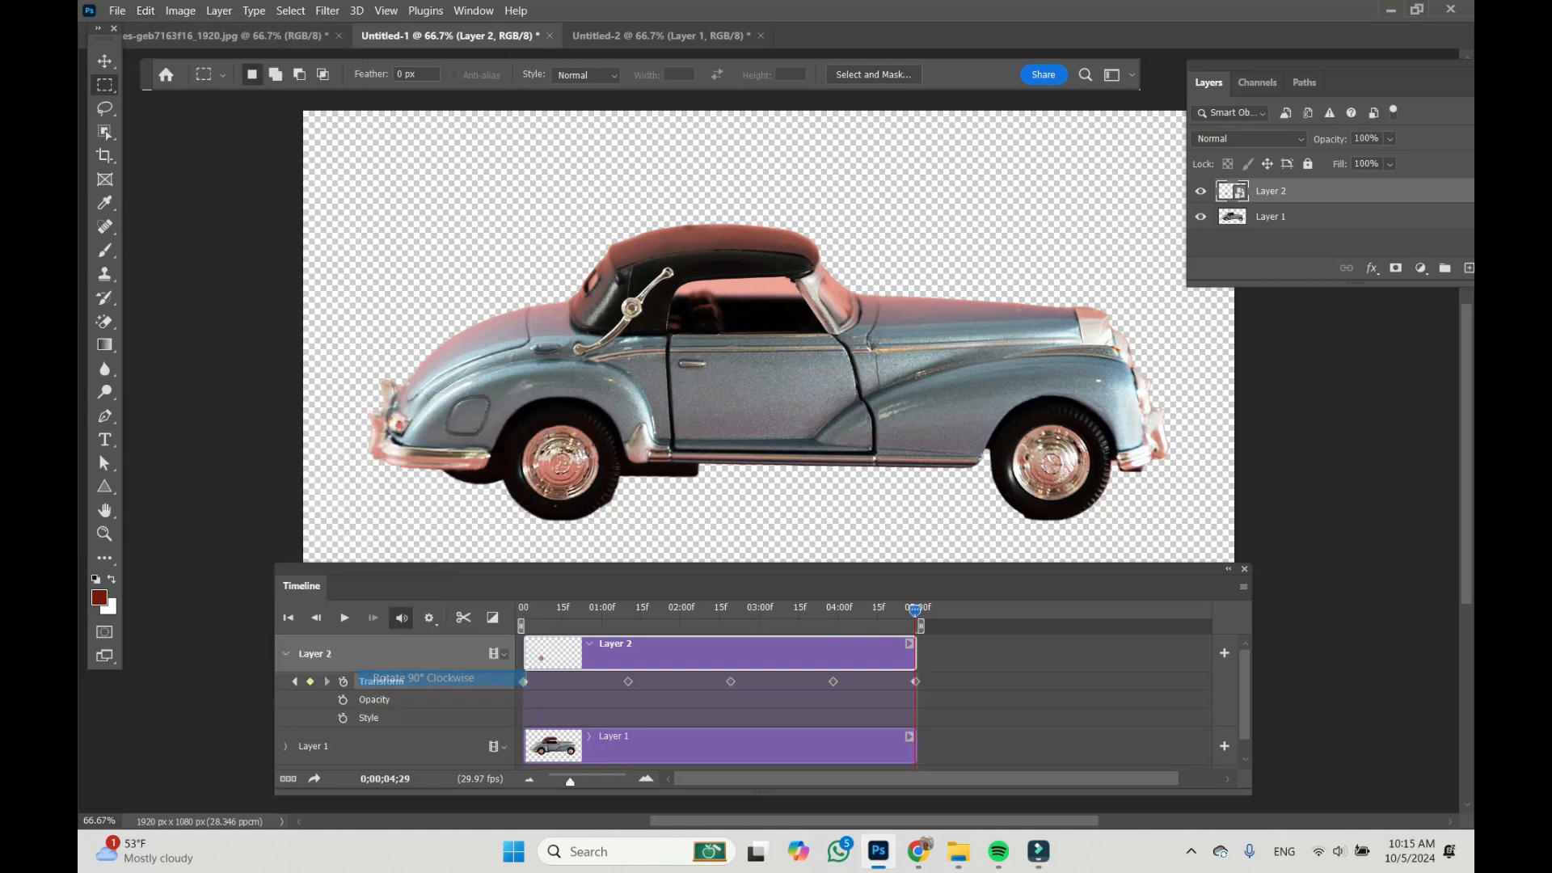
Preview the hubcap animation and move the second Transform keyframe earlier, to about 20 frames
key("space")
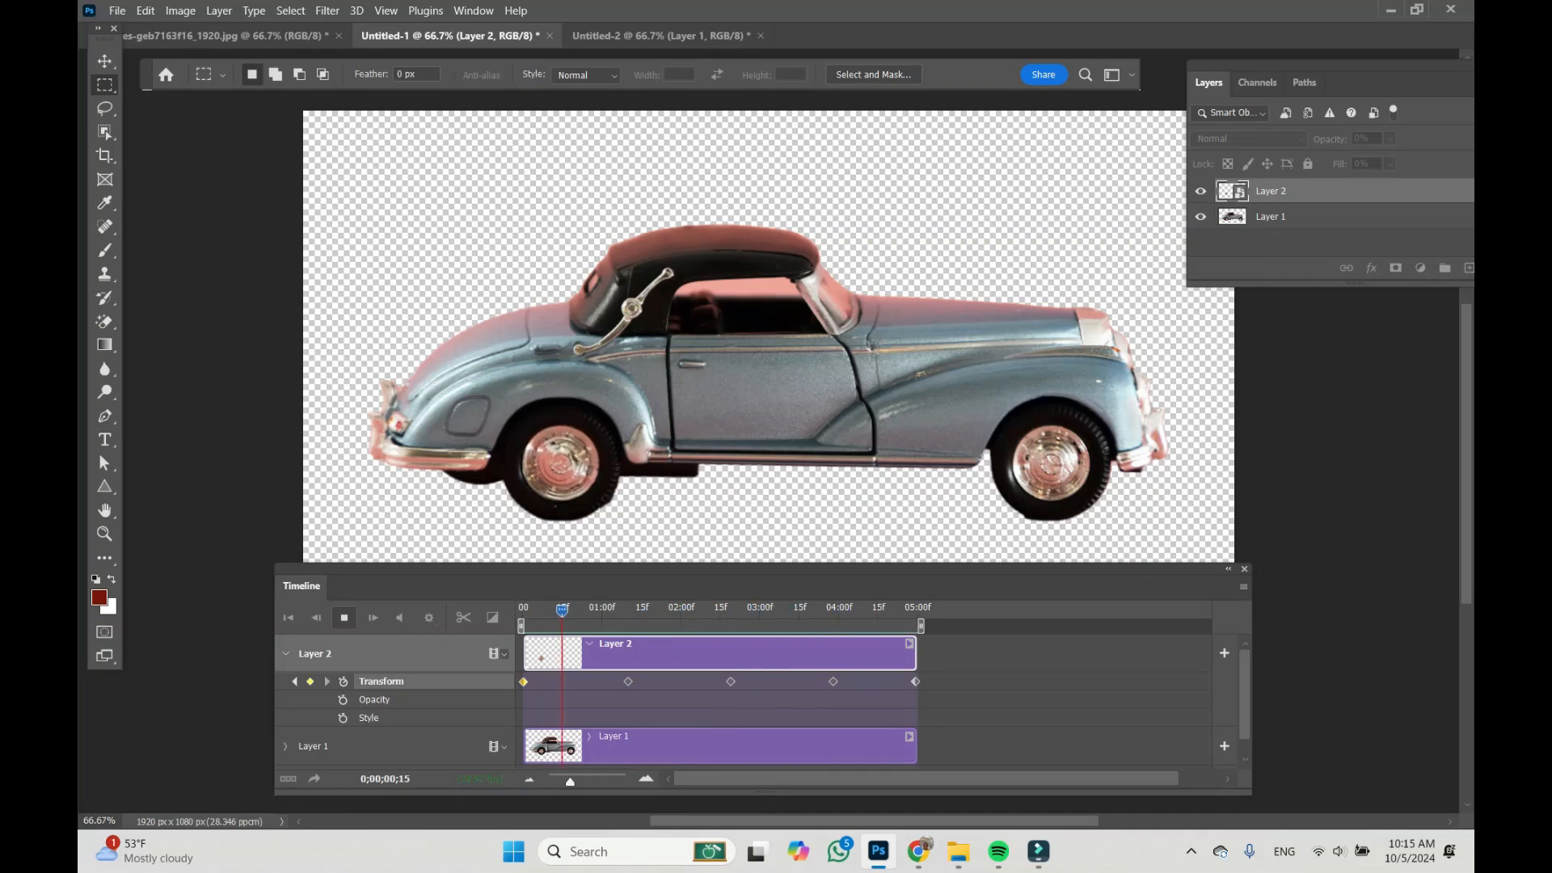
key("space")
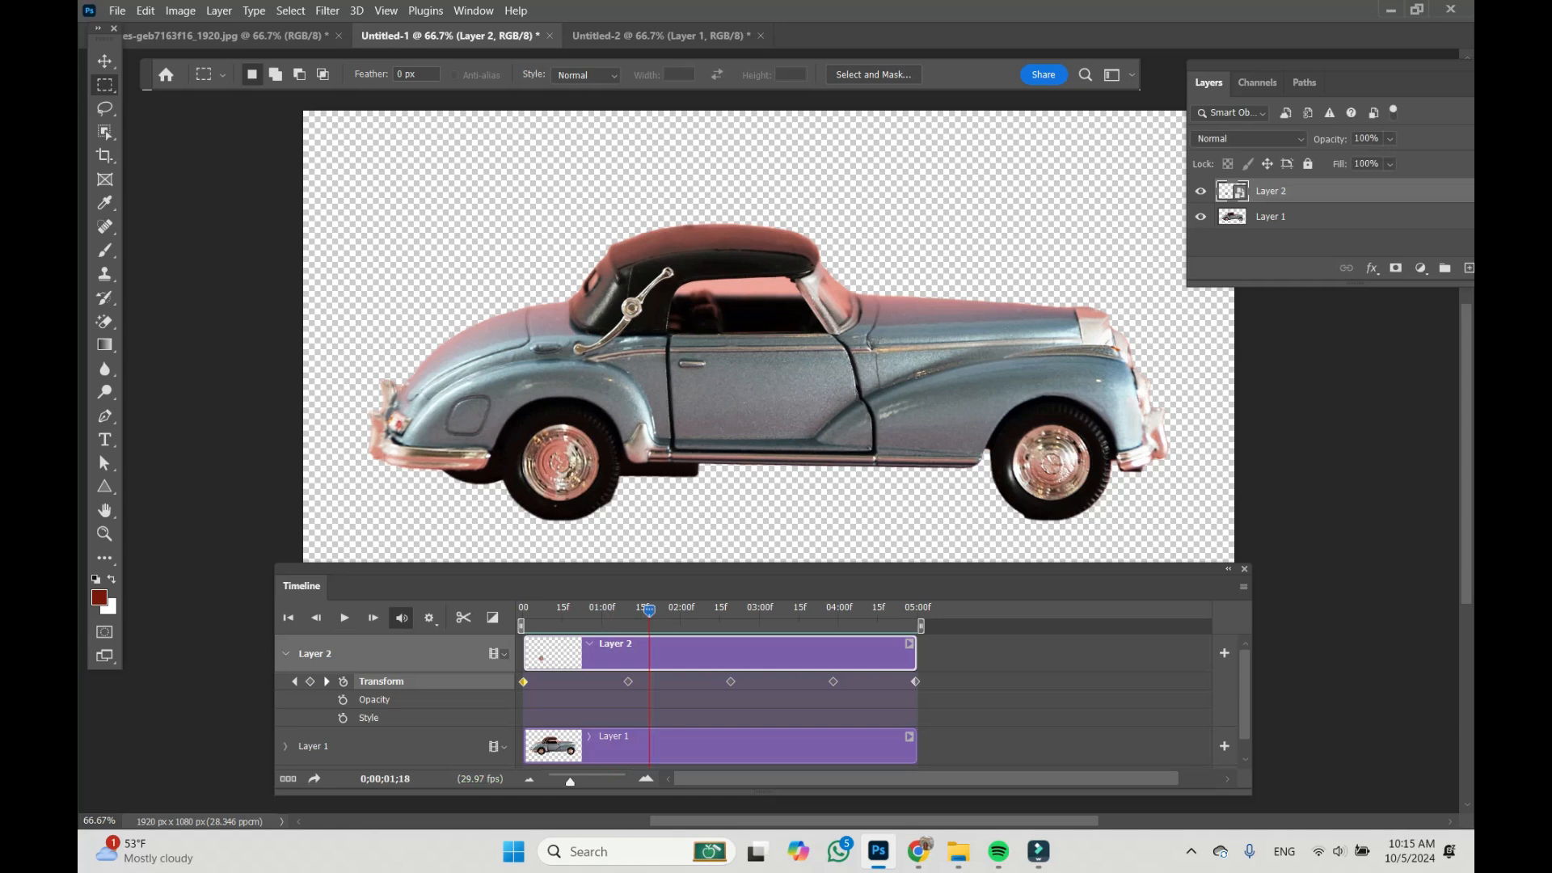
left_click_drag(628, 682, 575, 681)
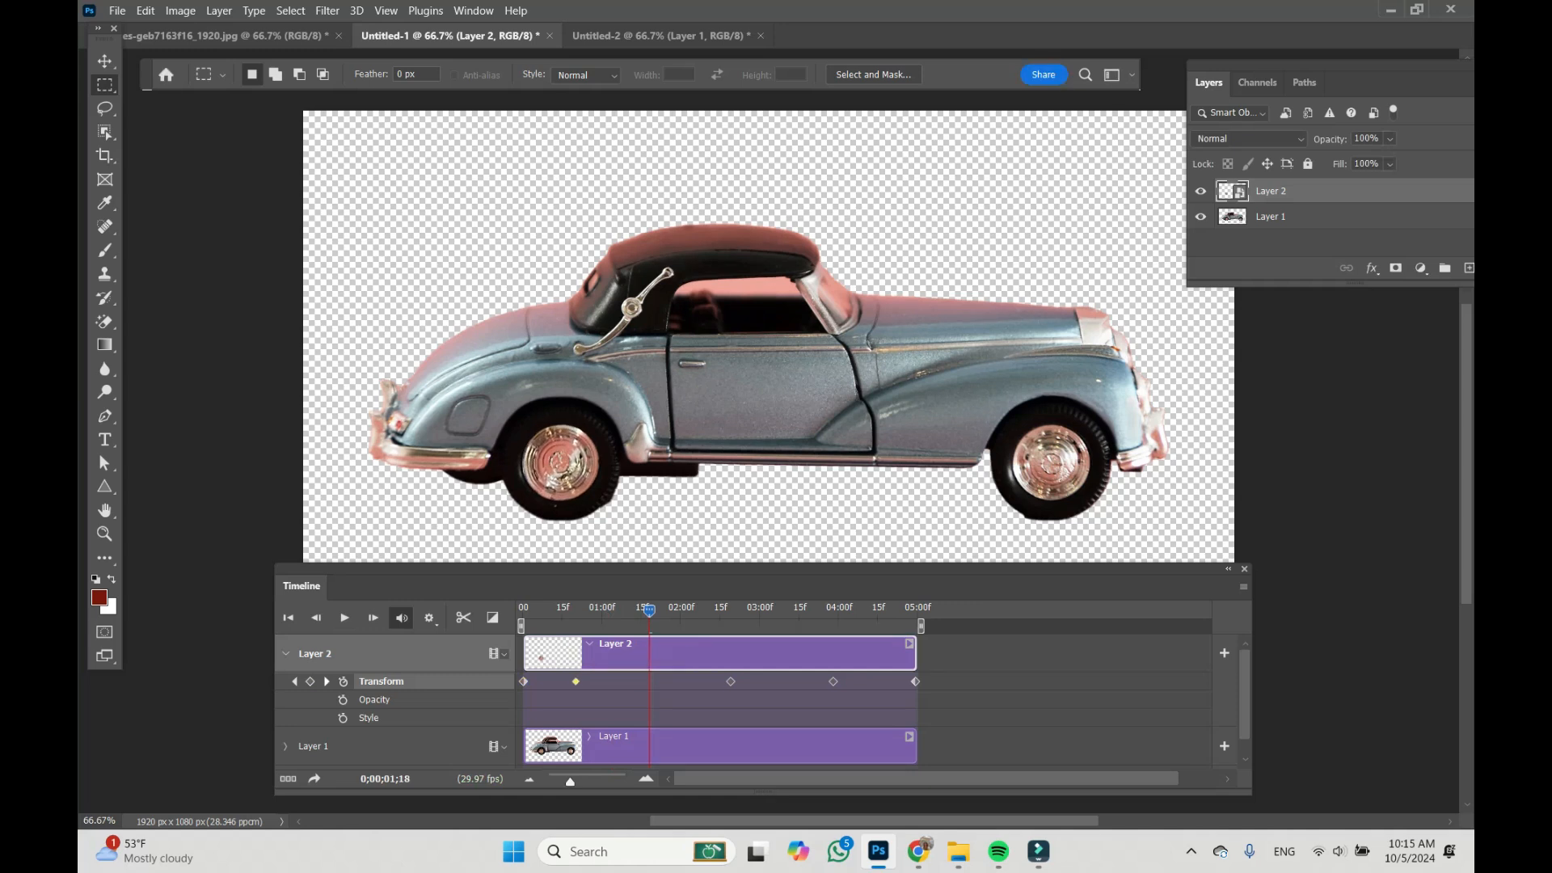
Move the last three Transform keyframes to about 01:09f, 02:00f and 02:17f, and trim the Layer 2 clip to end at the last keyframe
left_click_drag(731, 681, 649, 681)
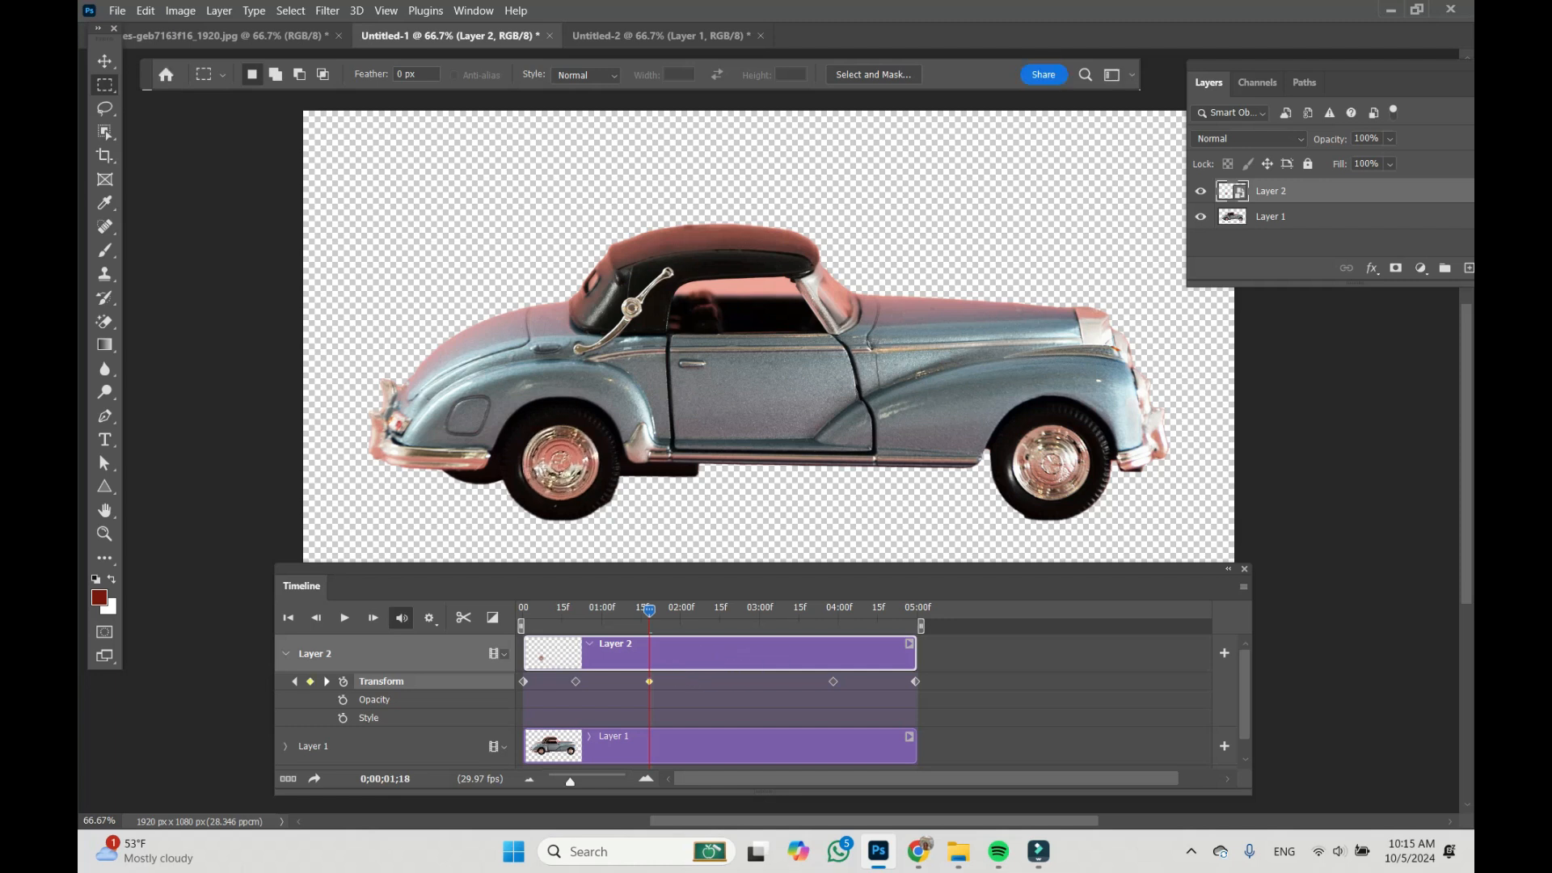
left_click_drag(833, 681, 833, 681)
left_click_drag(804, 682, 681, 681)
left_click_drag(915, 682, 725, 681)
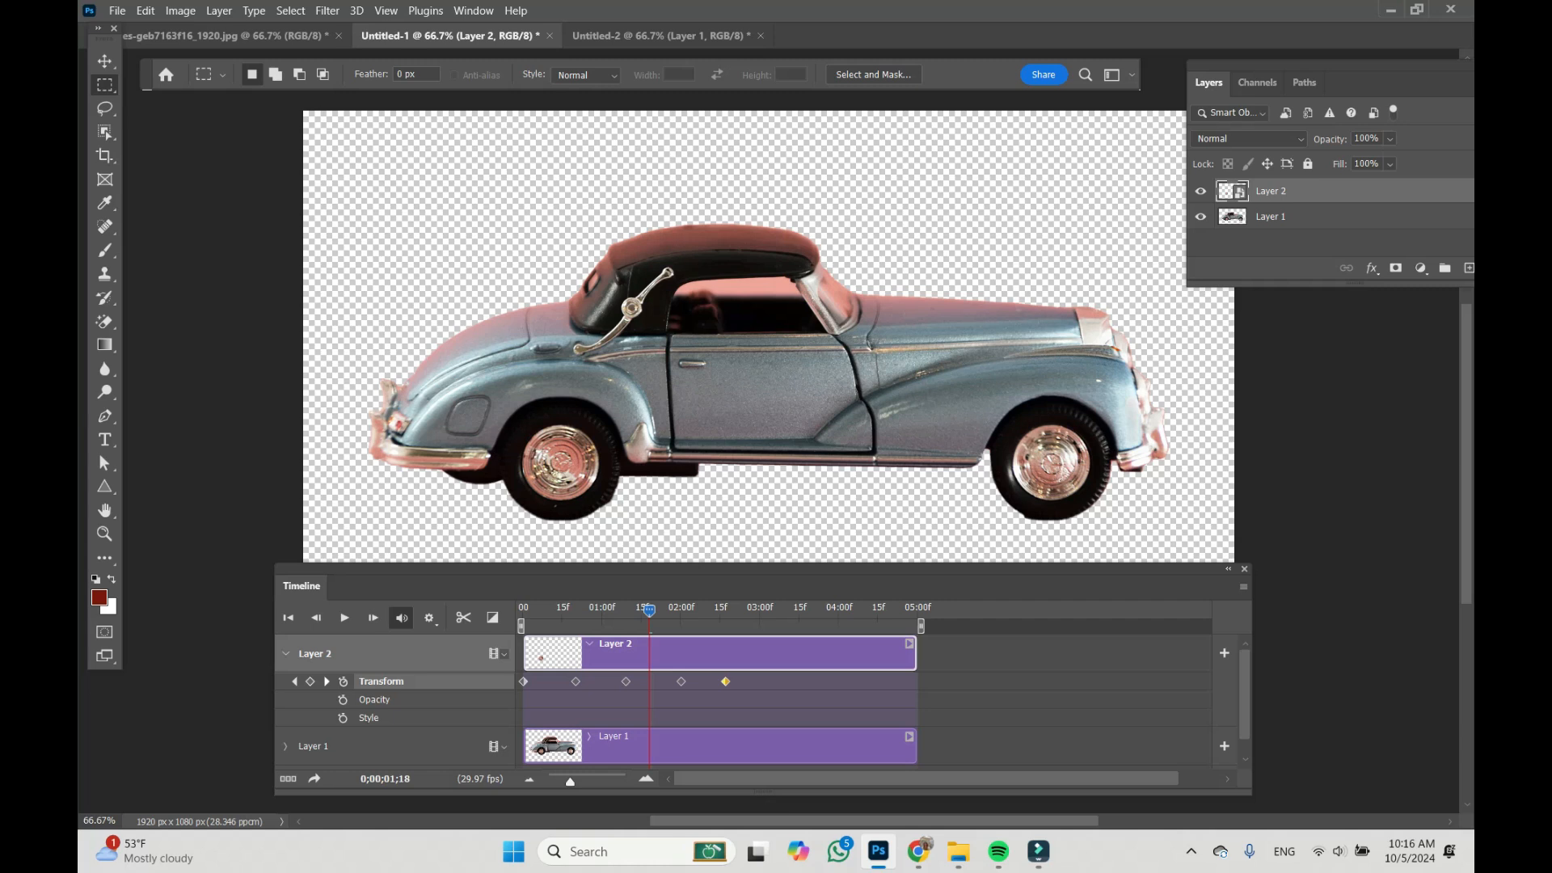
left_click_drag(915, 653, 724, 653)
Play the timeline from the start to preview the hubcap rotation with the tightened keyframes
left_click_drag(649, 611, 522, 611)
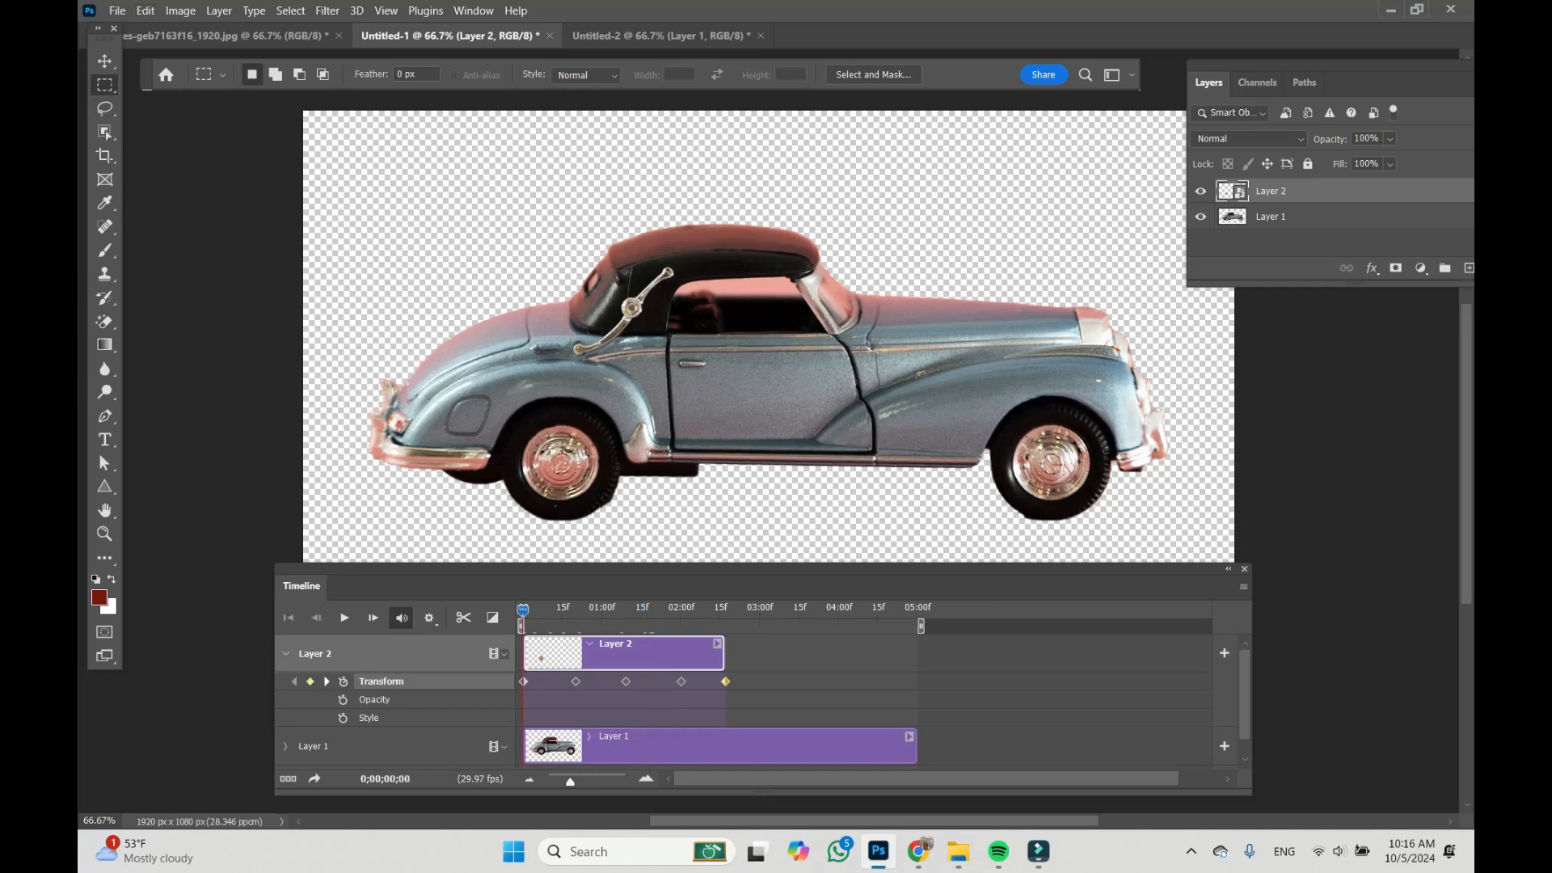
key("space")
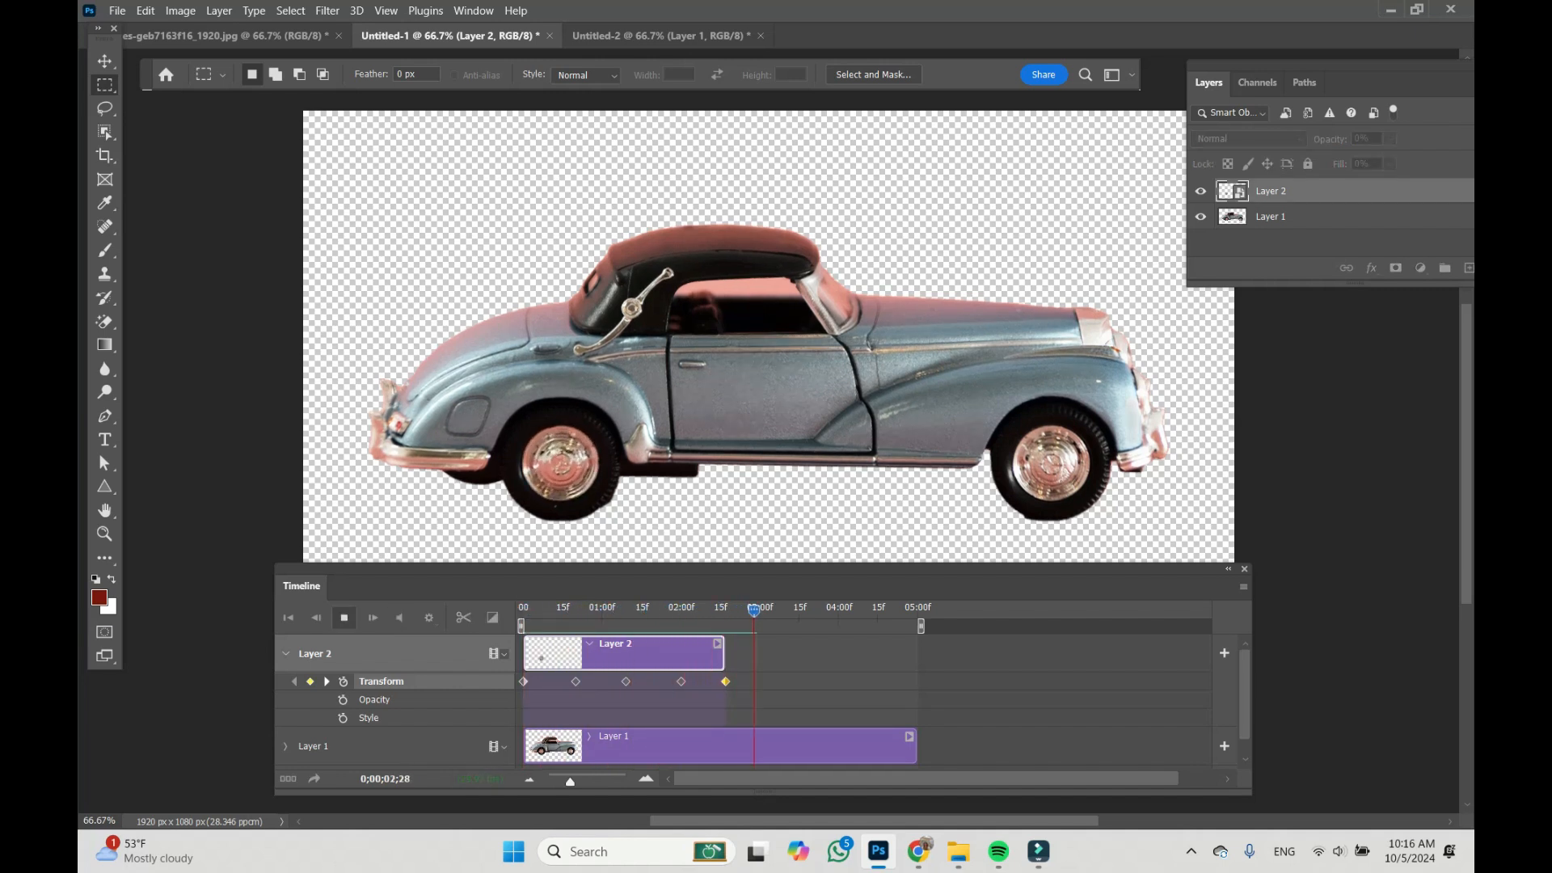
key("space")
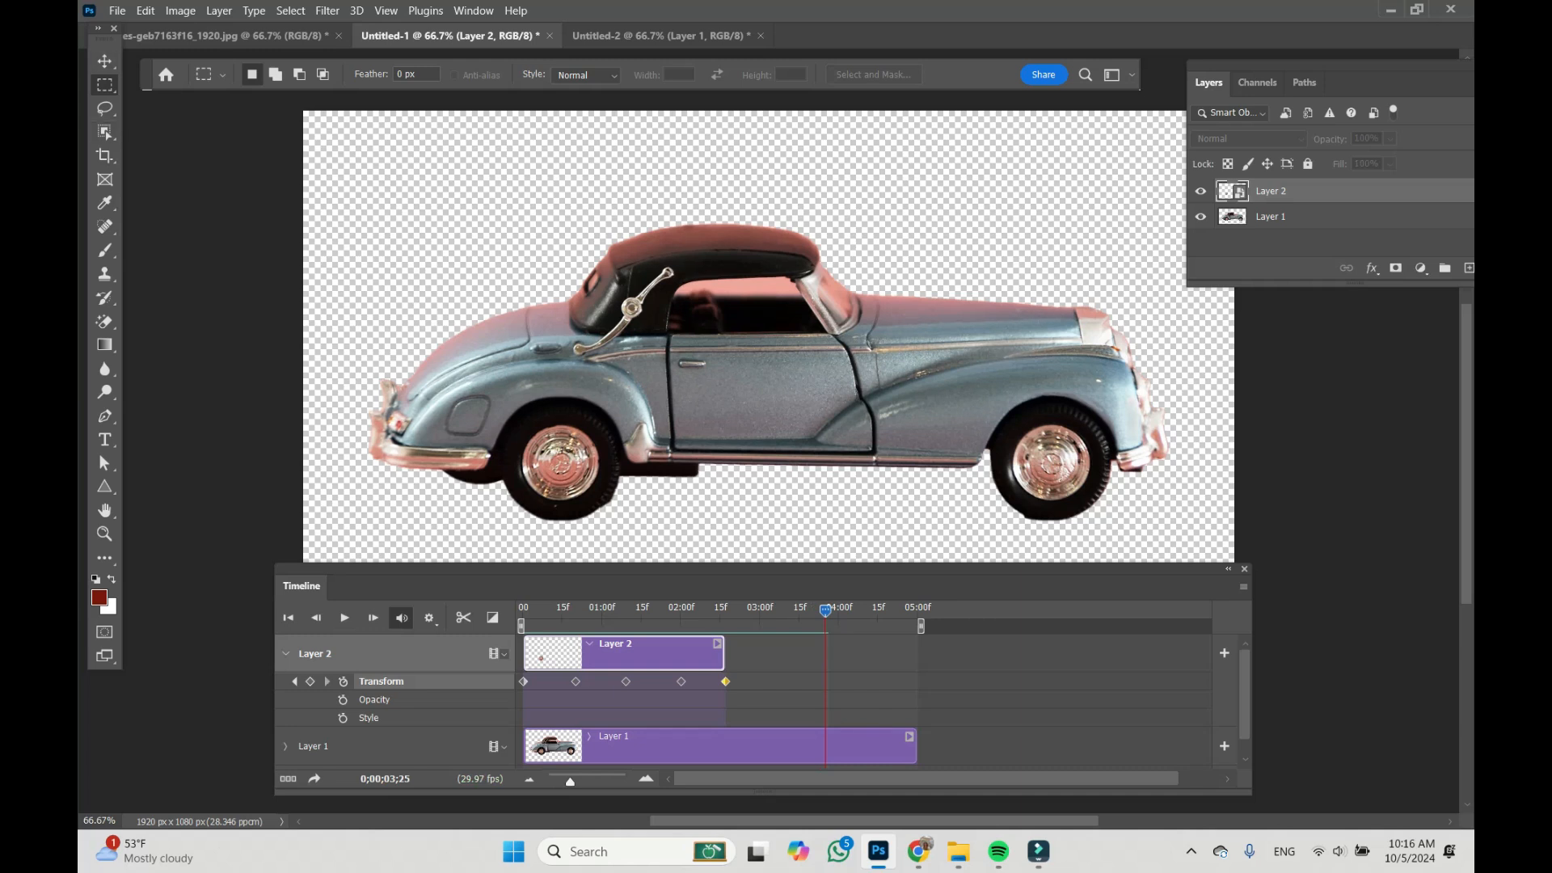
key("space")
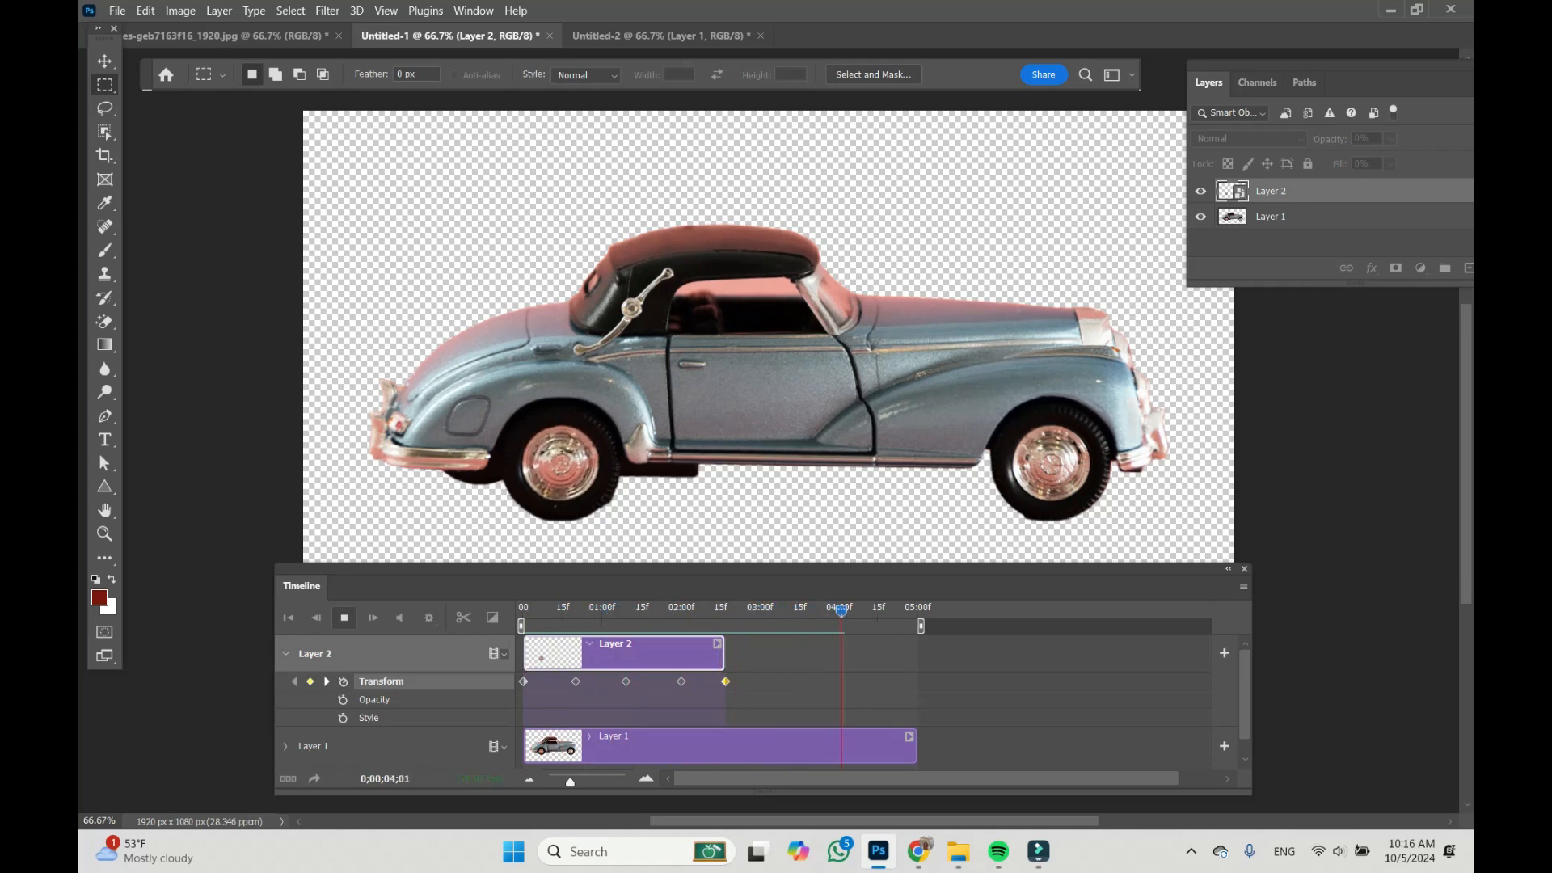
left_click(344, 617)
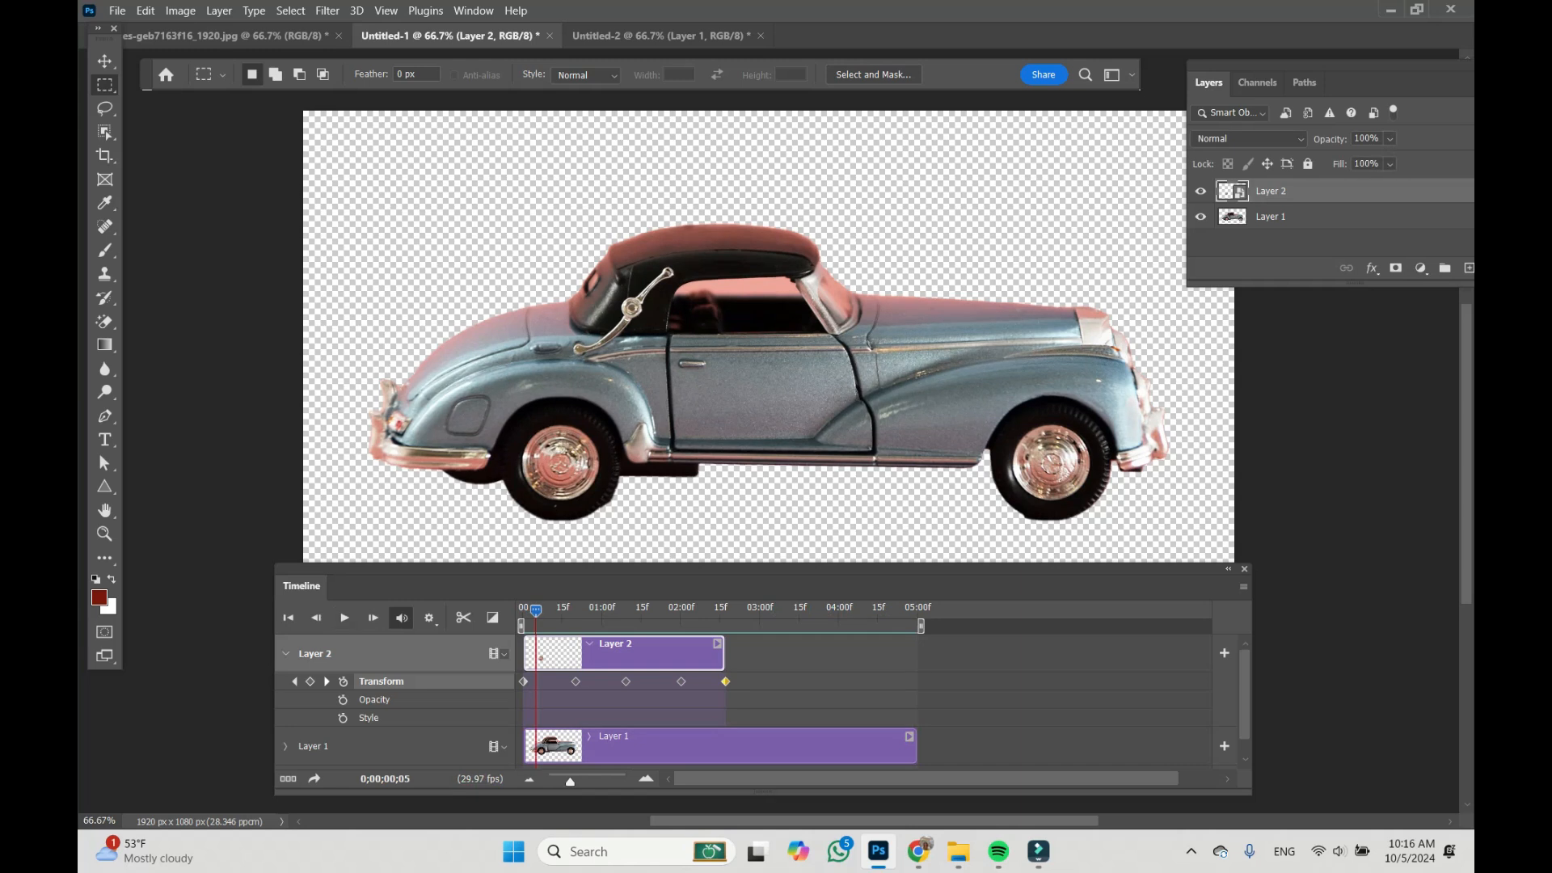
Duplicate Layer 2 as Layer 2 copy and place the copy's clip directly after the Layer 2 clip
right_click(1339, 192)
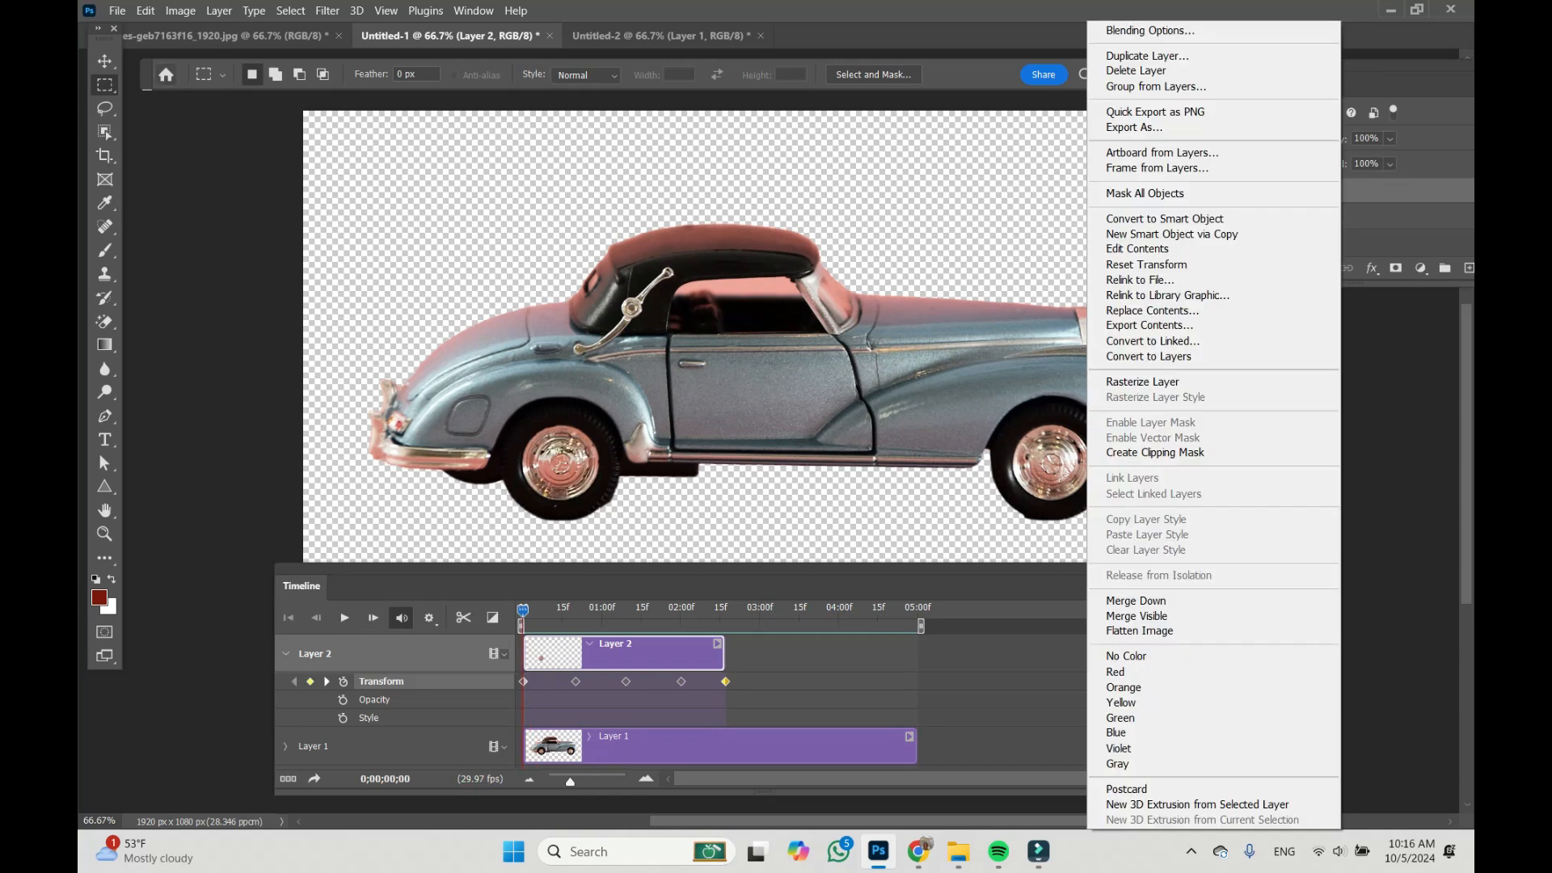
key("Return")
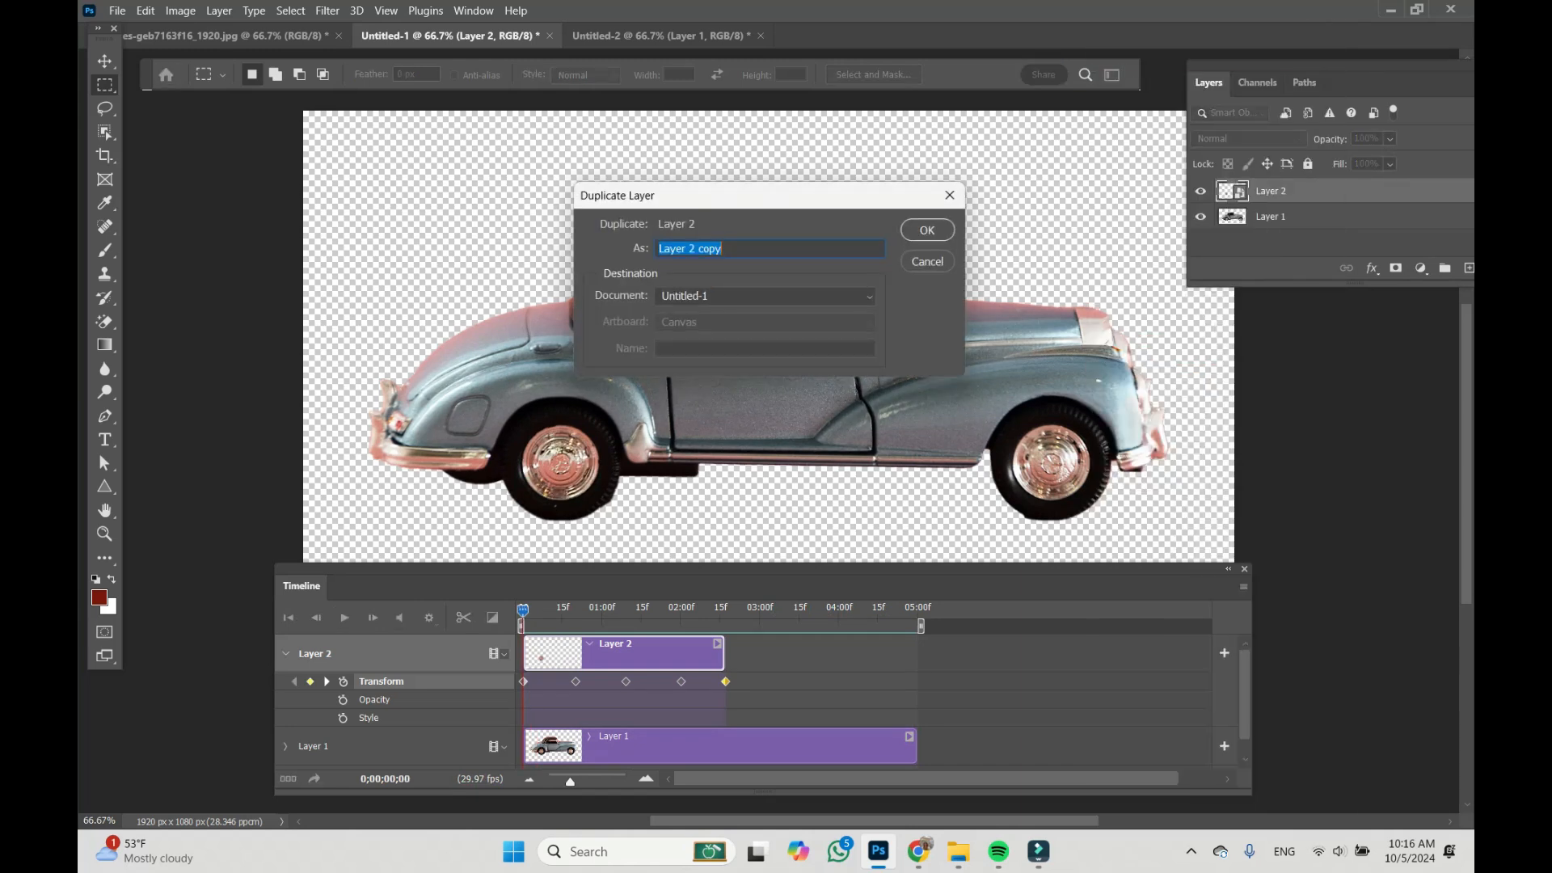
key("Return")
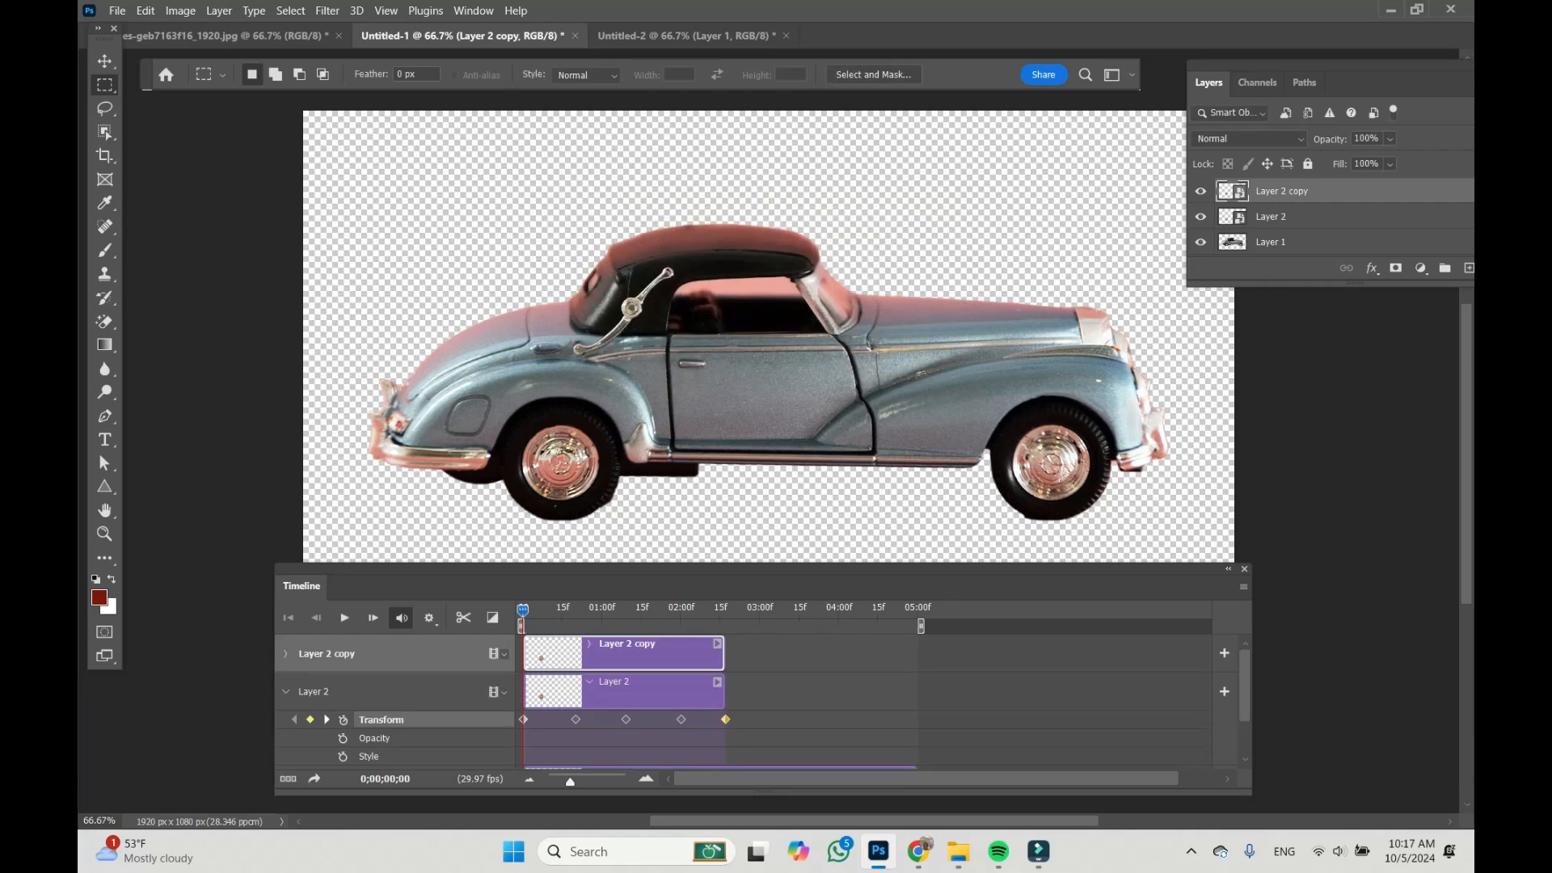
left_click_drag(647, 653, 849, 653)
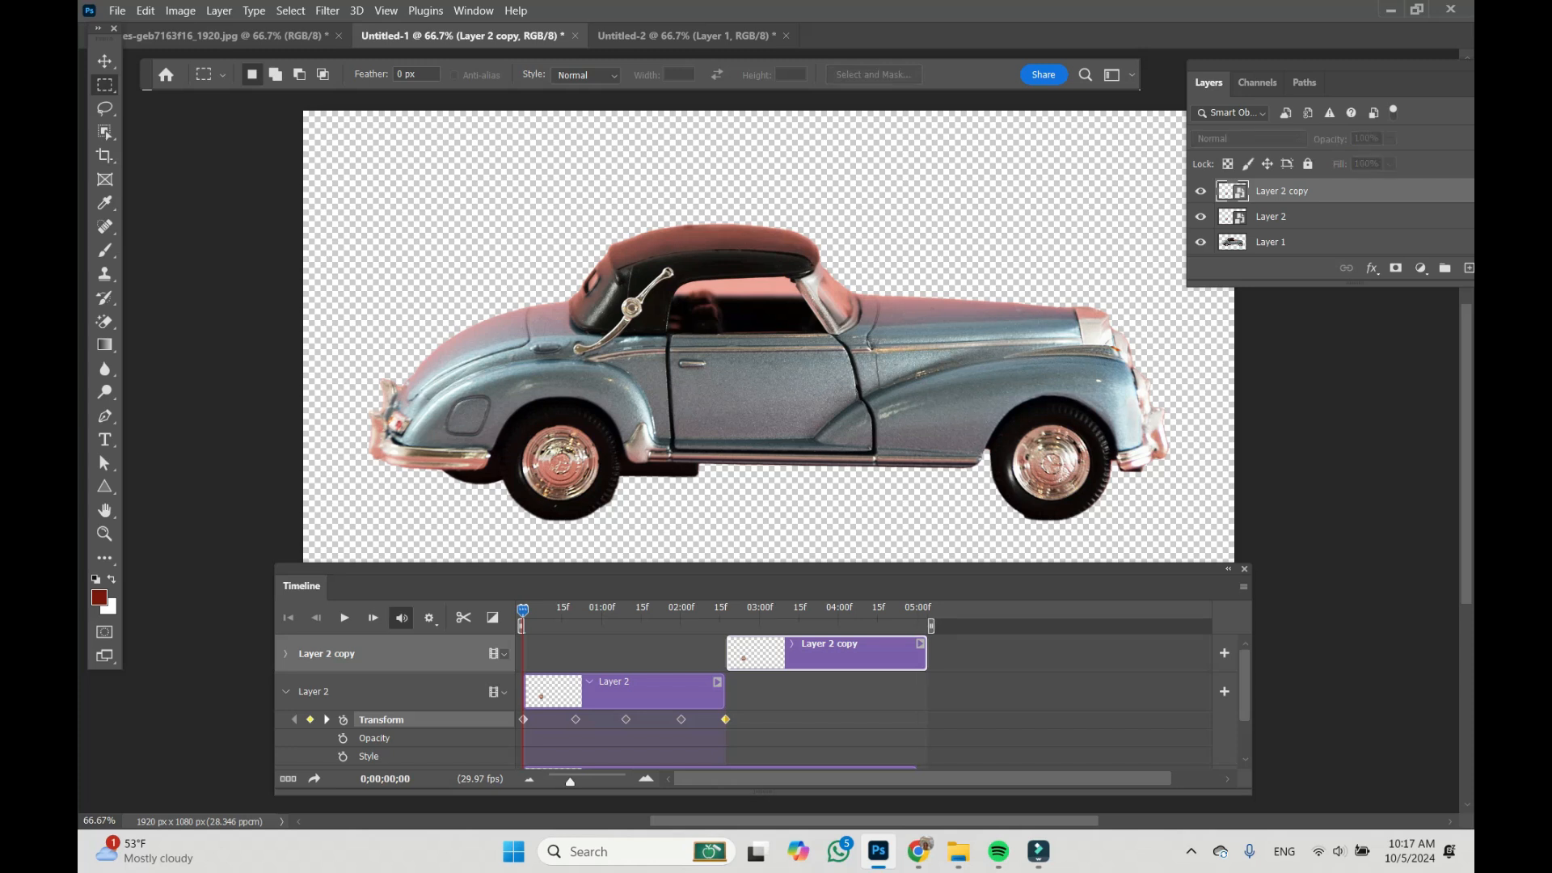
Duplicate Layer 2 copy and place the new clip directly after it on the timeline
scroll(727, 699, "down", 1)
scroll(727, 699, "up", 1)
right_click(1293, 191)
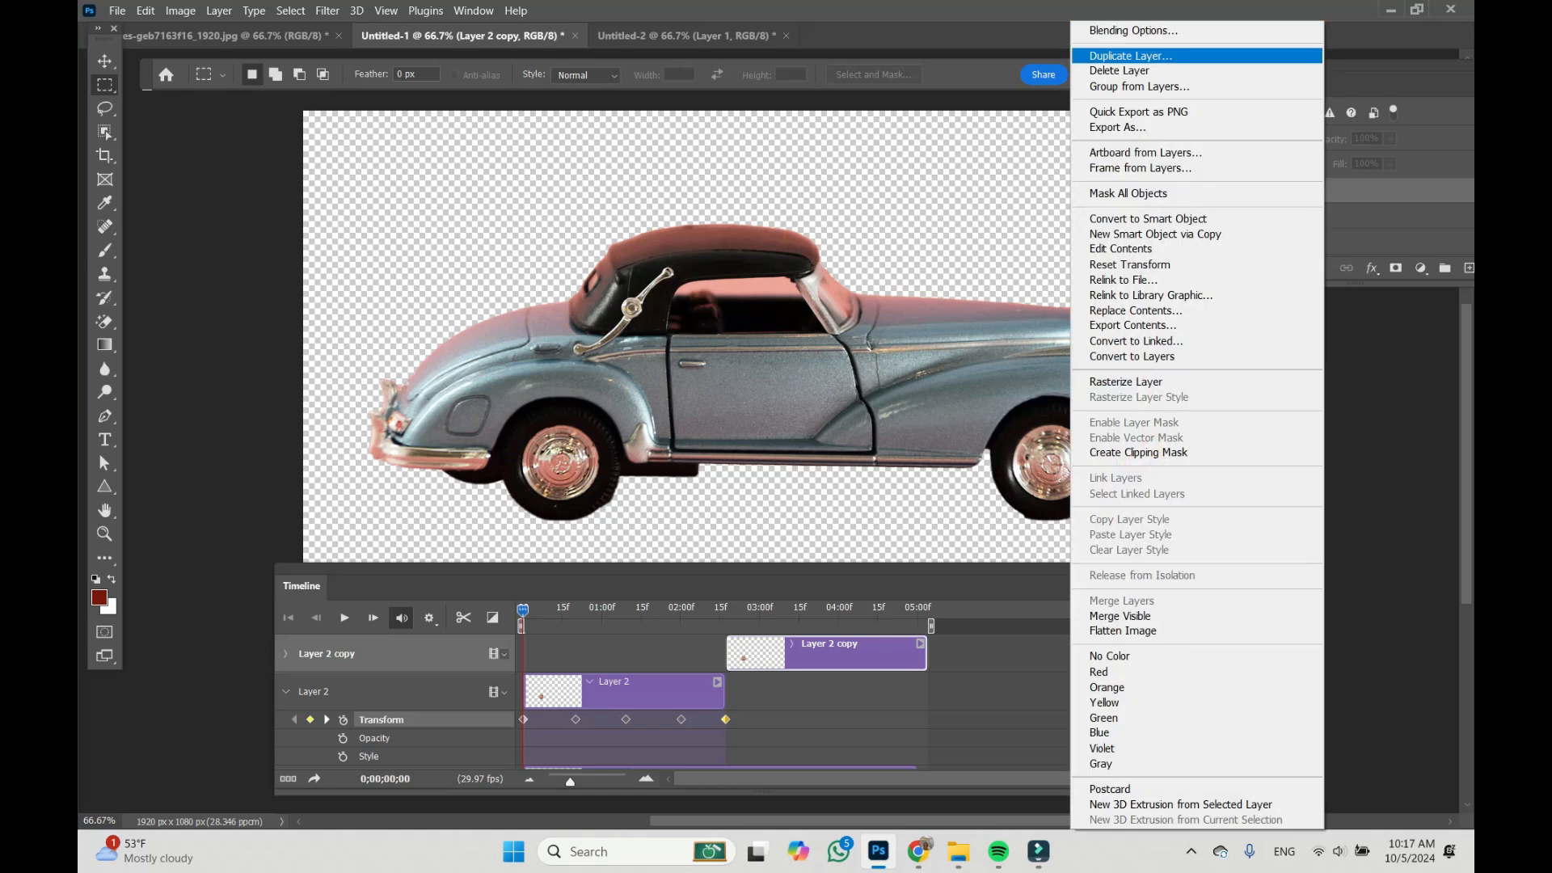
left_click(1132, 56)
left_click(927, 230)
left_click_drag(841, 655, 1043, 654)
Extend the Layer 1 car clip to the end of the third hubcap clip and play the animation
scroll(808, 695, "down", 2)
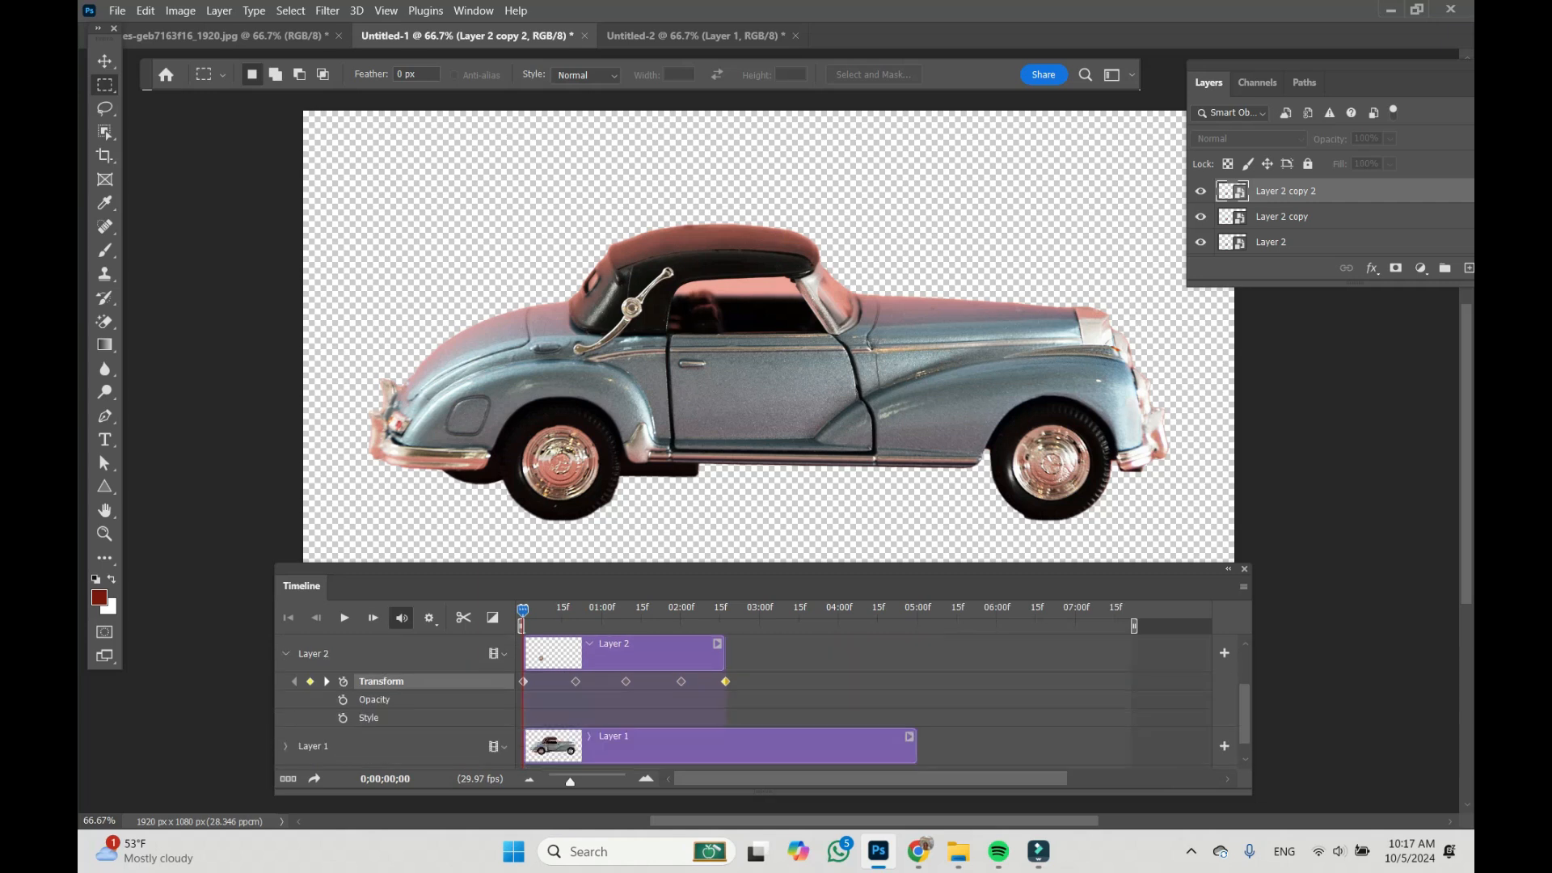
left_click_drag(916, 745, 1129, 746)
scroll(1130, 727, "up", 2)
scroll(1130, 727, "down", 1)
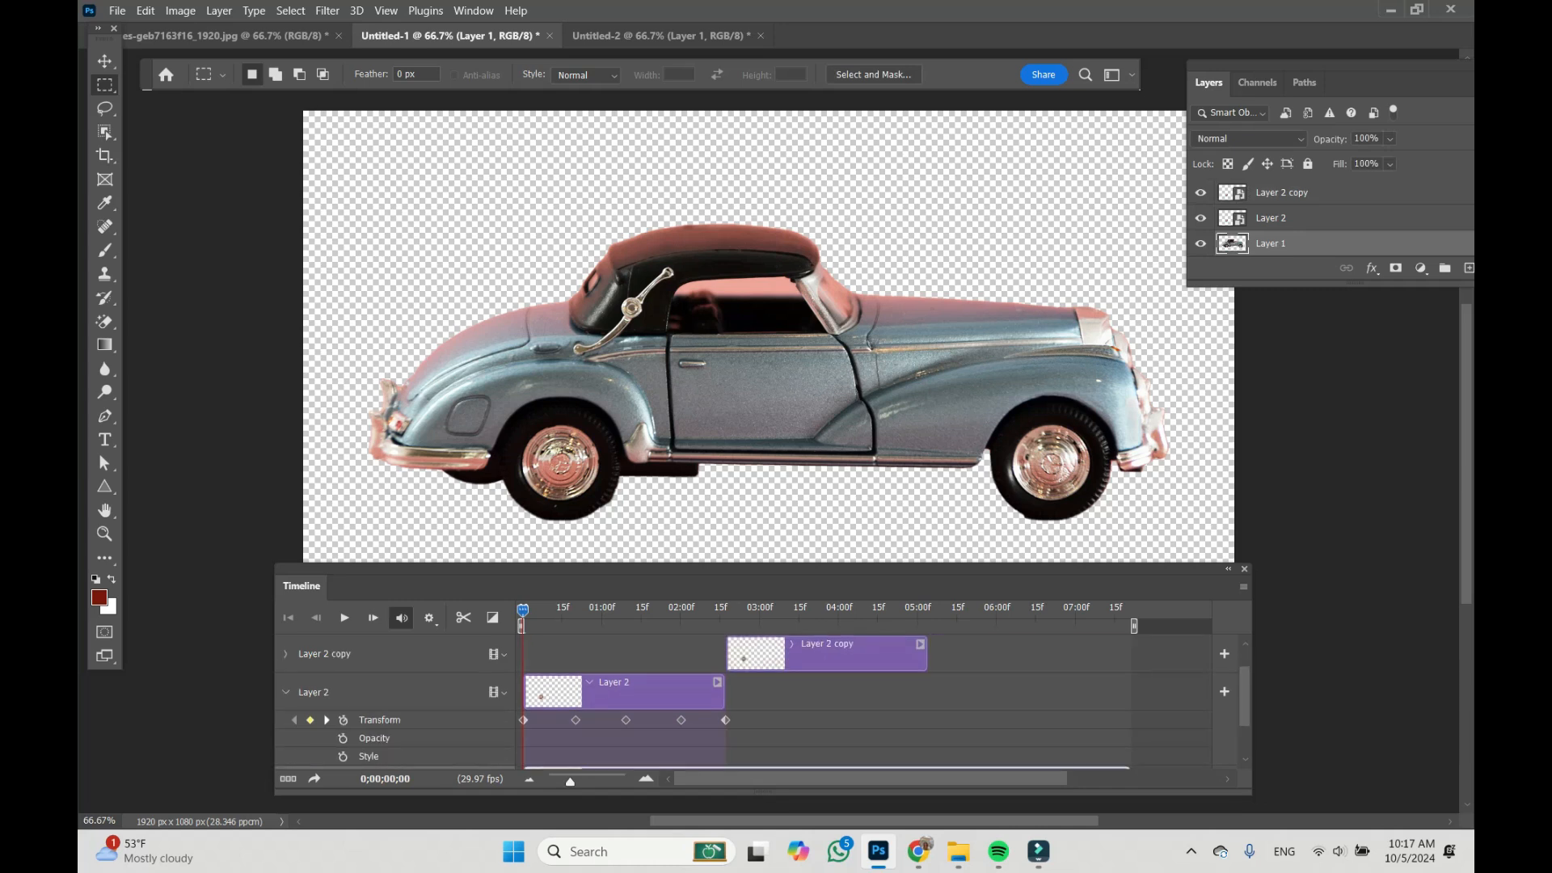
scroll(809, 695, "up", 1)
scroll(808, 695, "down", 1)
scroll(808, 695, "up", 1)
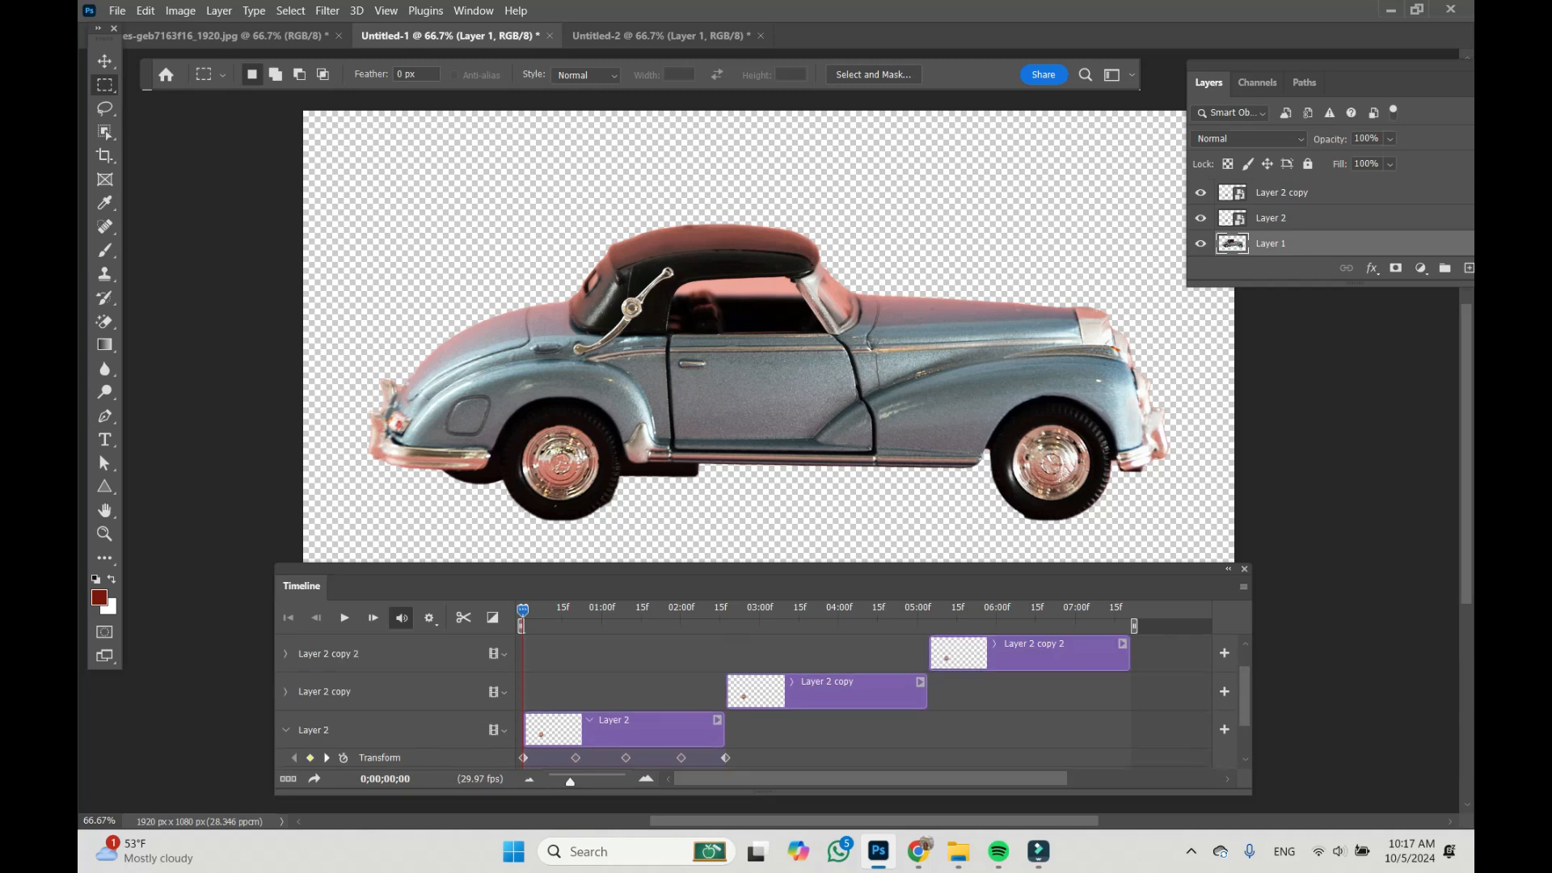
scroll(808, 695, "down", 1)
scroll(808, 695, "up", 1)
key("space")
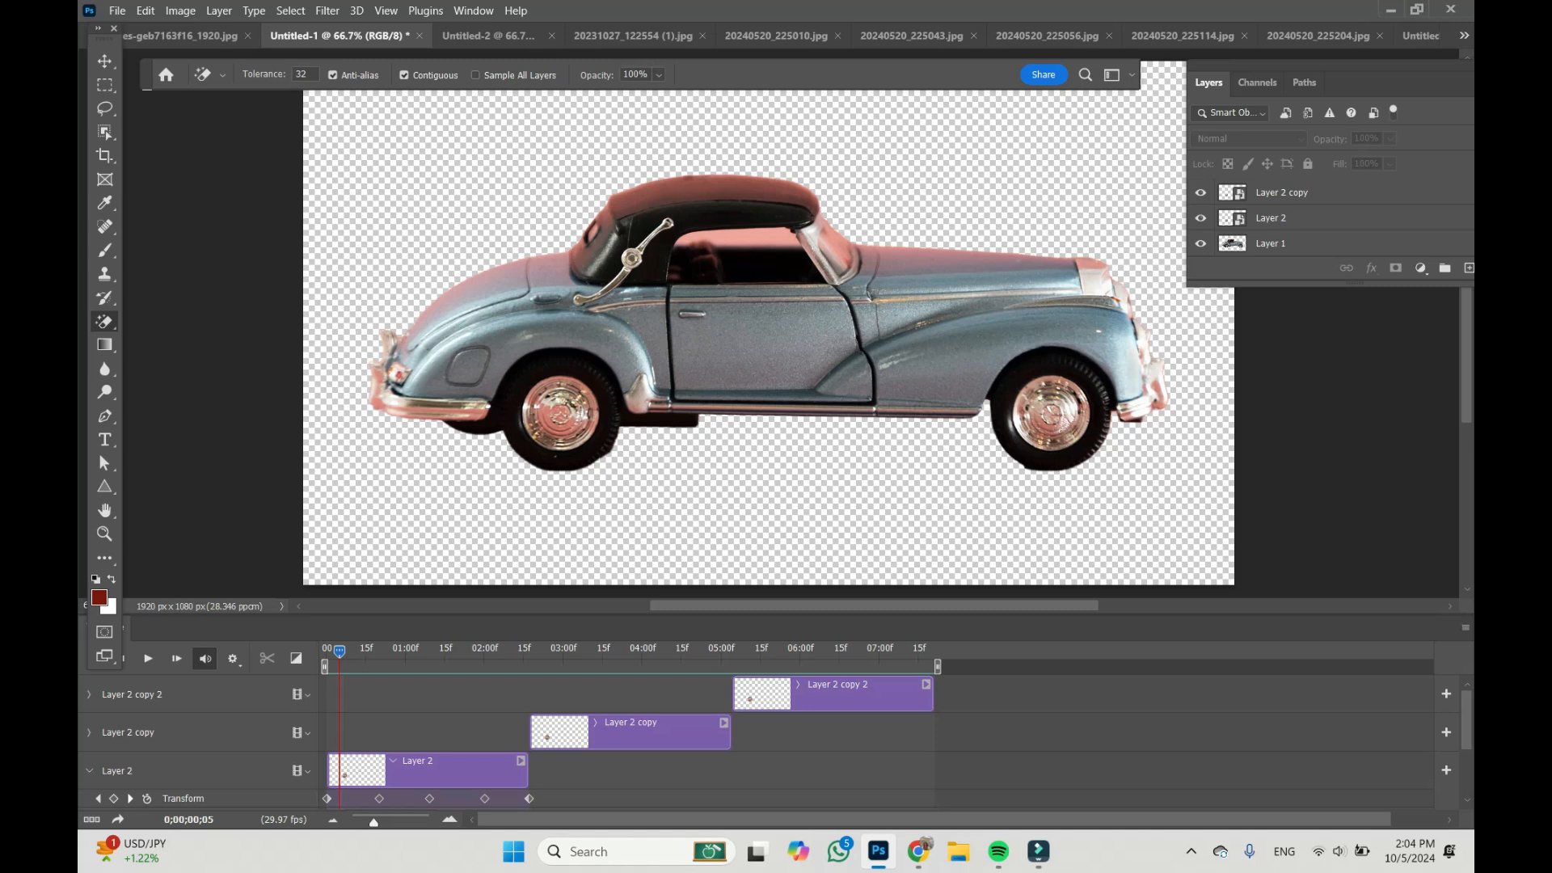
Convert Layer 2, Layer 2 copy and Layer 2 copy 2 into one smart object and scrub the timeline to 0;00;07;20
left_click(457, 771)
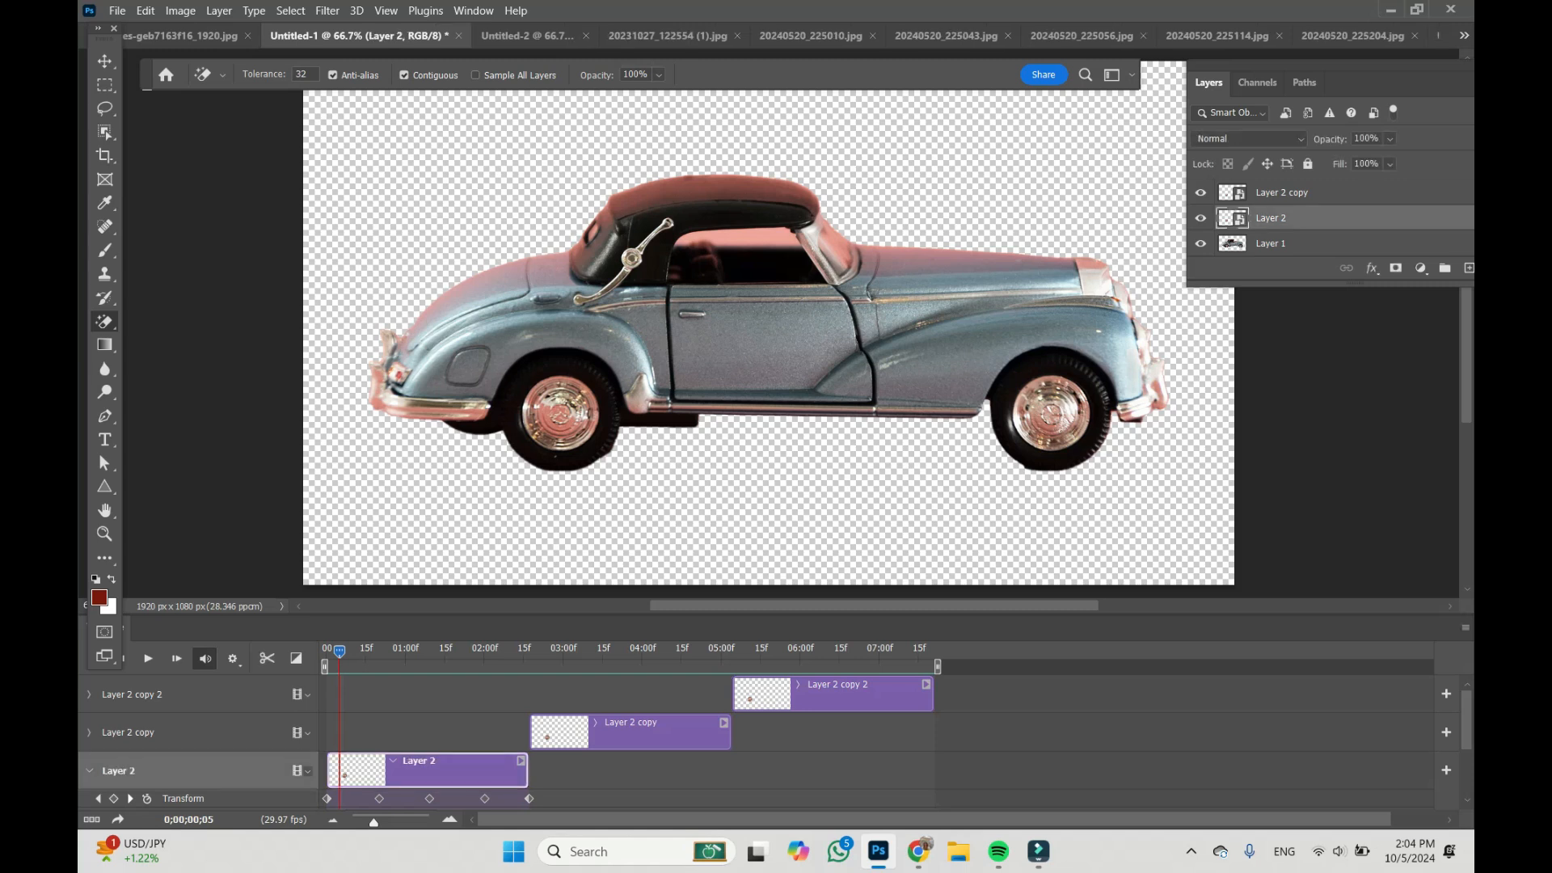
left_click(646, 733, "ctrl")
left_click(848, 695, "ctrl")
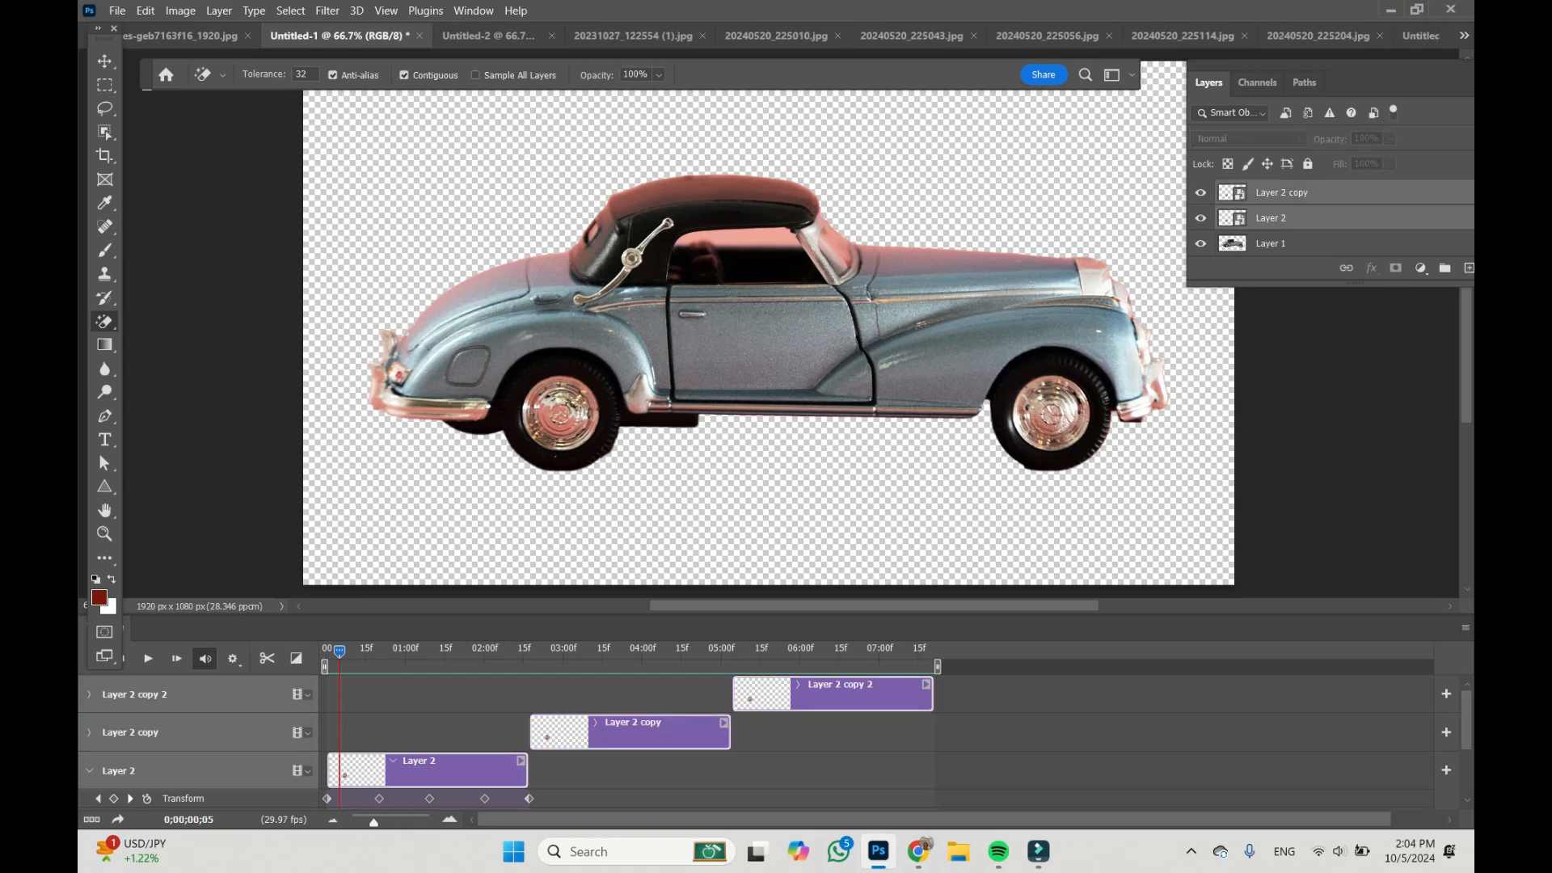
left_click(218, 10)
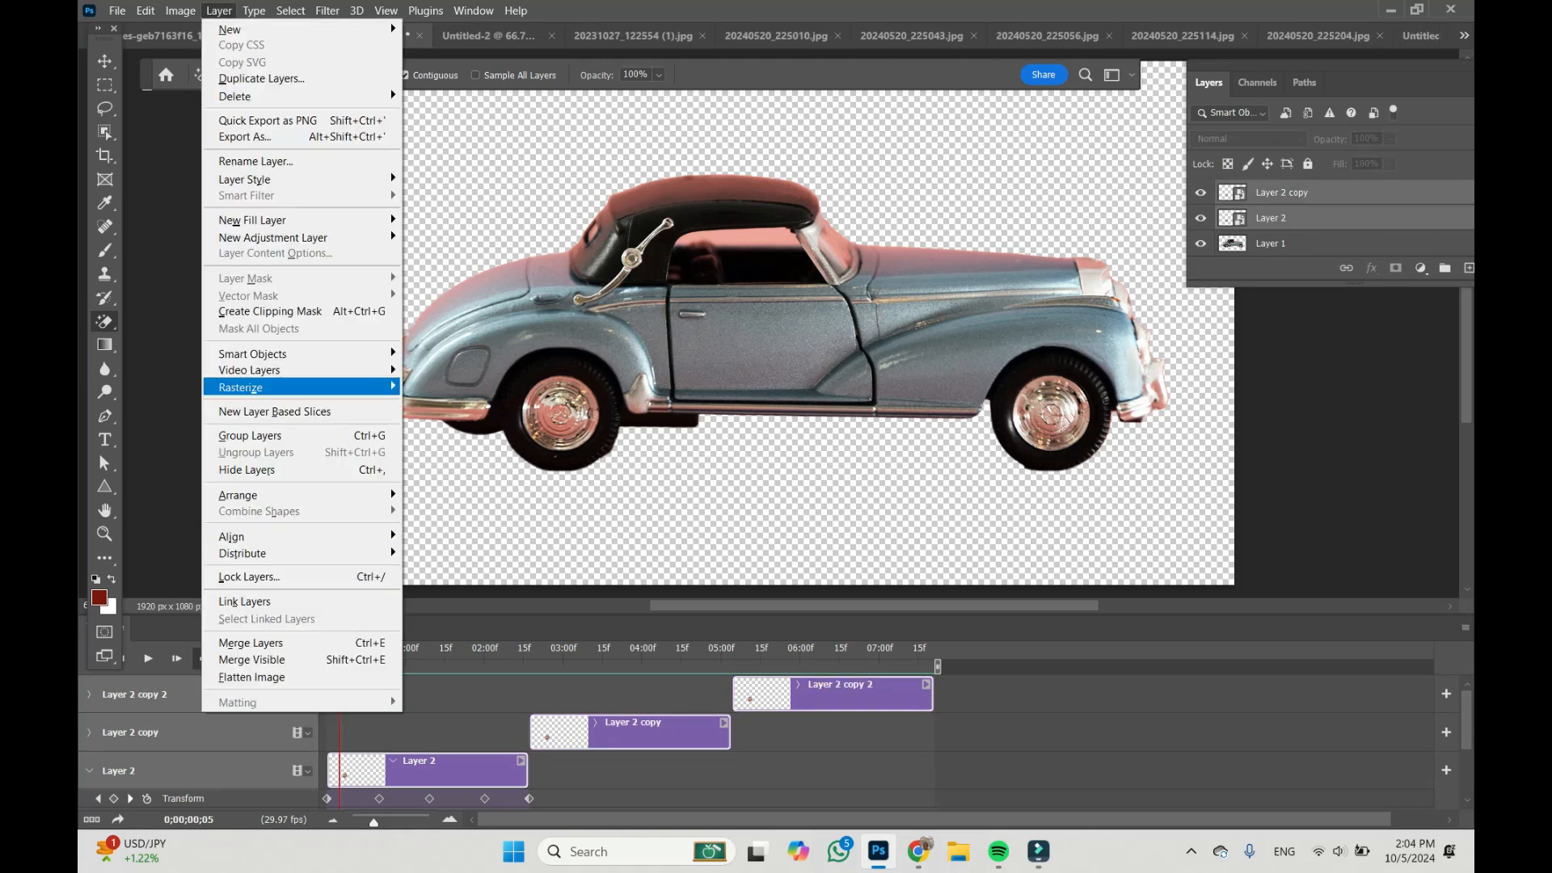
mouse_move(267, 353)
left_click(474, 352)
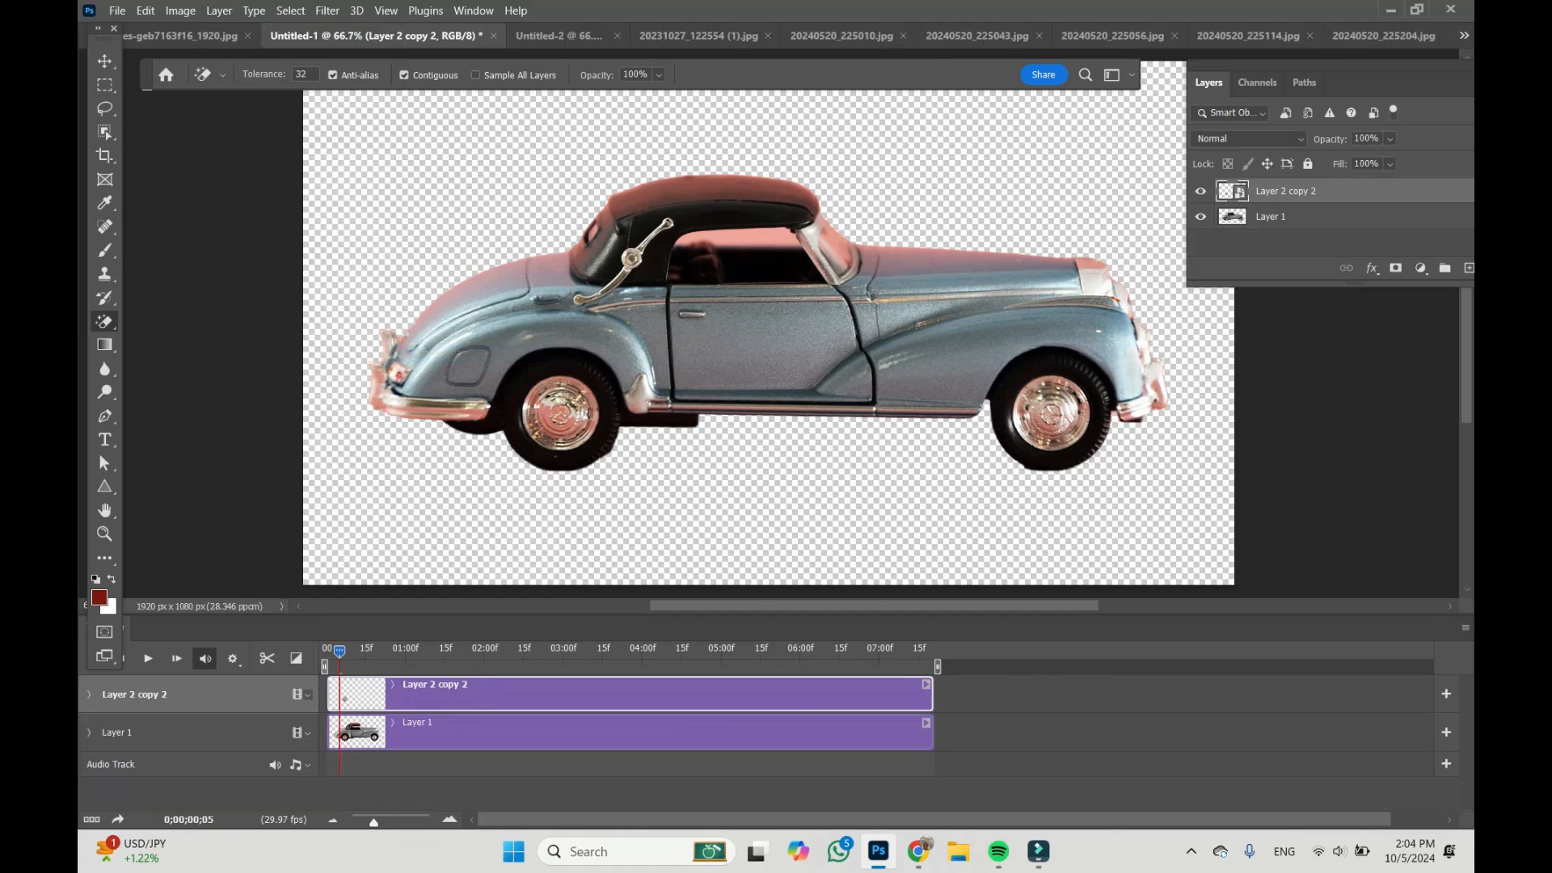
left_click_drag(339, 651, 931, 651)
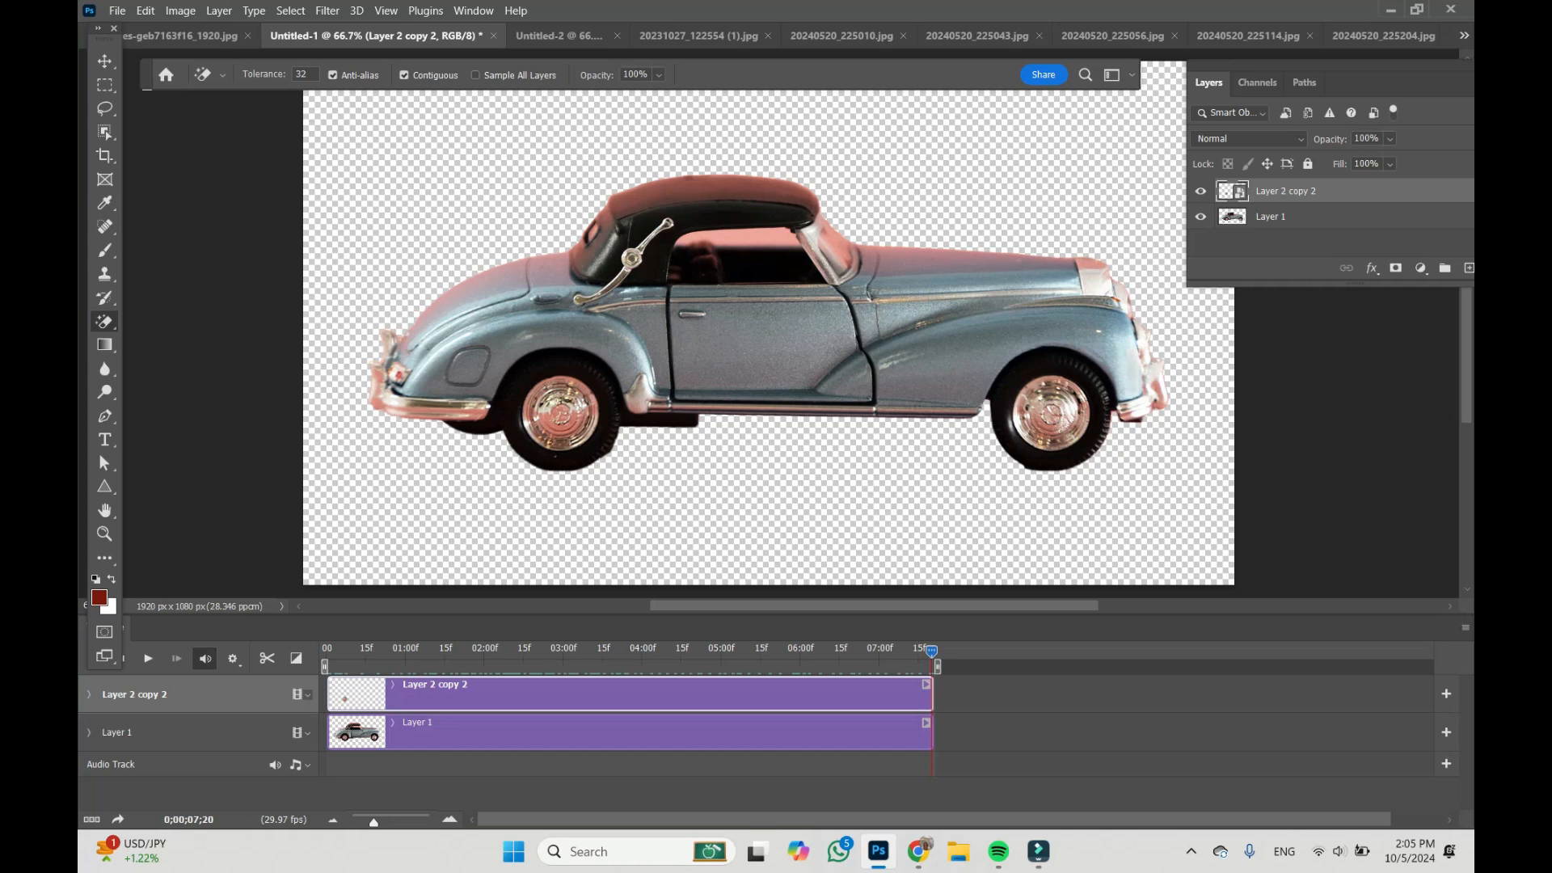
Duplicate the combined hubcap layer and move the copy about 1012 px horizontally onto the car's front wheel
right_click(1333, 191)
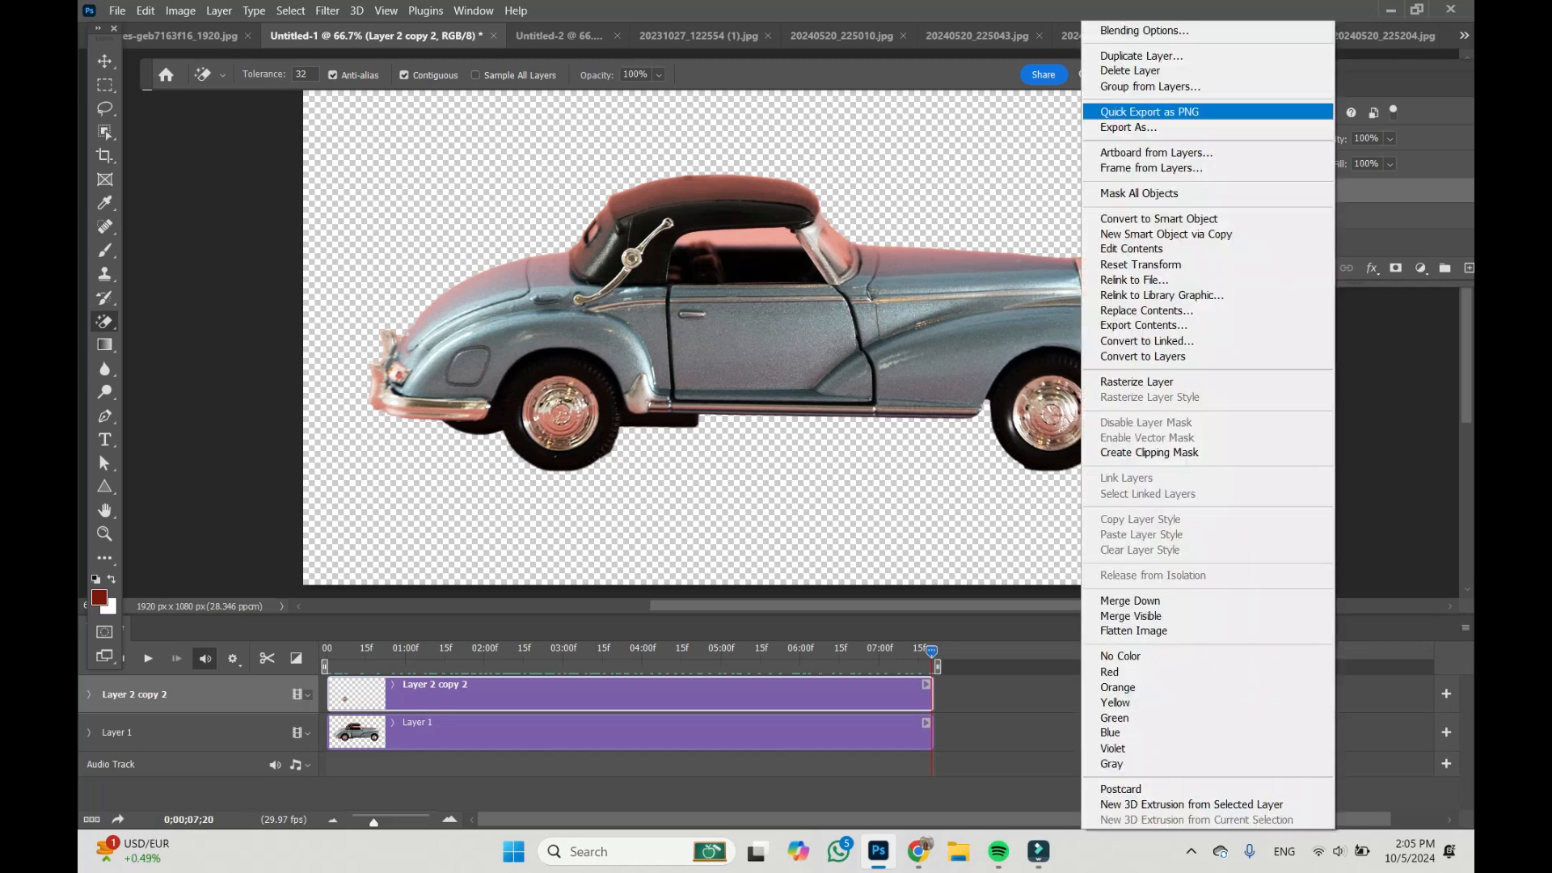
left_click(1147, 56)
key("Return")
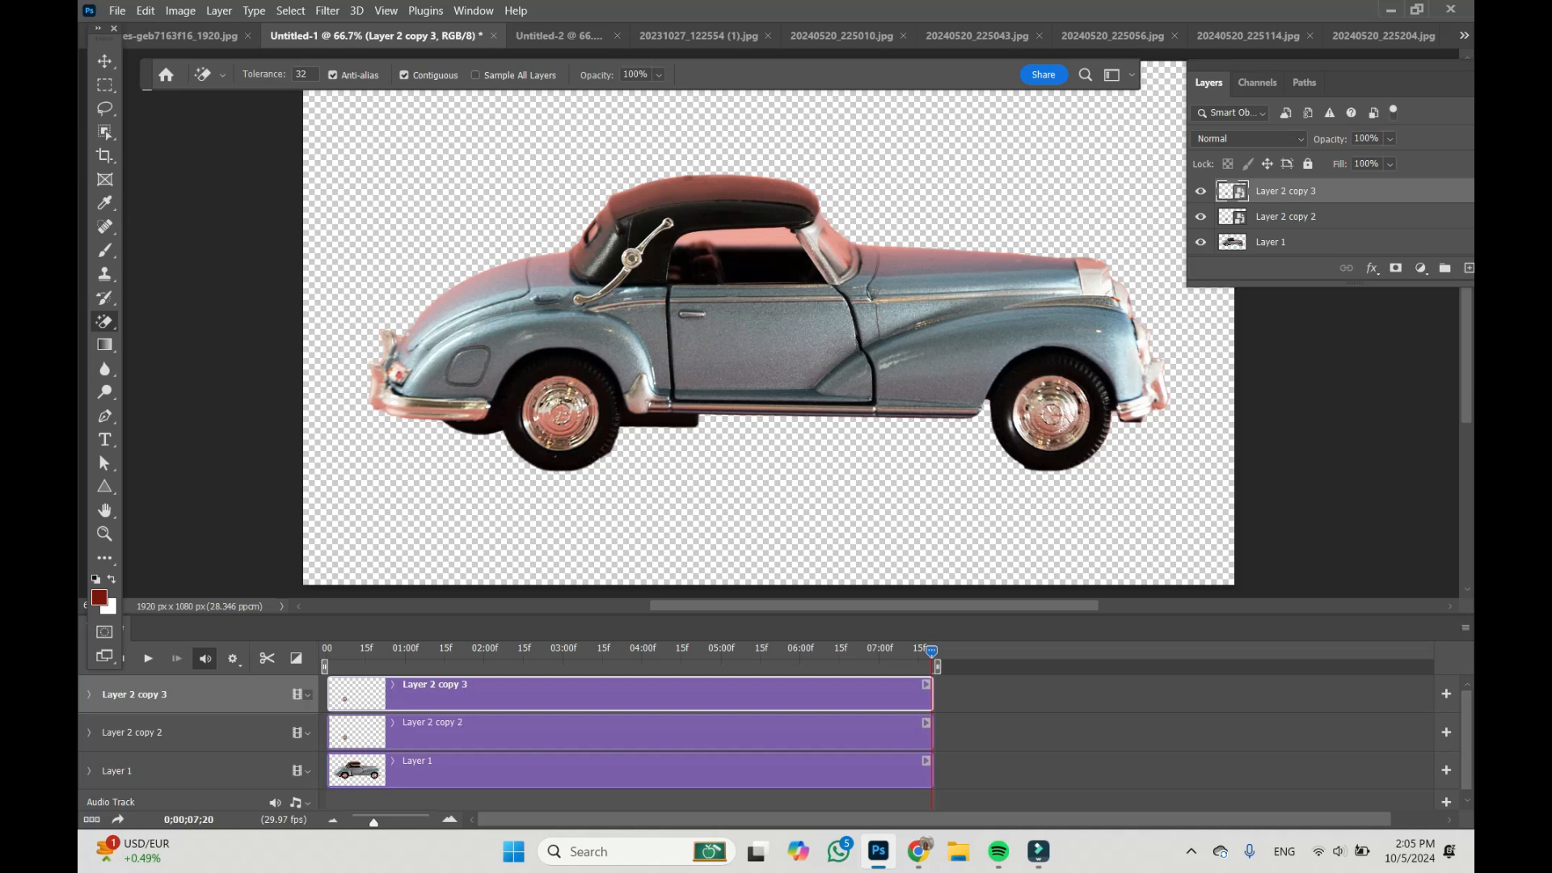
left_click(145, 10)
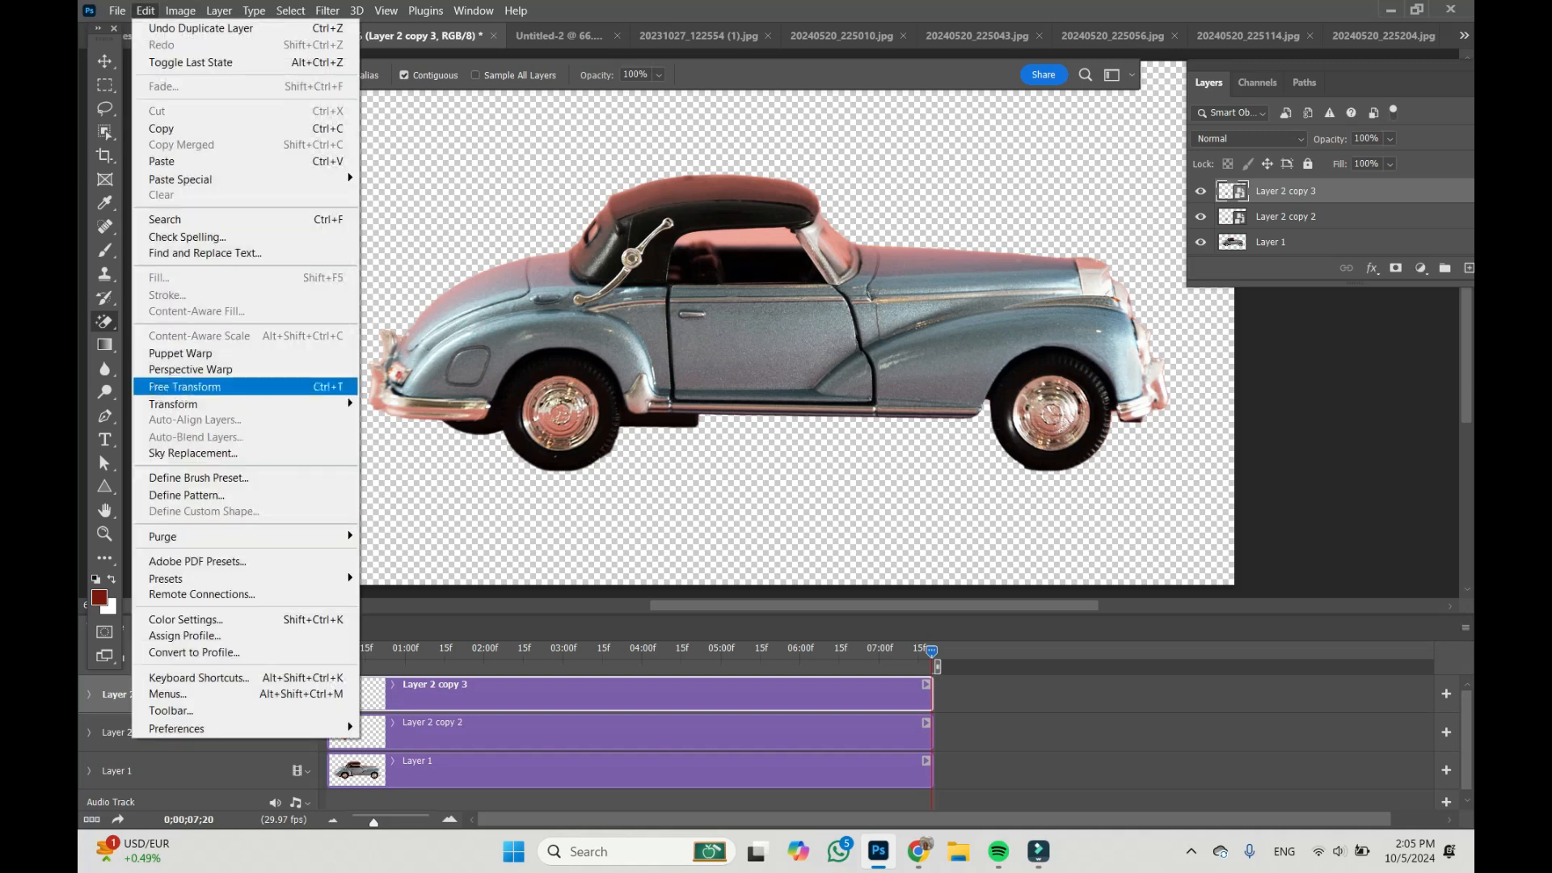
mouse_move(172, 404)
left_click(184, 386)
left_click_drag(559, 412, 1051, 412)
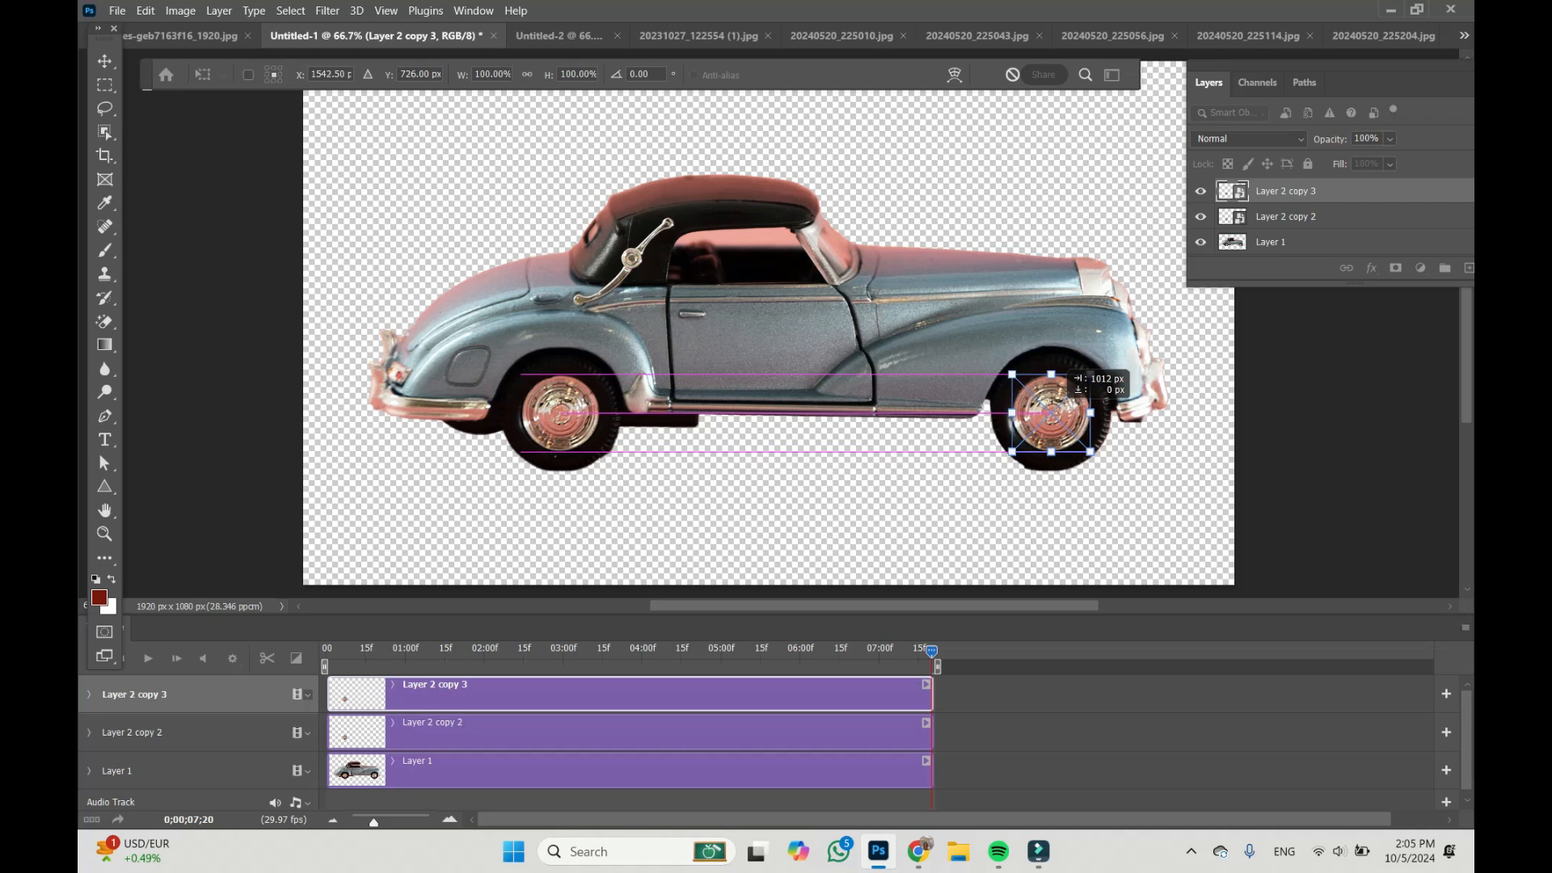
key("Return")
Play the timeline to check both wheels spinning together
key("space")
key("space")
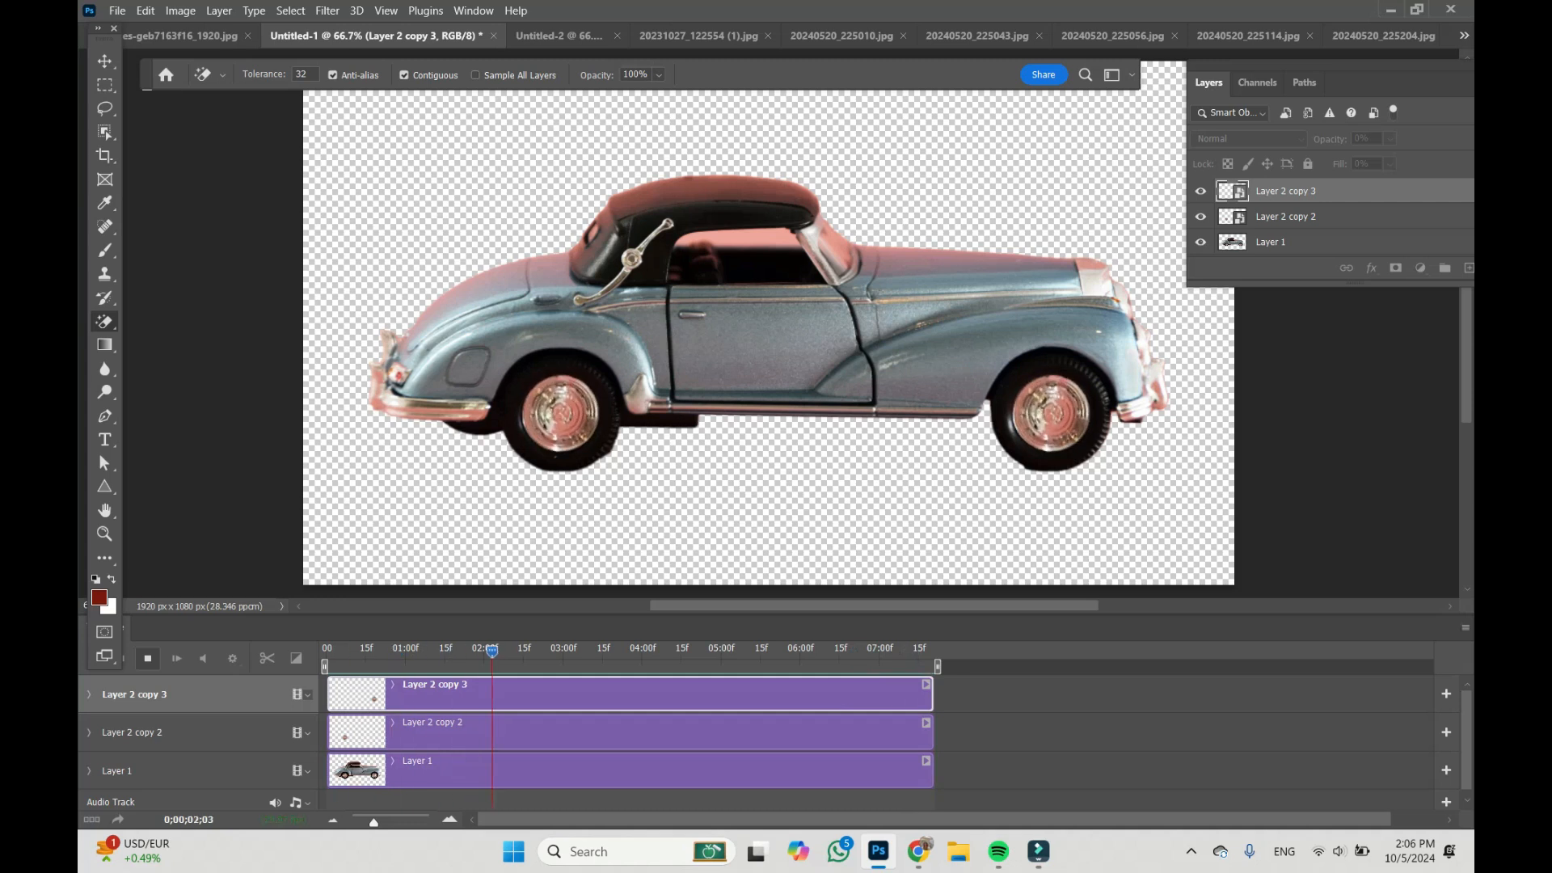
key("space")
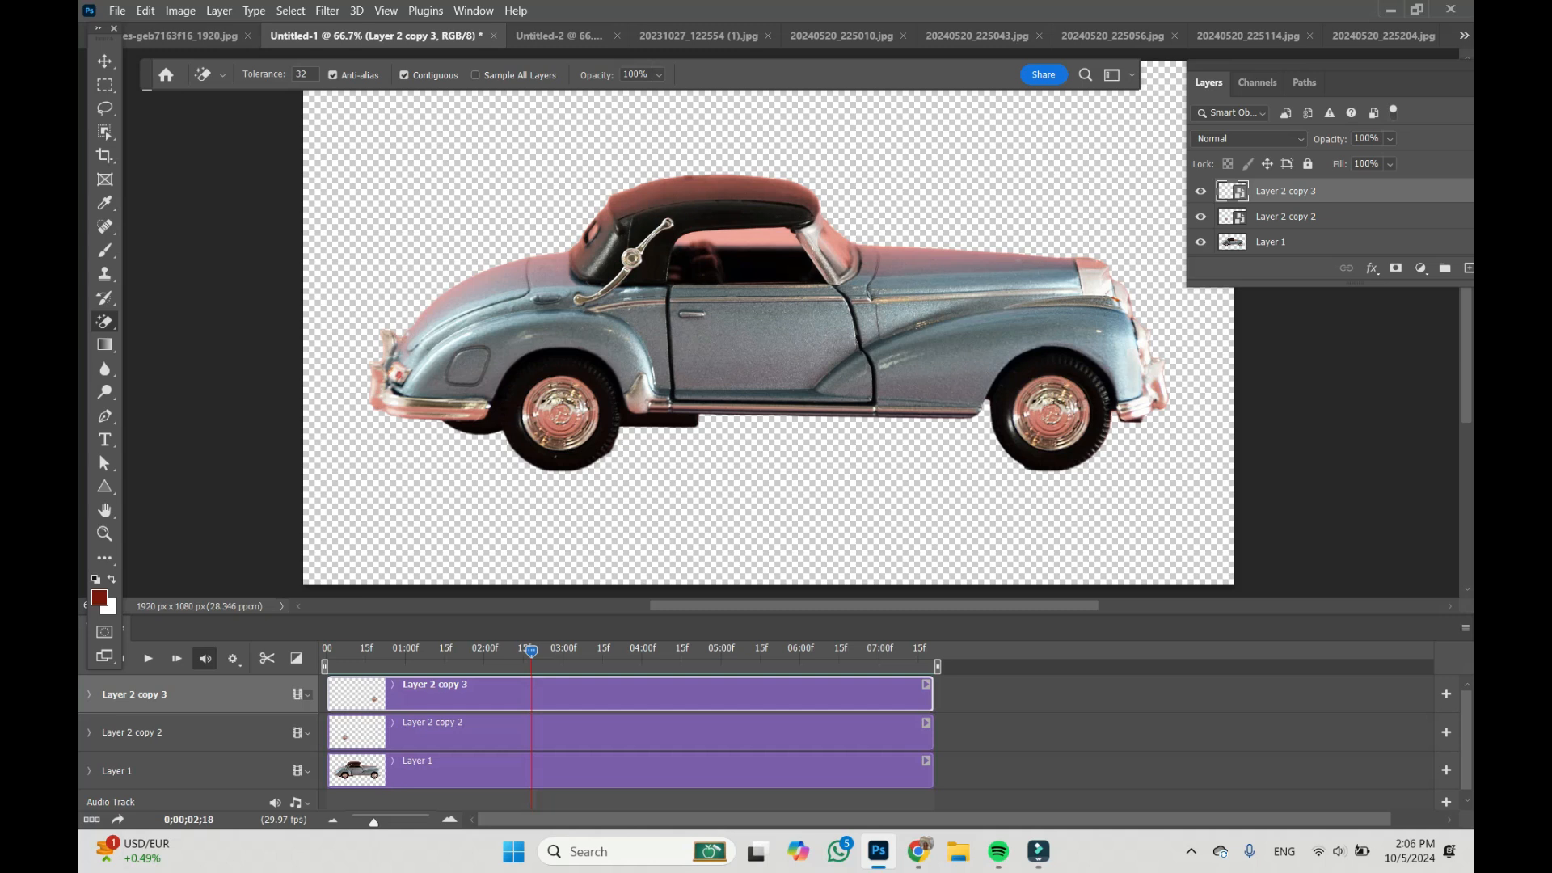
Convert both hubcap layers and the Layer 1 car into a single smart object and play it back
left_click(1285, 192, "ctrl")
left_click(1285, 192, "ctrl")
left_click(1285, 216, "ctrl")
left_click(1272, 242, "ctrl")
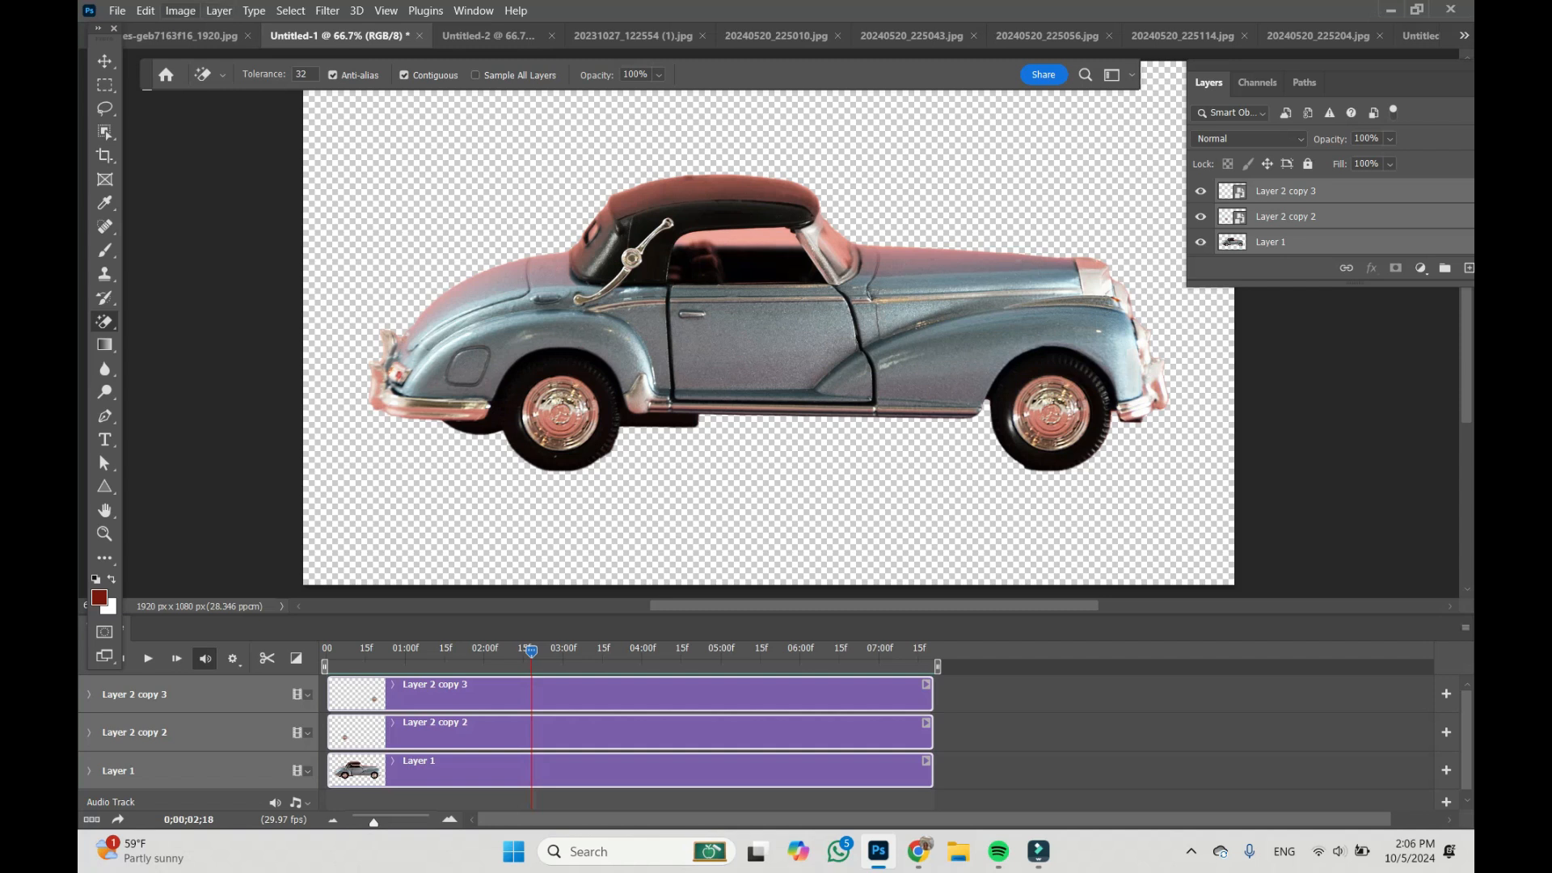
left_click(219, 10)
mouse_move(259, 353)
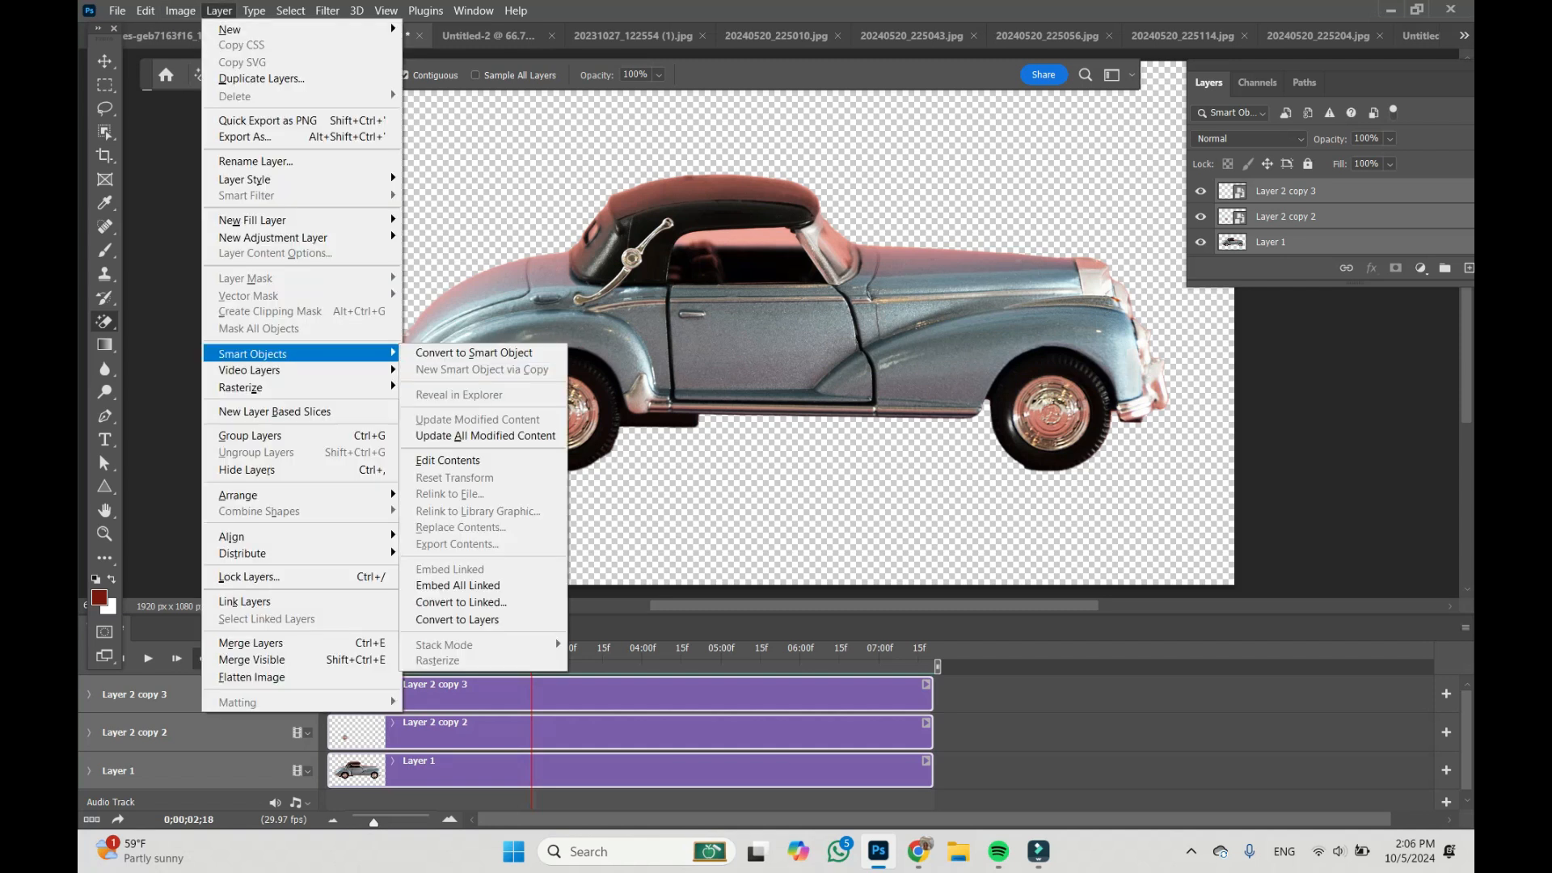
left_click(474, 353)
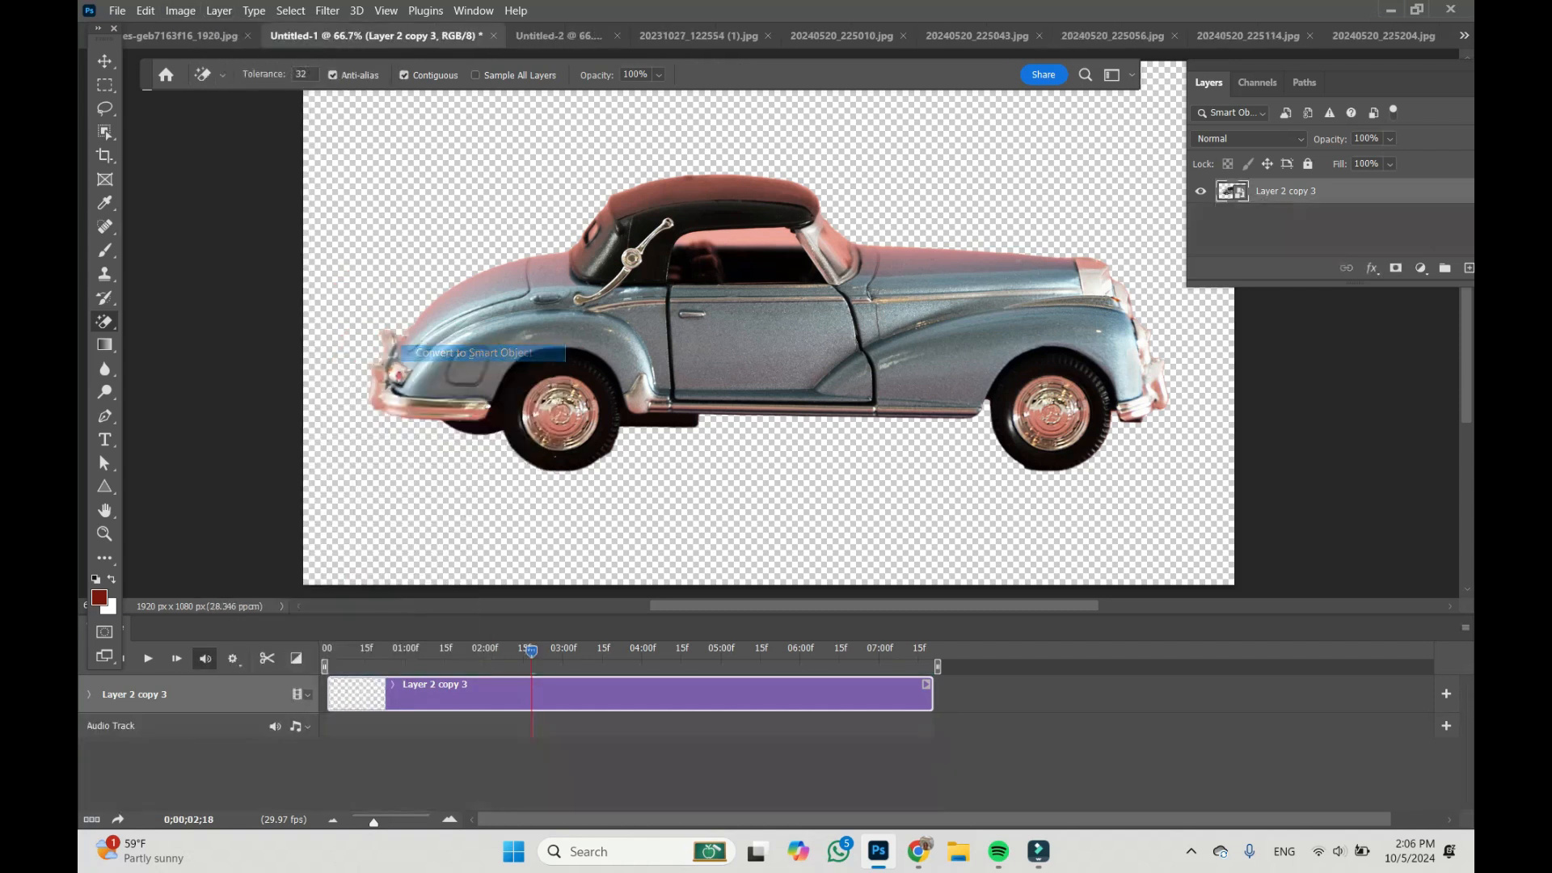
key("space")
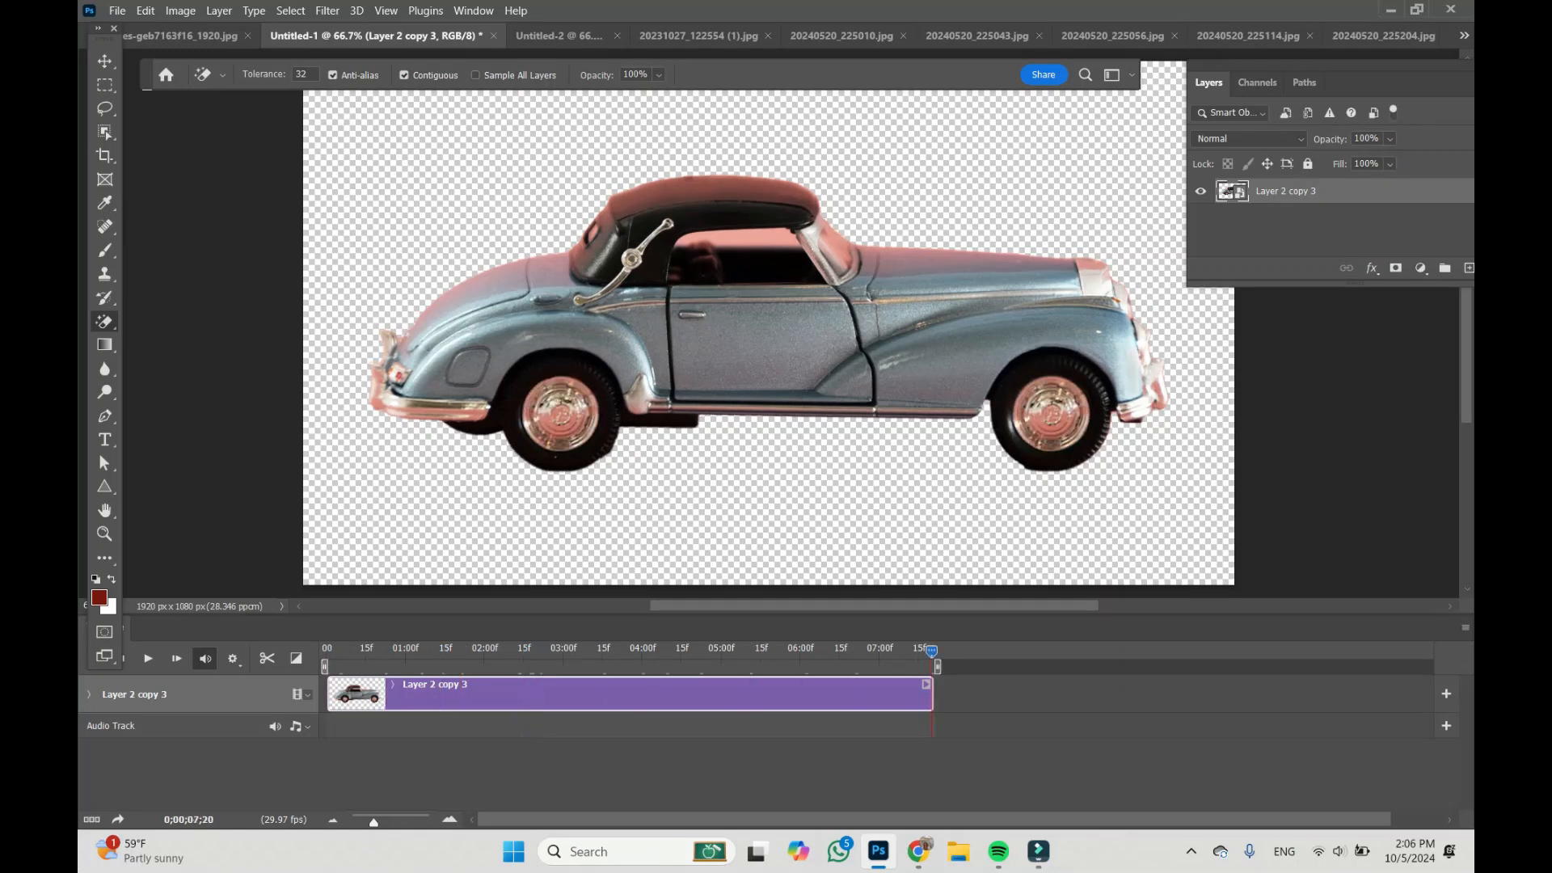
At 0;00;00;00, Free Transform the Layer 2 copy 3 car mostly past the canvas's left edge as its starting Transform keyframe
left_click_drag(353, 650, 327, 650)
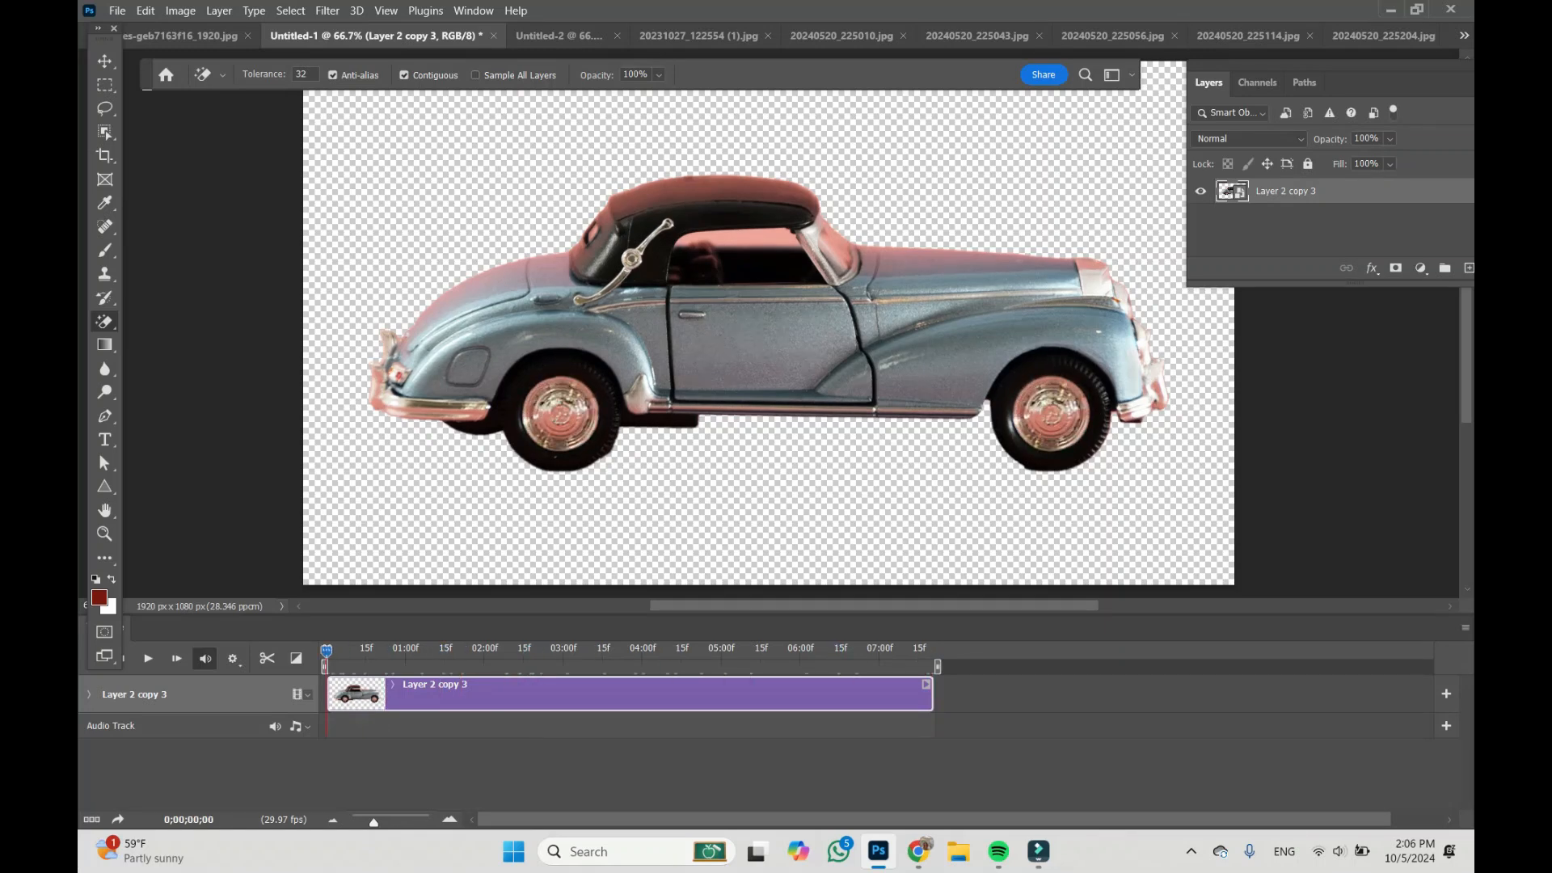
left_click(89, 694)
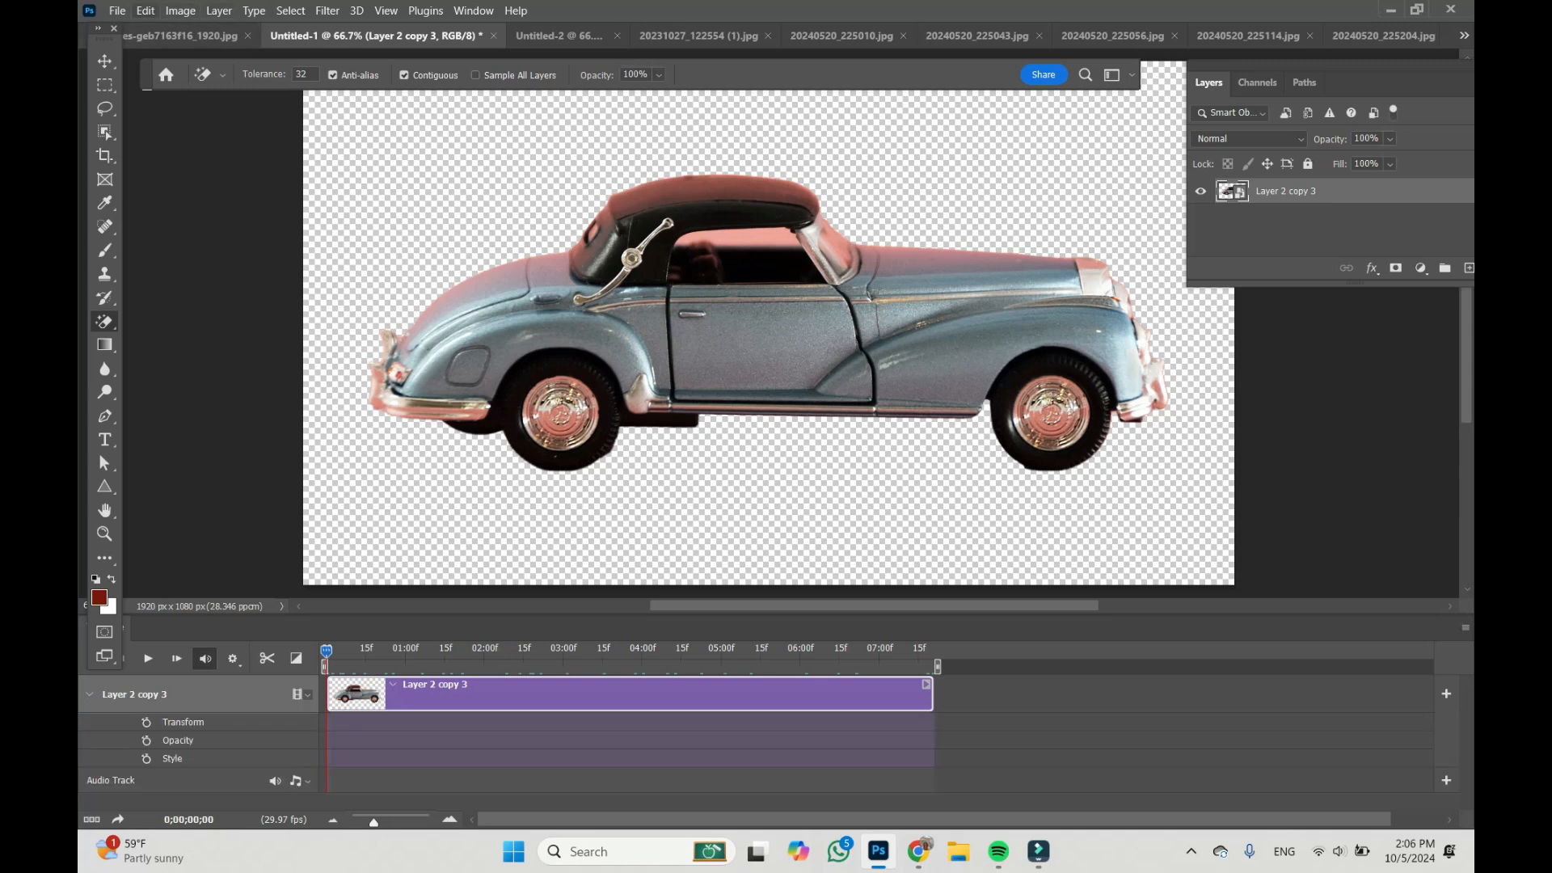
left_click(146, 10)
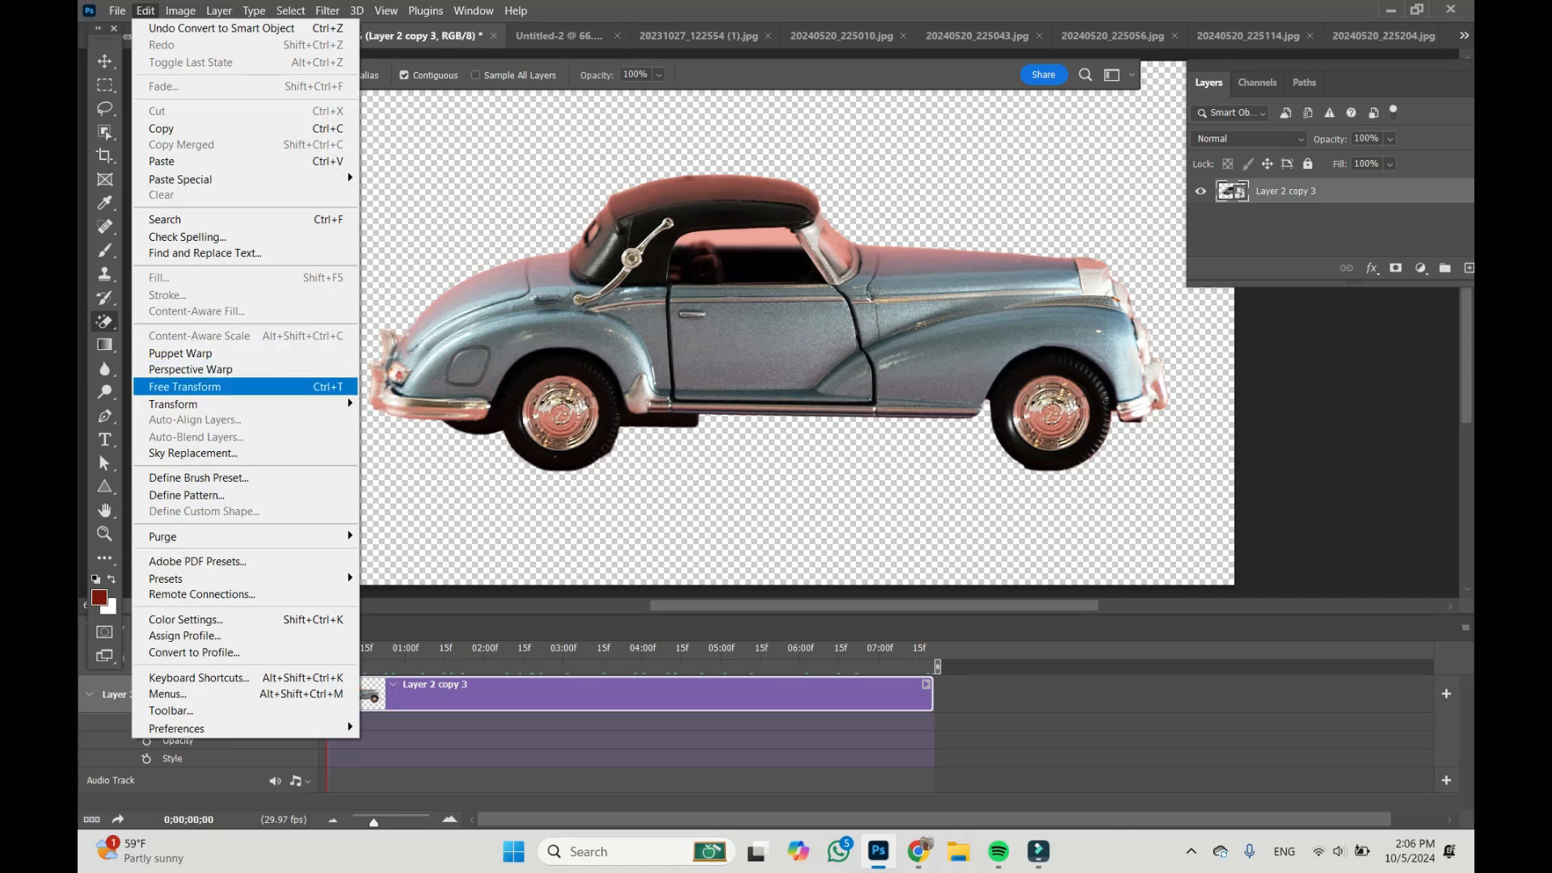
left_click(185, 387)
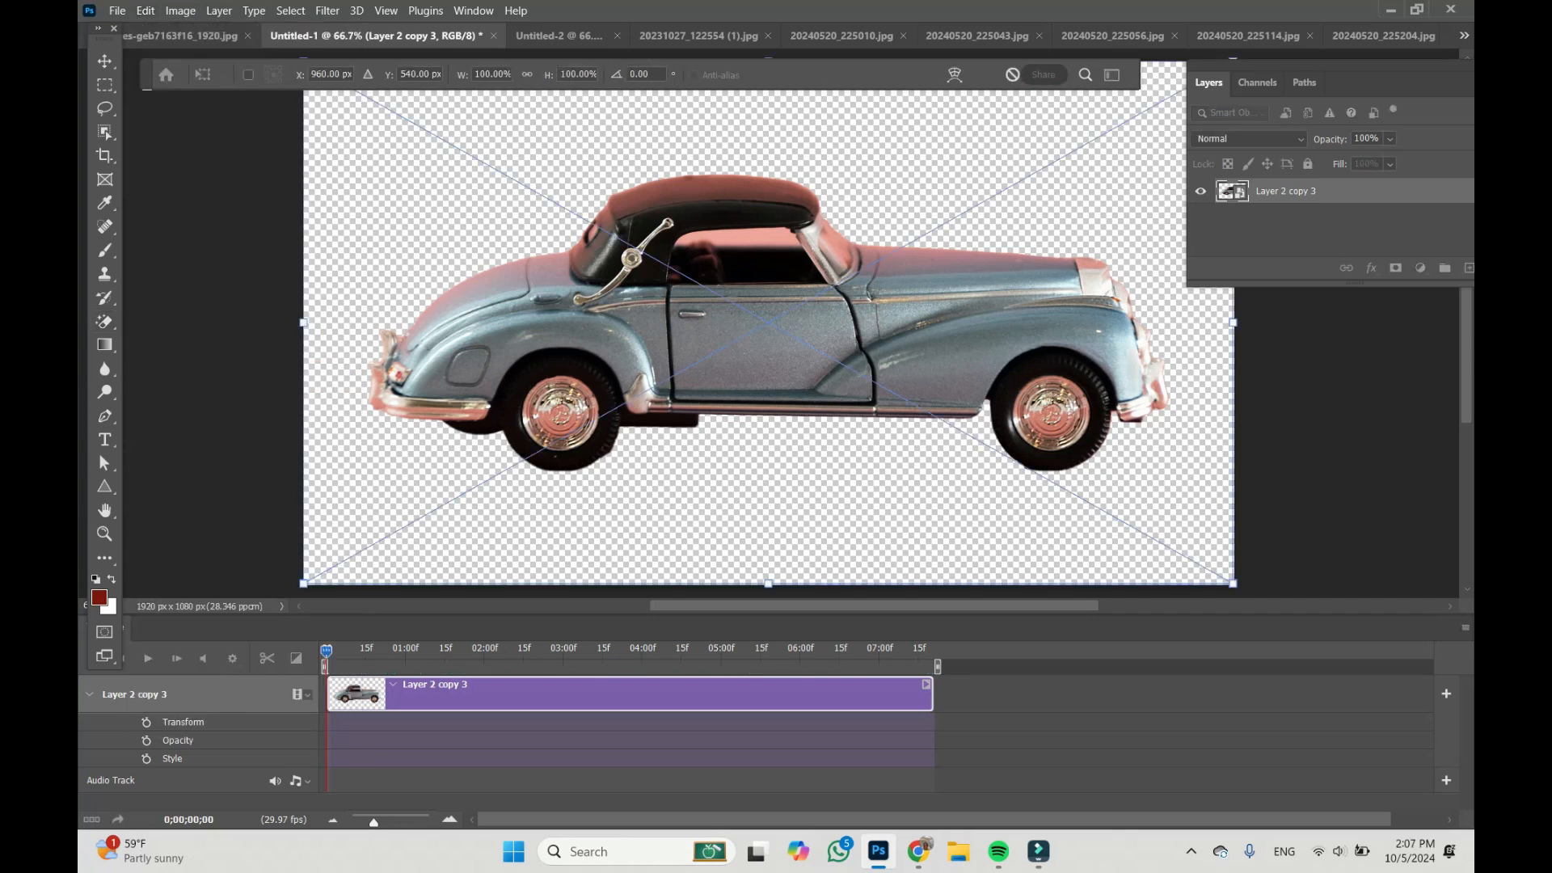
left_click_drag(783, 324, 80, 322)
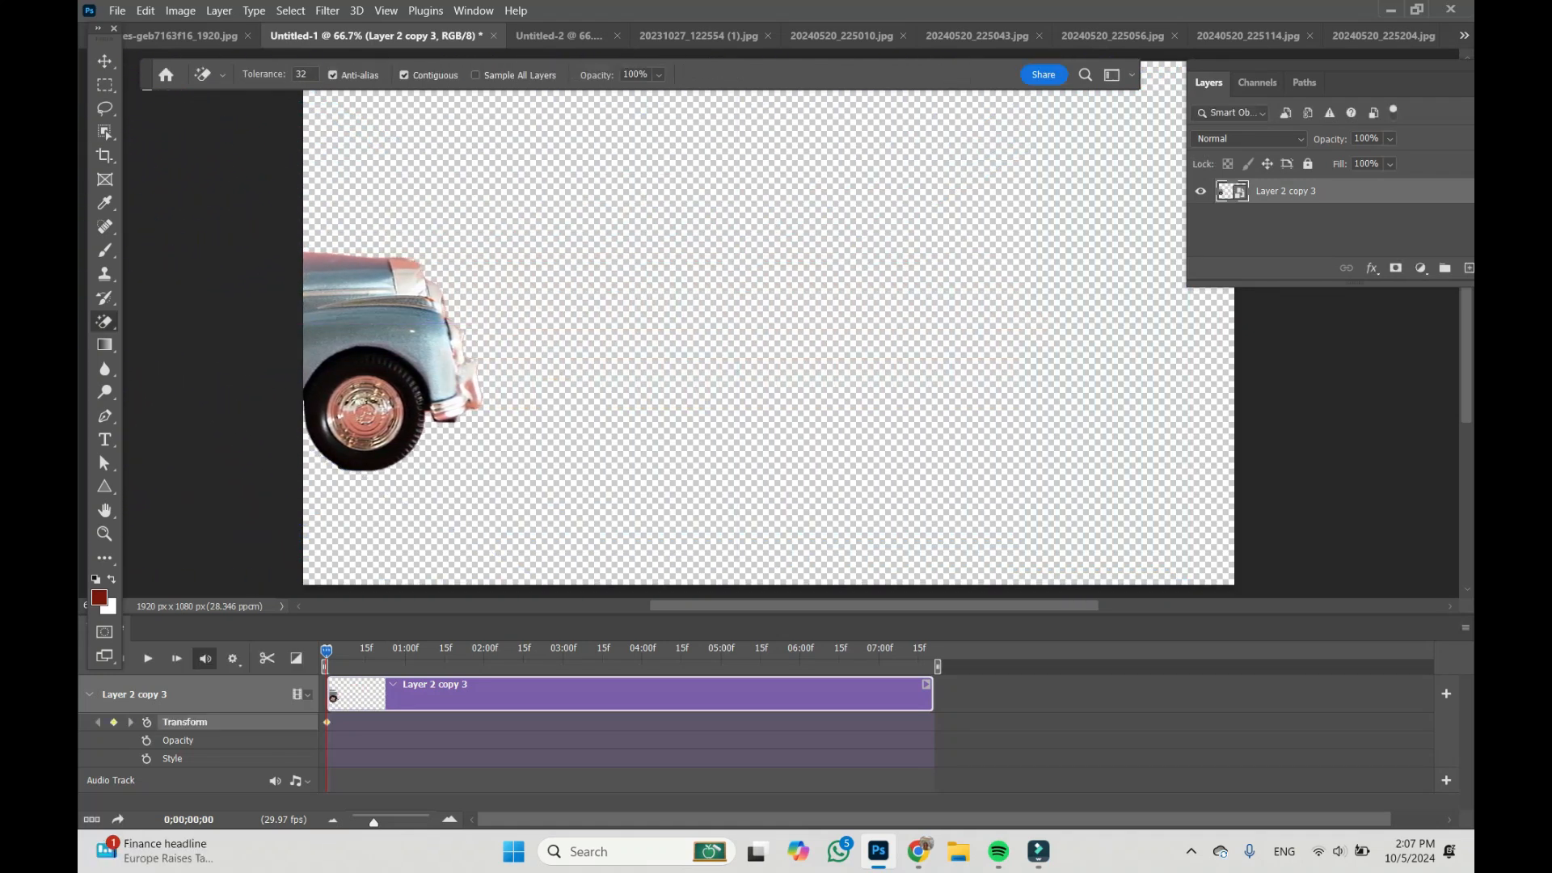
At 0;00;07;20, Free Transform the car mostly past the canvas's right edge as its ending Transform keyframe and play the animation
left_click(146, 10)
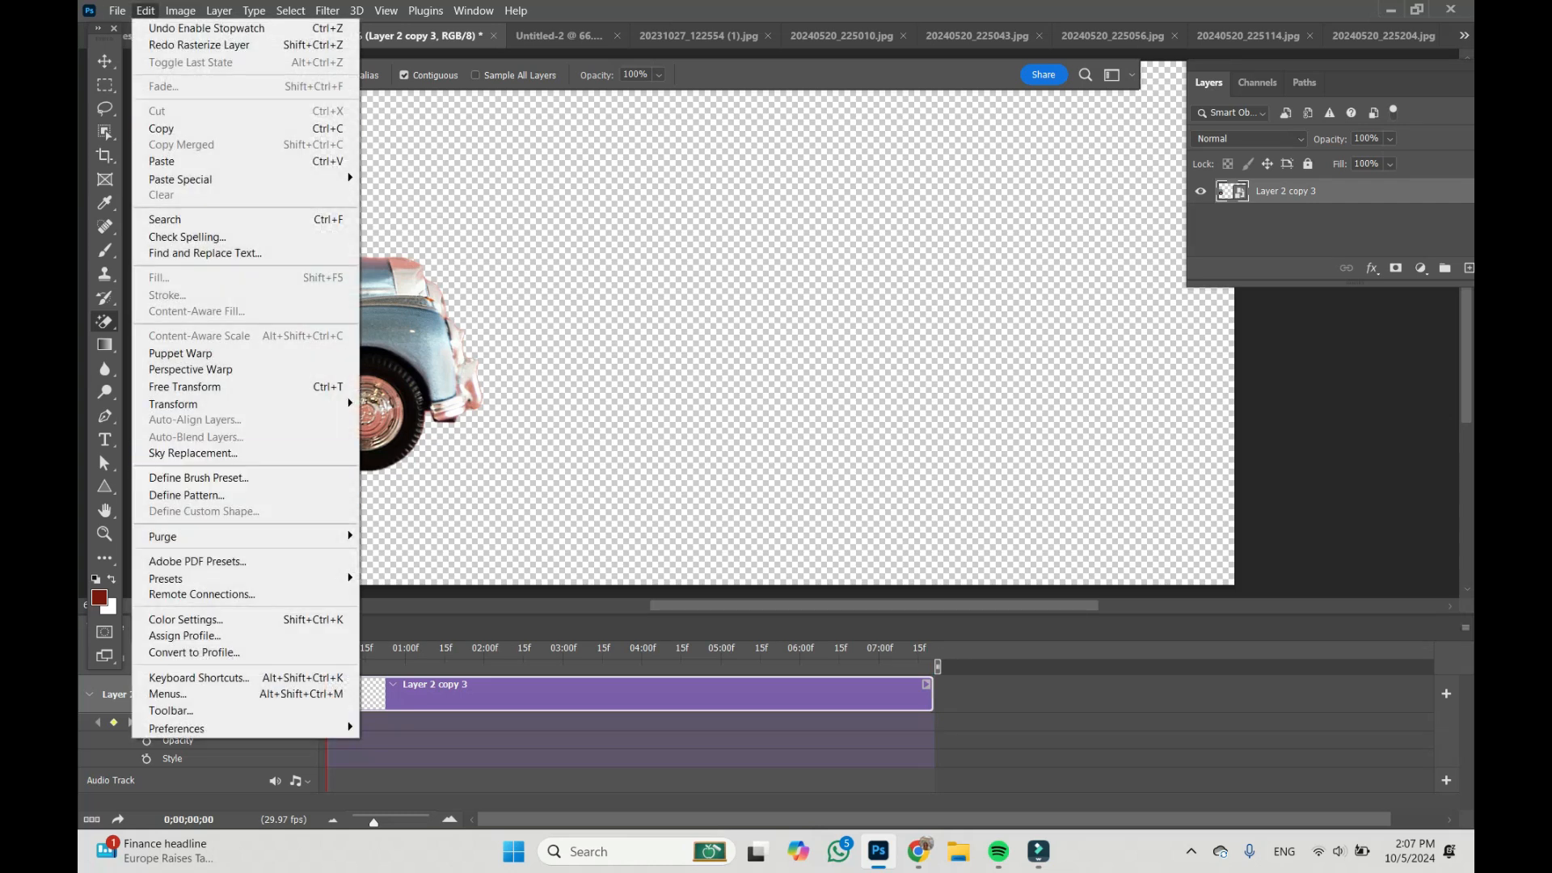
left_click(184, 387)
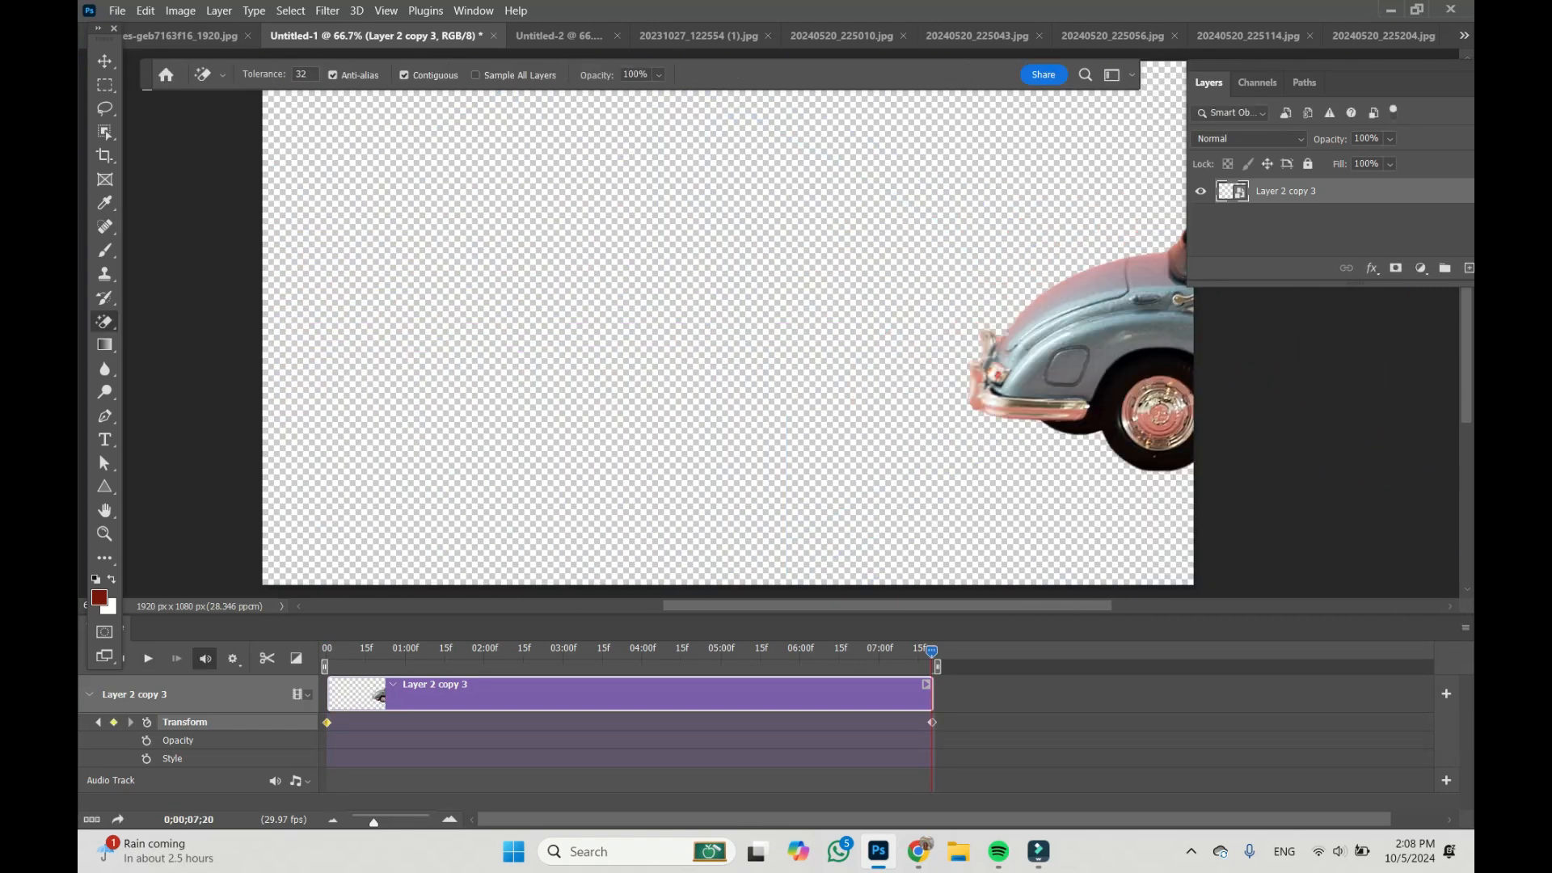
key("space")
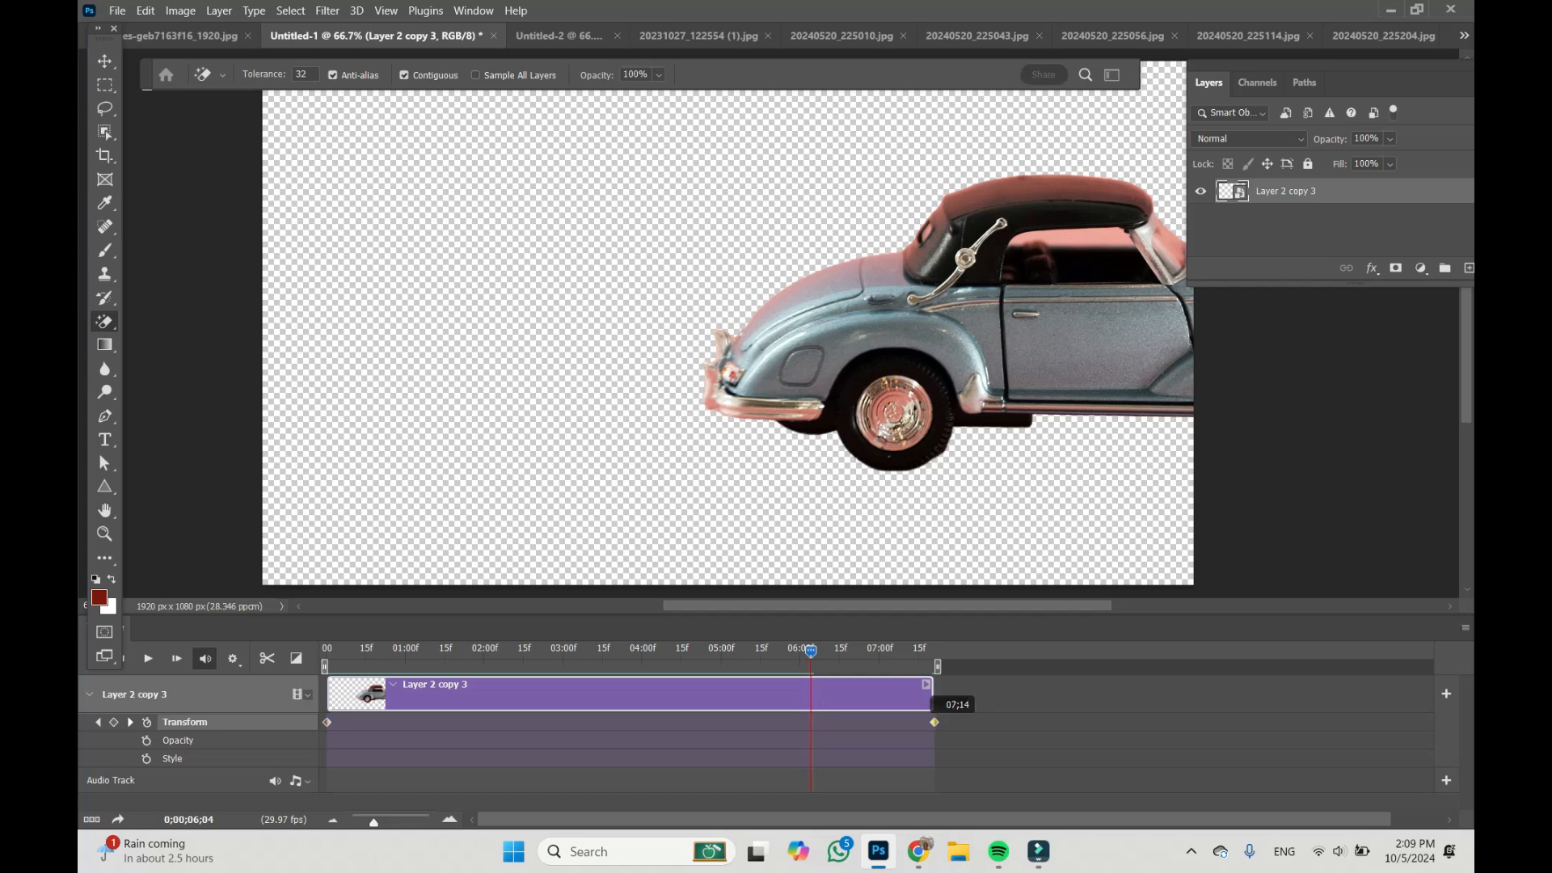
Speed up the drive by moving the last Transform keyframe and the clip's end to about 0;00;02;27, and play it back
left_click_drag(934, 721, 720, 722)
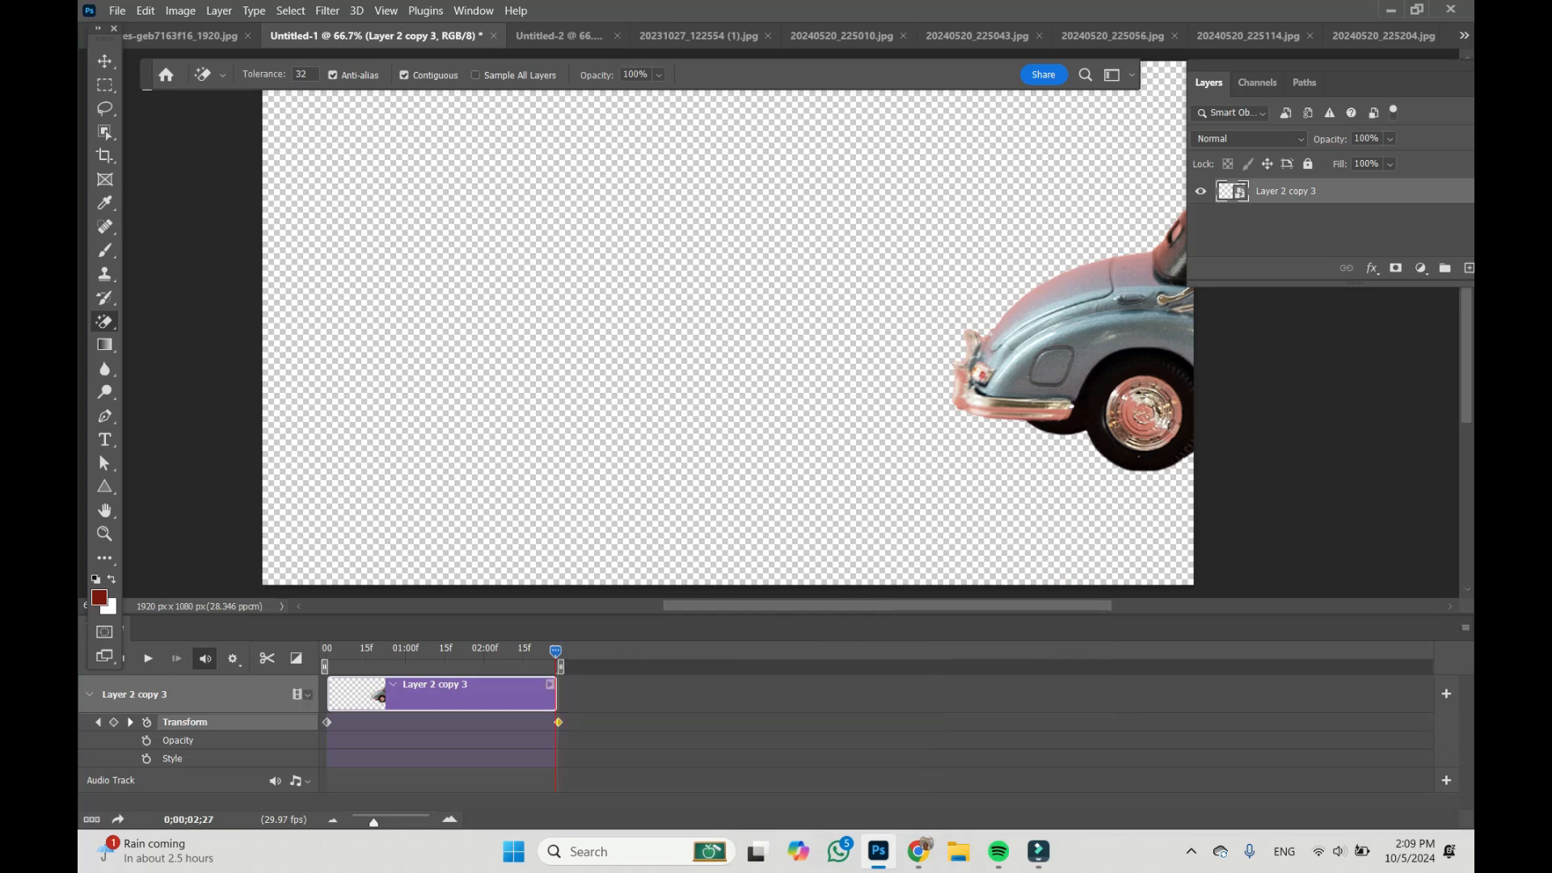
key("space")
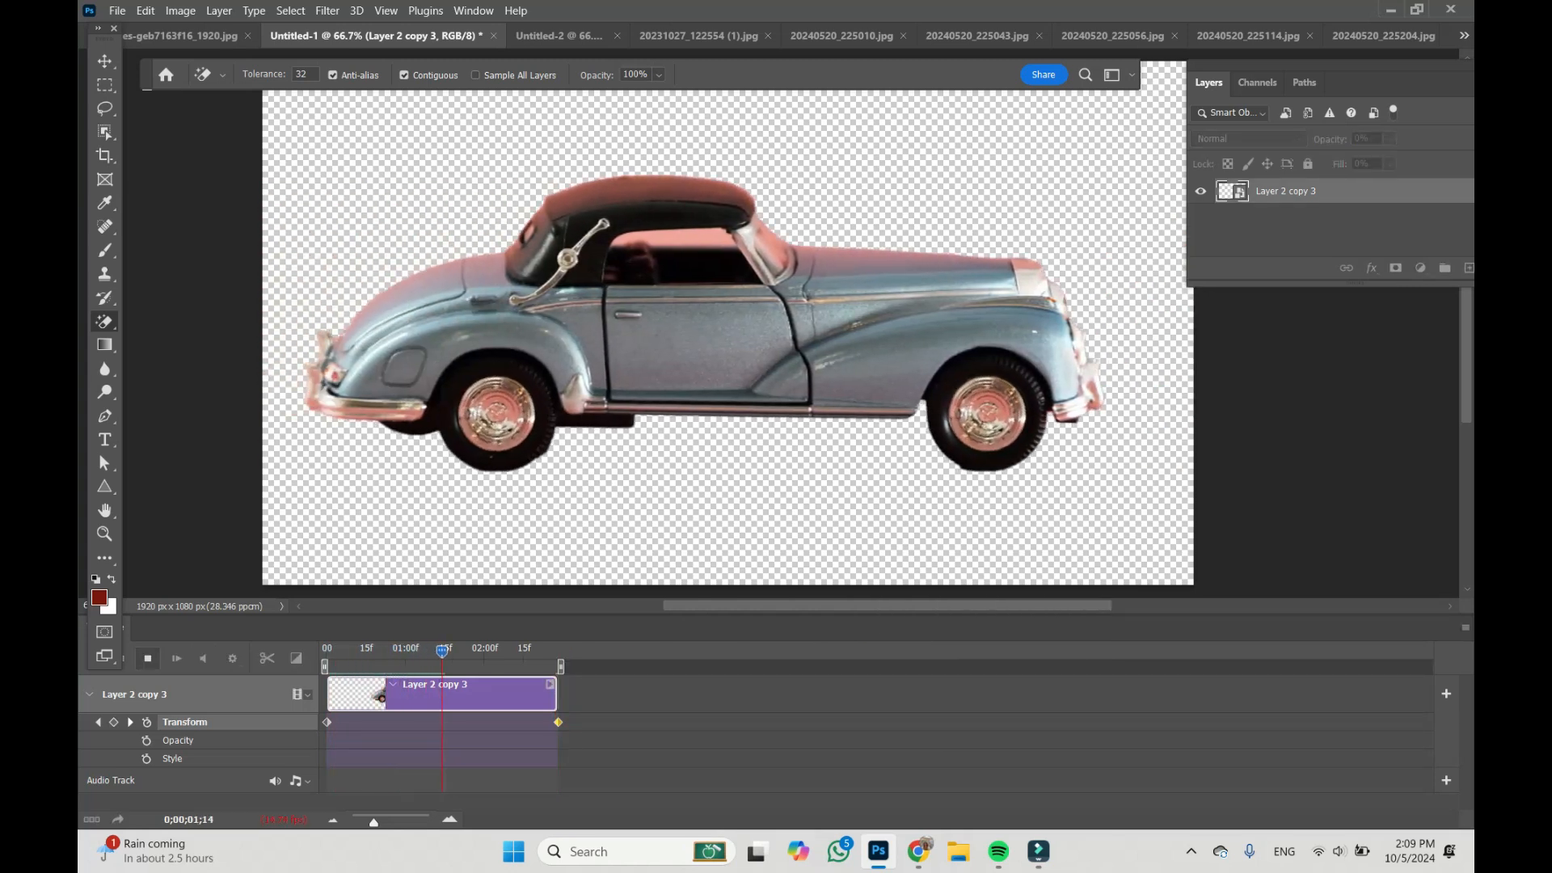